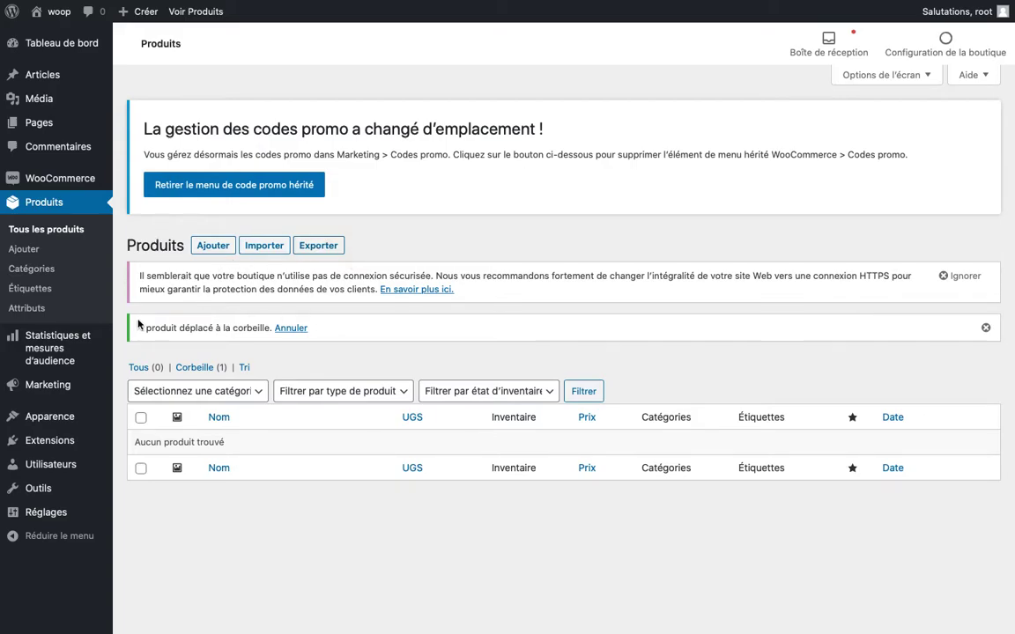
- Review the WooCommerce home, orders, customers and sales reports pages
mouse_move(73, 177)
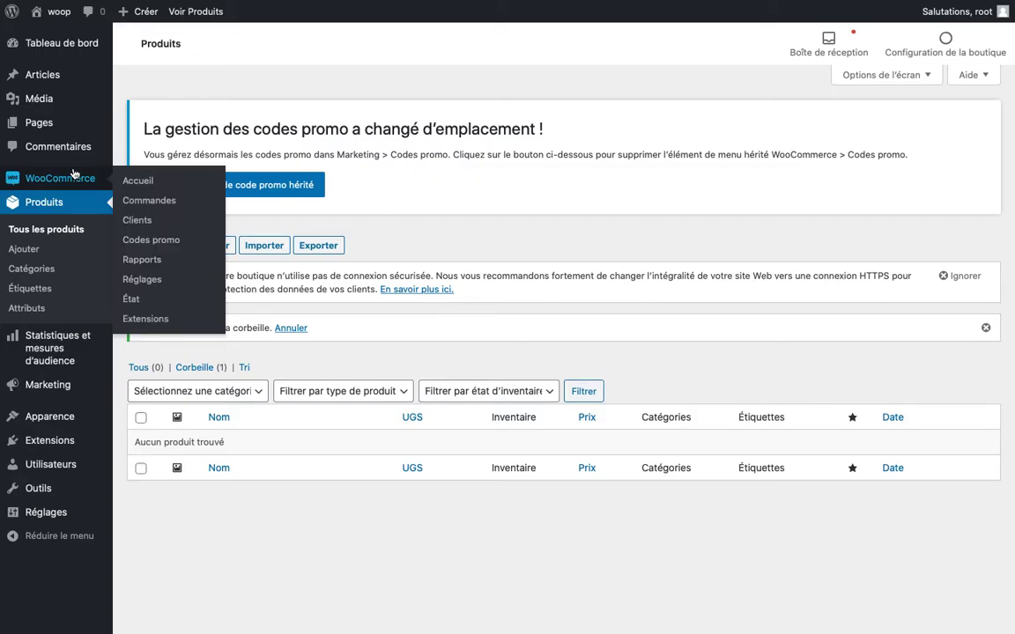
click(136, 181)
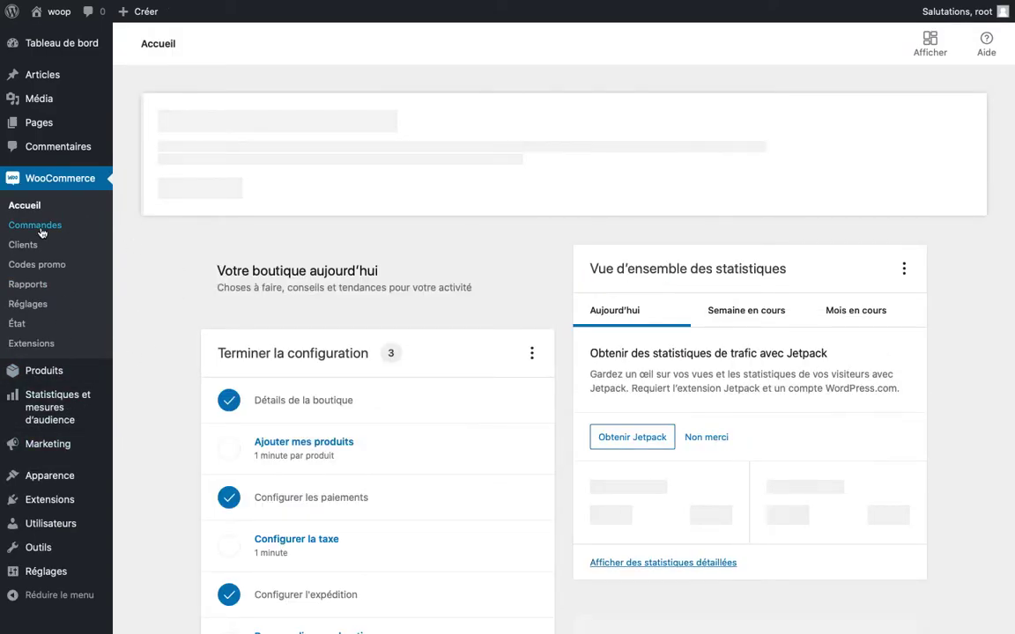
click(42, 232)
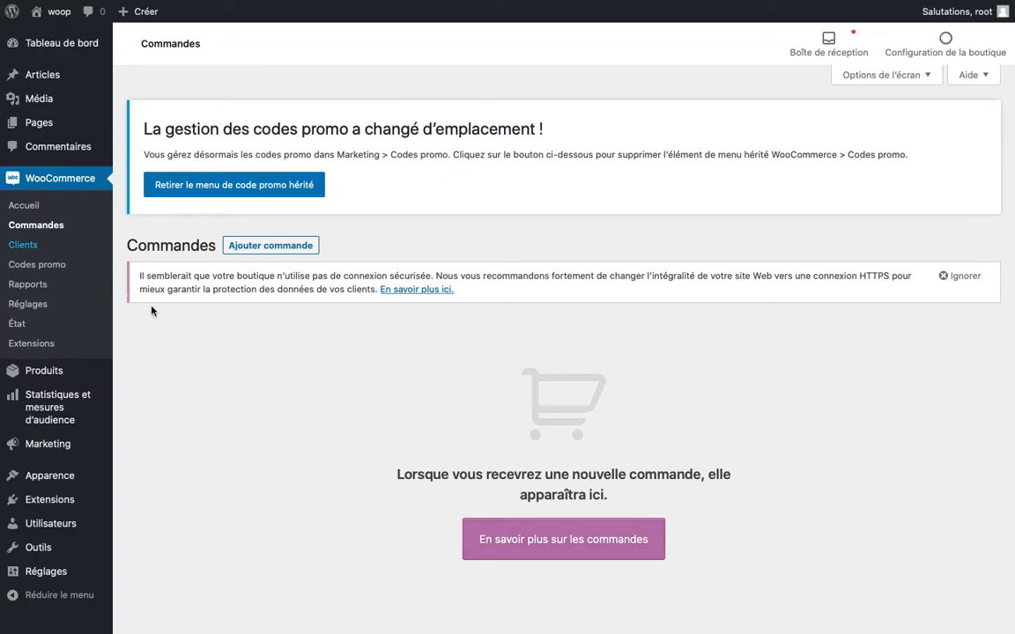
click(36, 244)
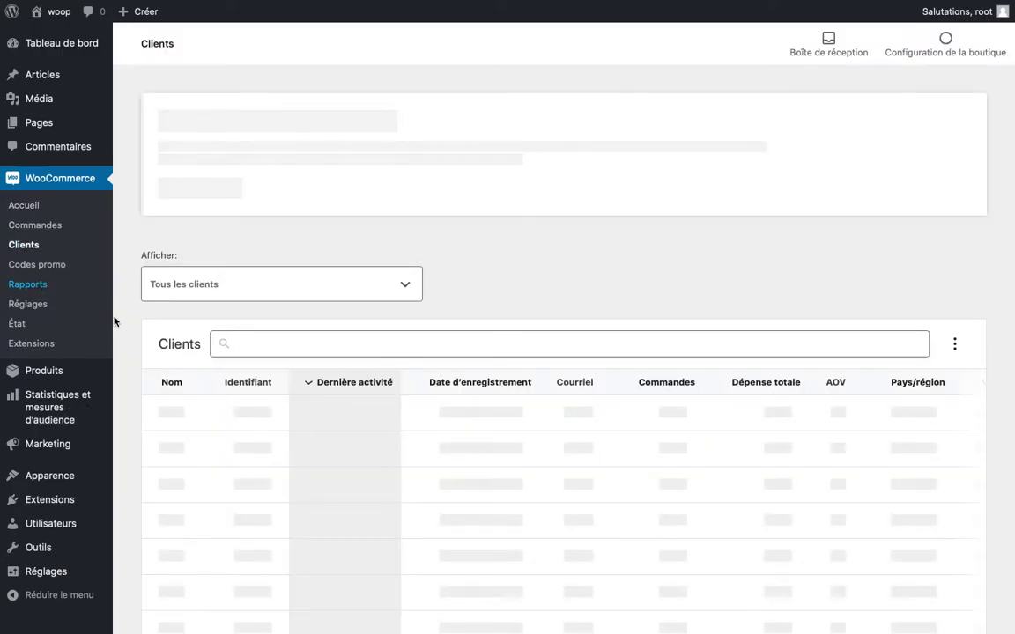
click(35, 286)
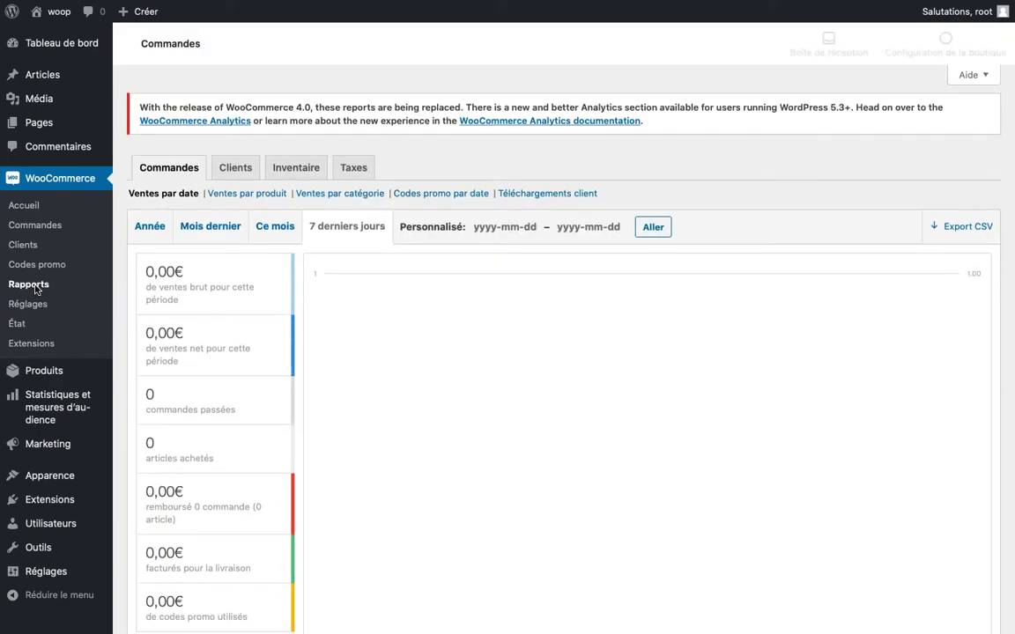
scroll(353, 361, down, 3)
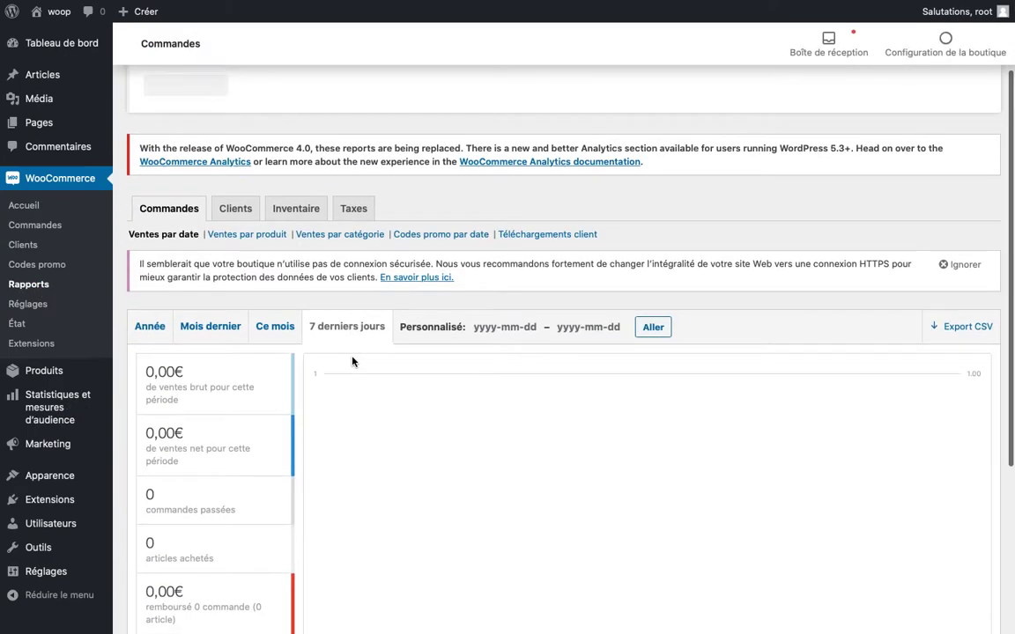
scroll(353, 361, down, 1)
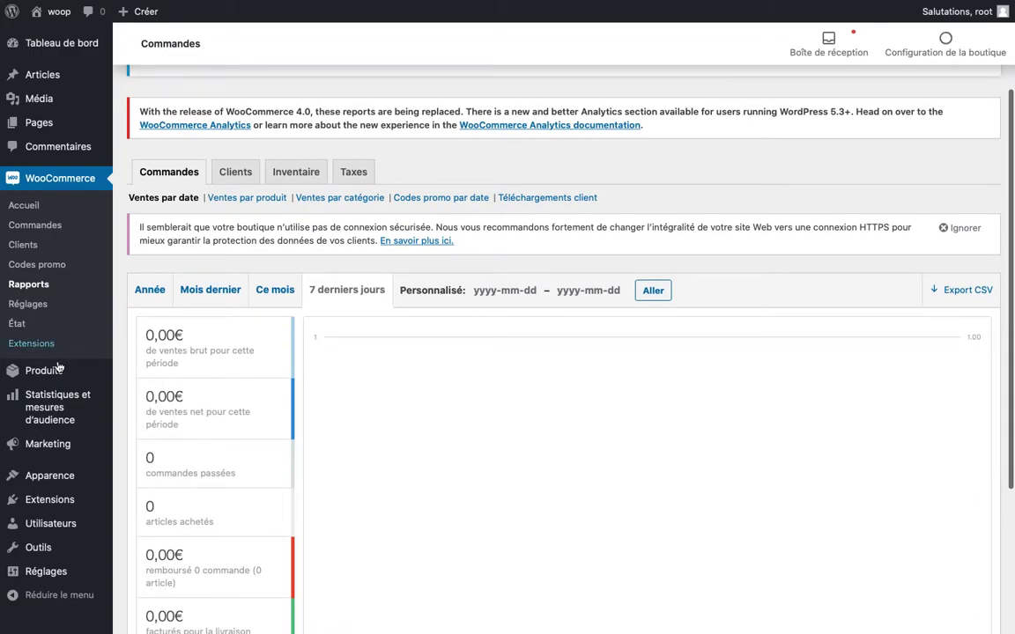
- Create a new product from the product list and name it "Sense Hyper Sensor Return Charging System"
mouse_move(86, 371)
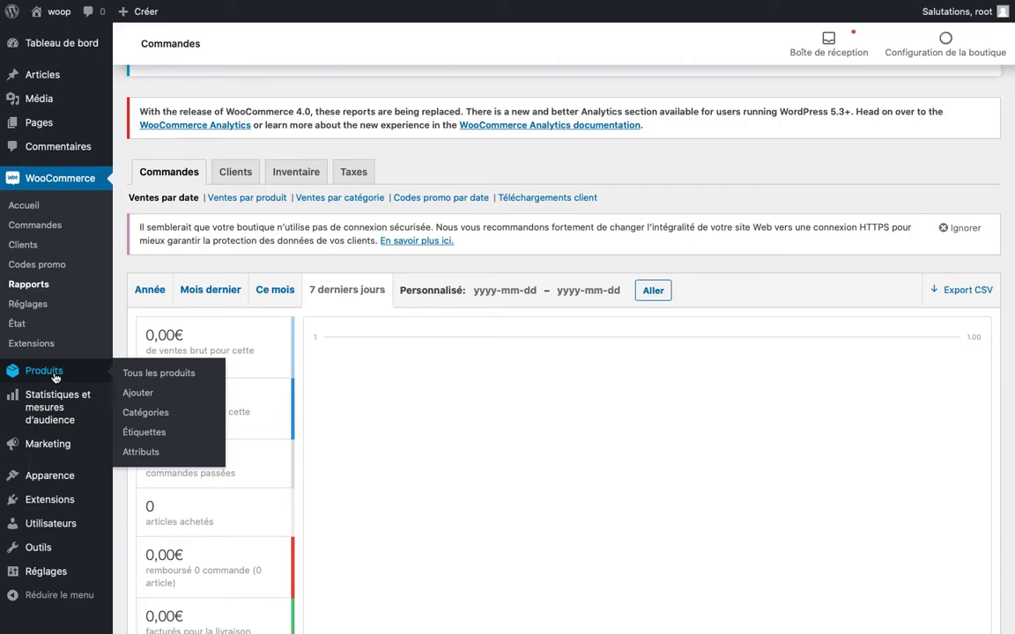
click(44, 370)
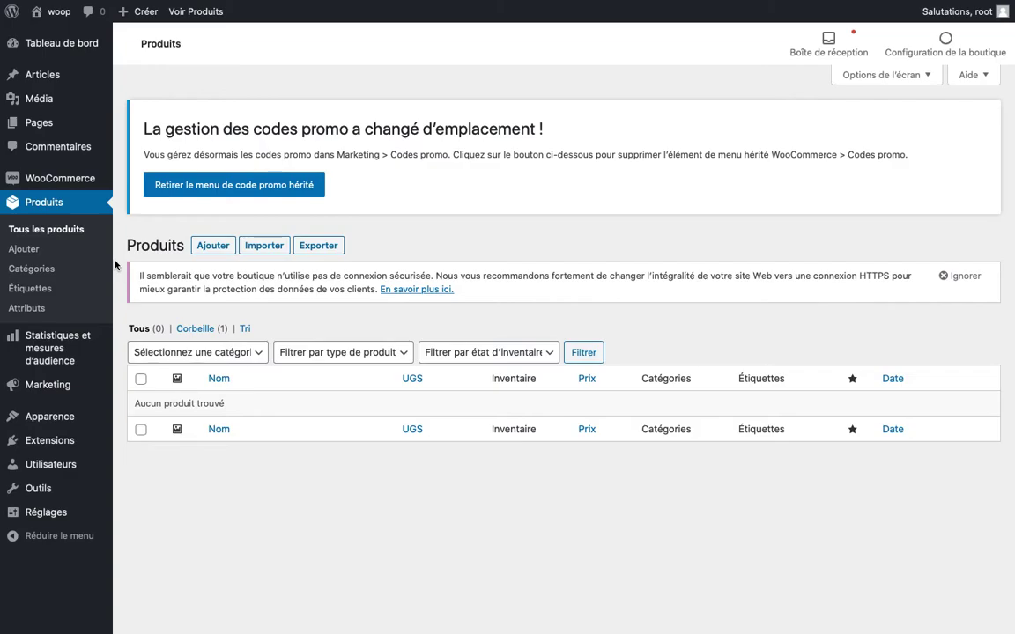
click(202, 252)
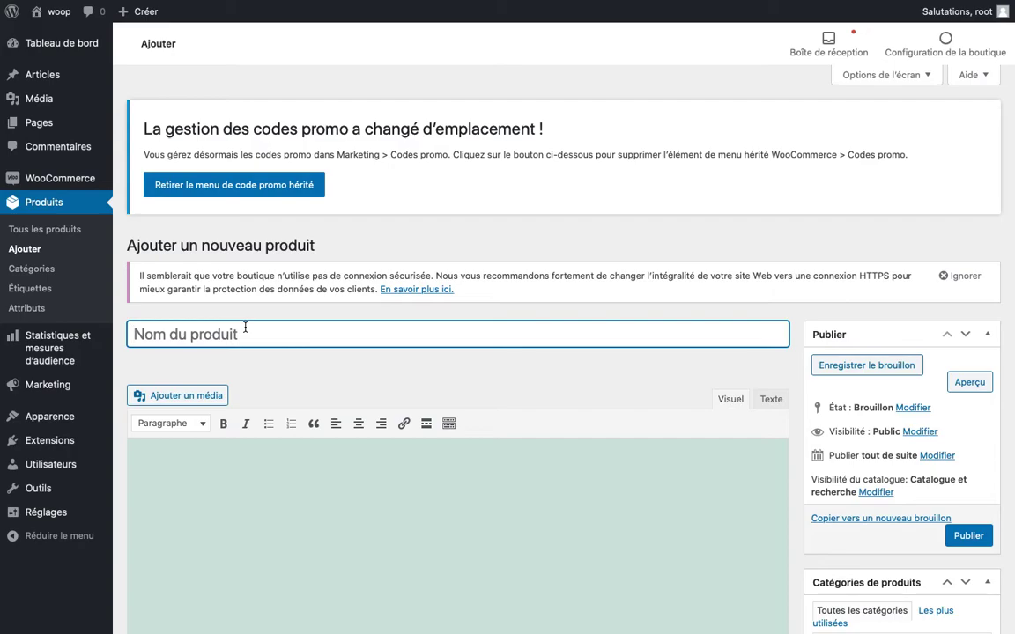
text(Sense Hyper Sensor Return Charging System)
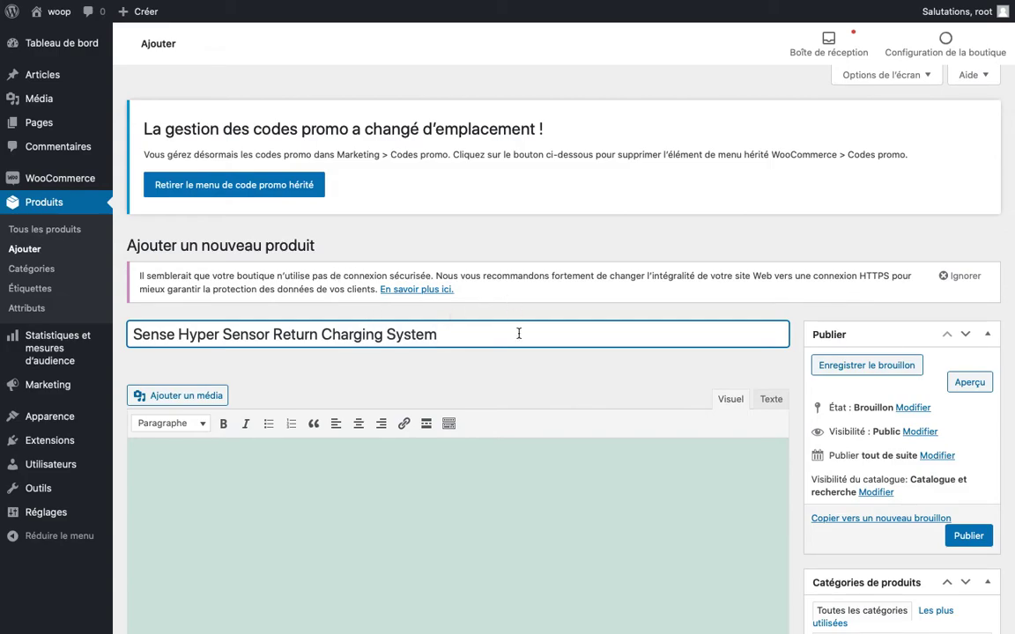
- Look over the new product form, from the product name and description editor to the product data section
scroll(519, 334, down, 2)
scroll(519, 336, down, 1)
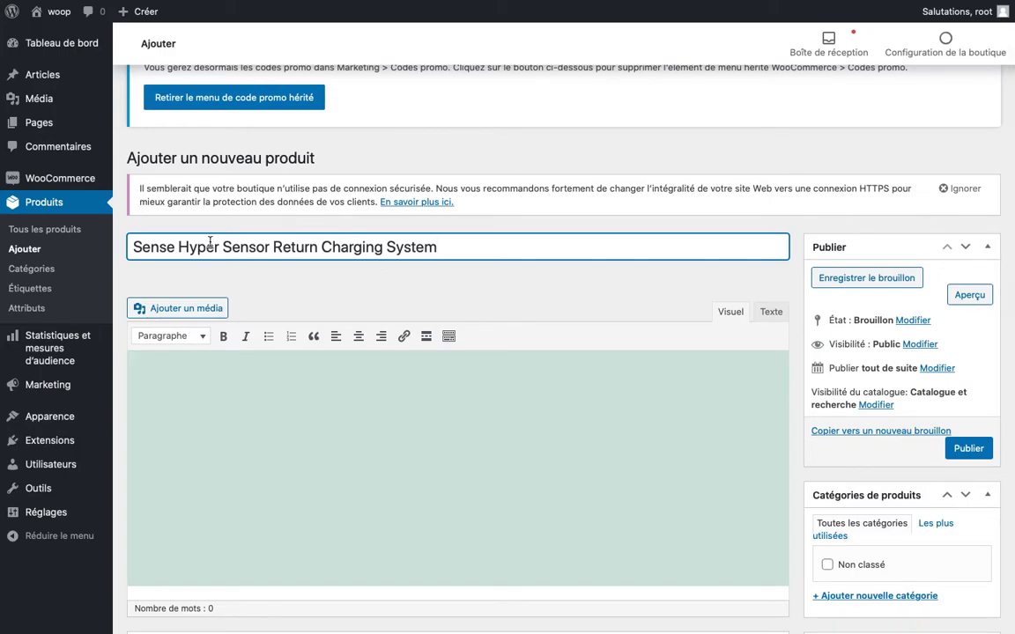
double_click(463, 244)
triple_click(441, 237)
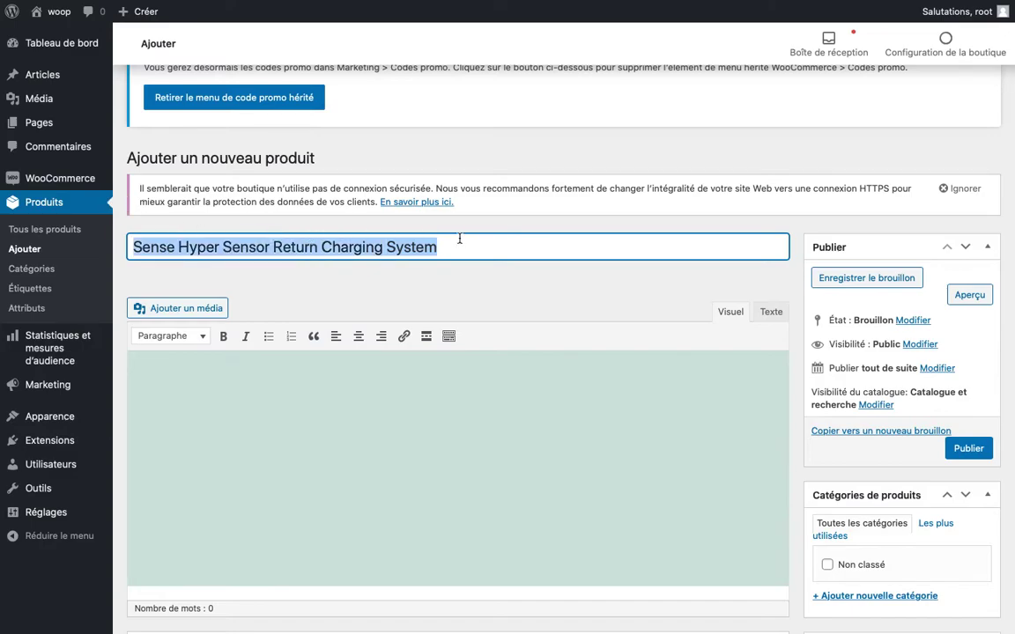
click(474, 239)
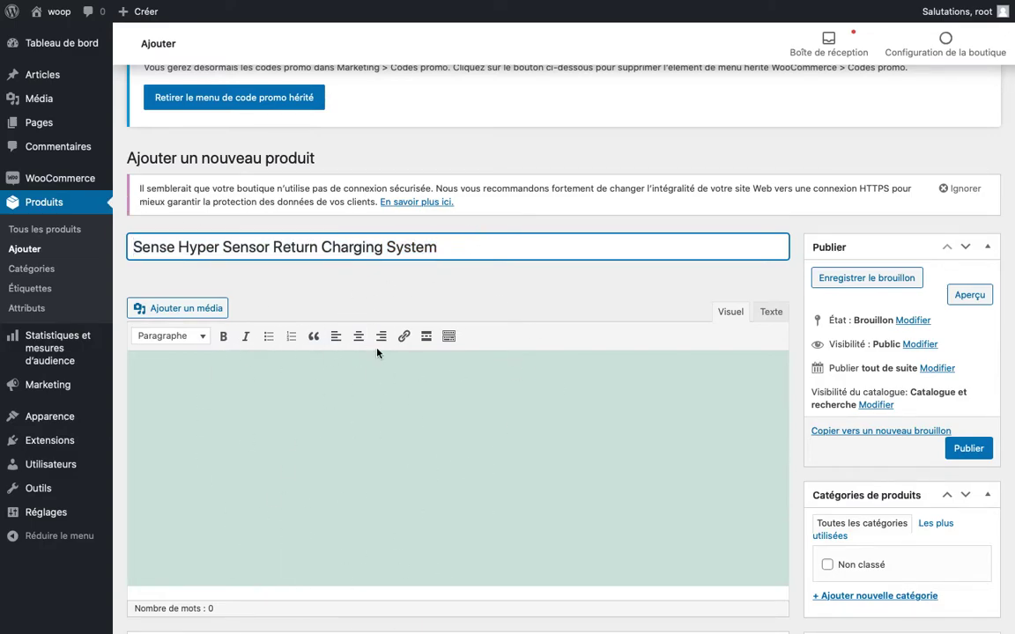
scroll(361, 436, down, 3)
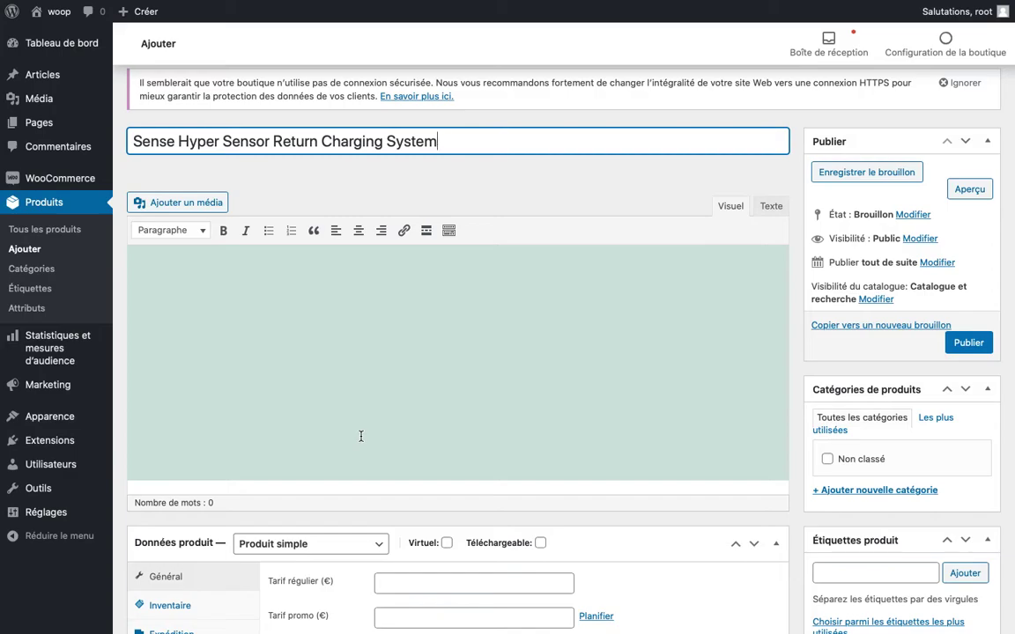
scroll(361, 436, down, 3)
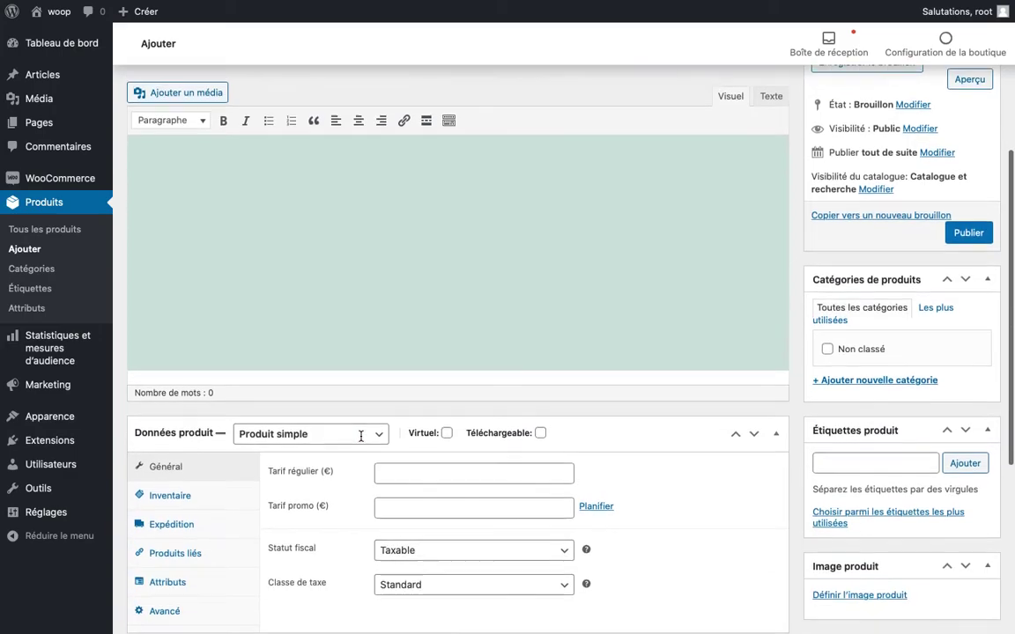
scroll(361, 436, up, 2)
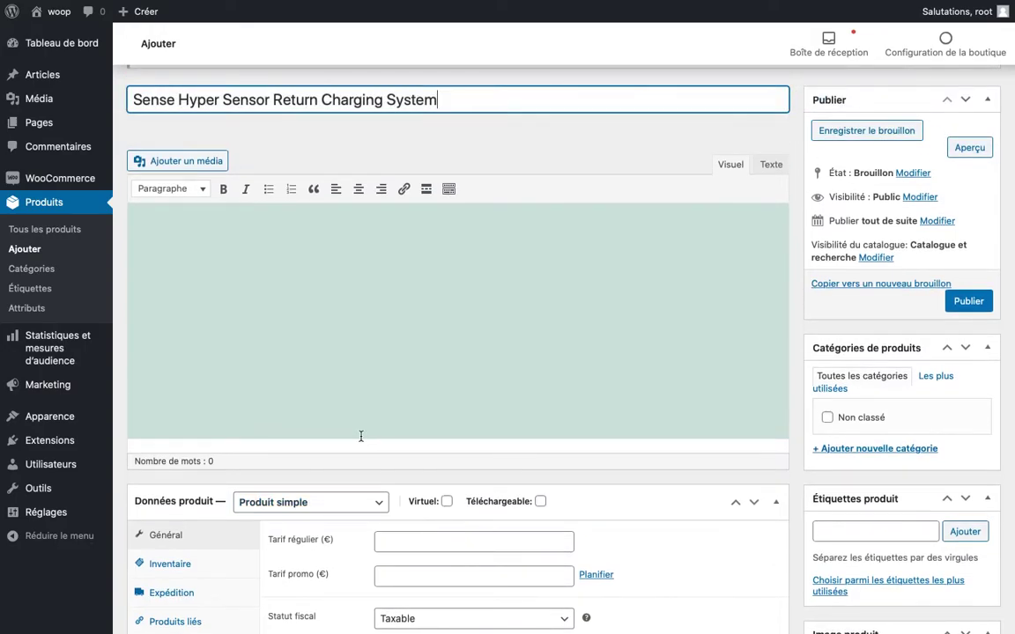
scroll(360, 436, down, 4)
scroll(361, 436, up, 1)
scroll(360, 439, up, 5)
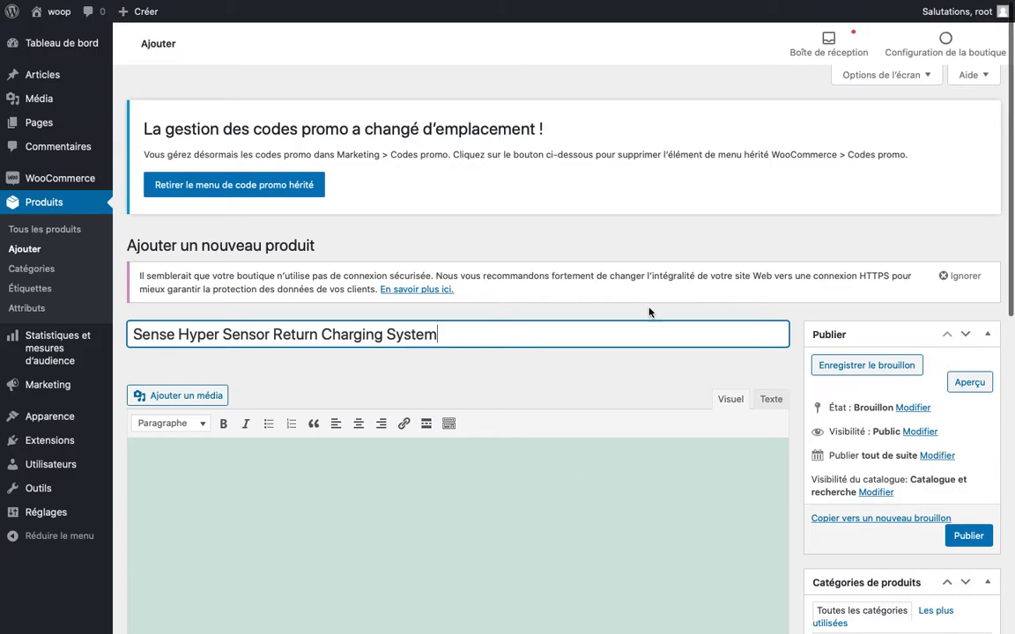
- Check the screen options of the product form, and try moving the Publier box below Catégories de produits and back
click(920, 77)
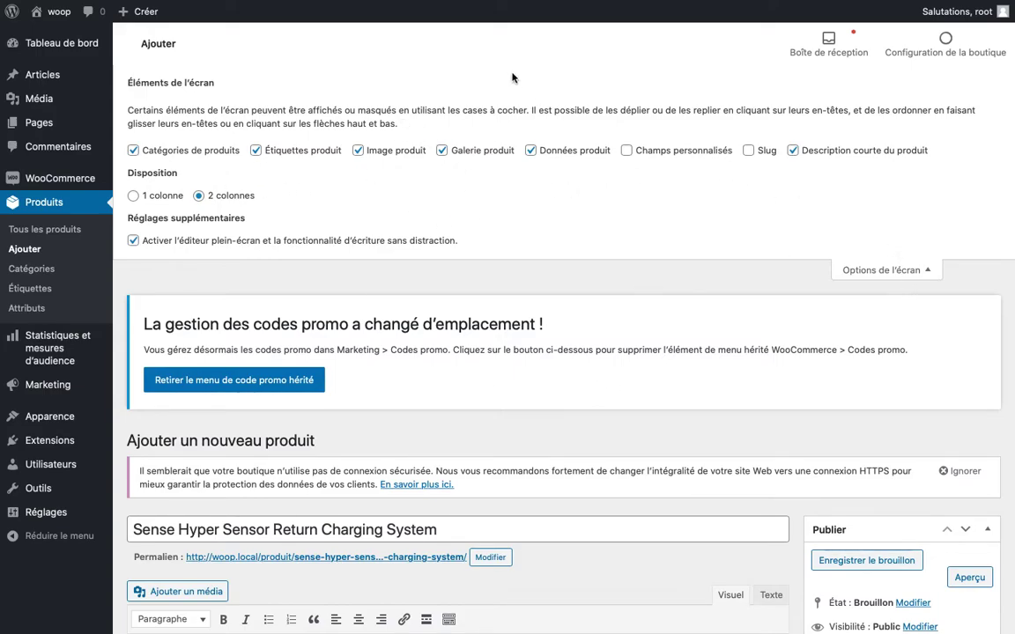
click(881, 270)
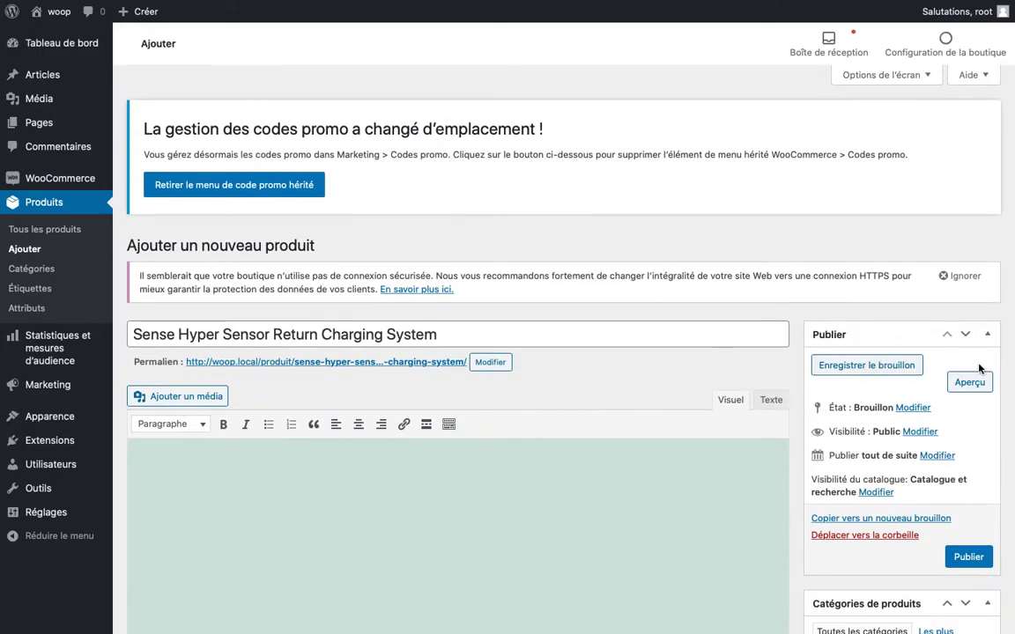
click(964, 336)
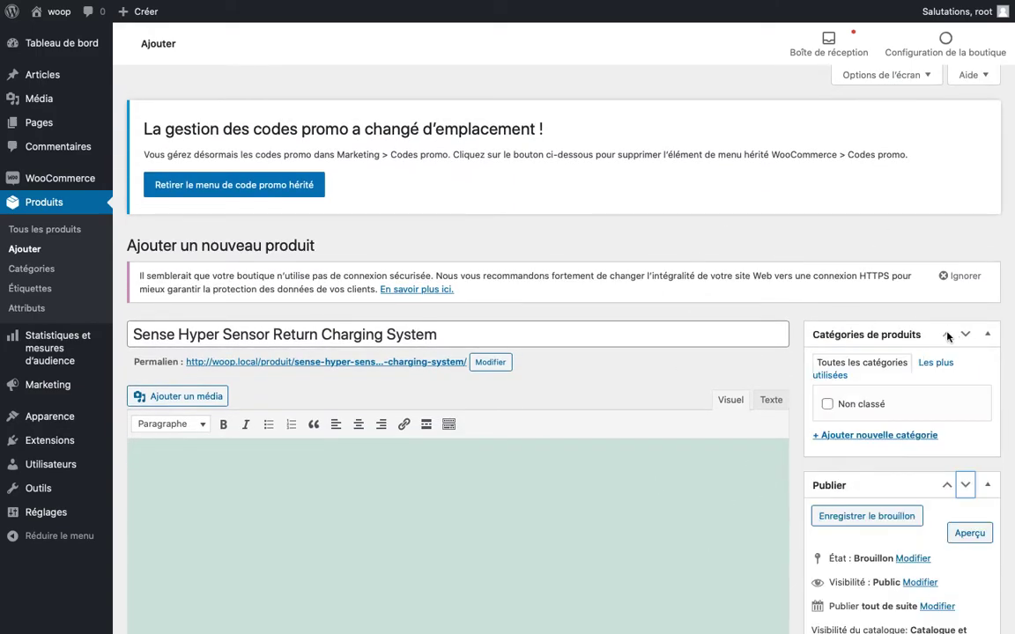
click(963, 336)
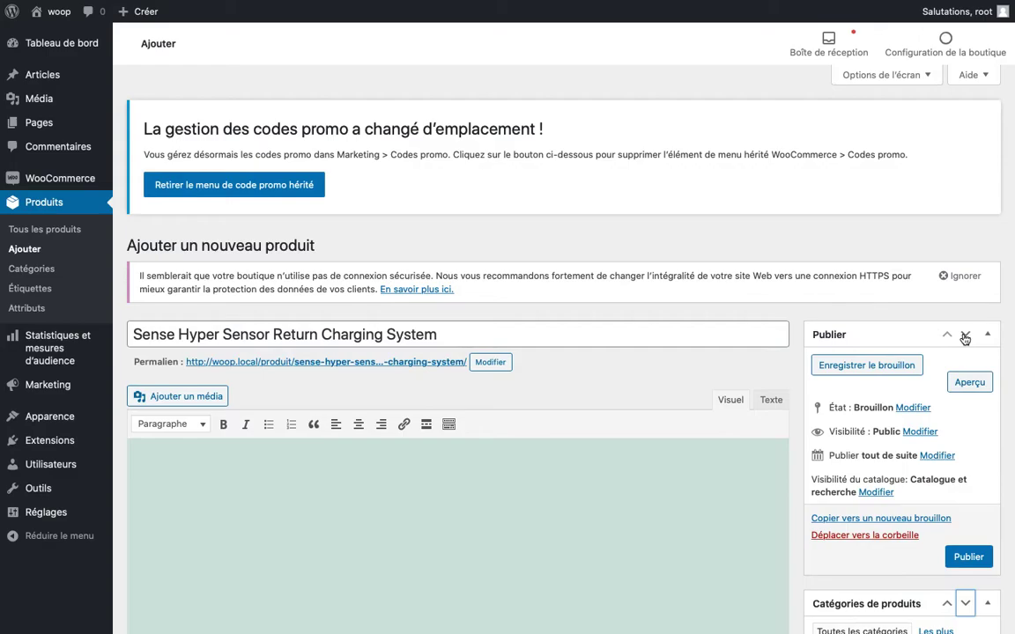
- Open the slug of the product's permalink for editing
scroll(665, 414, down, 2)
scroll(665, 414, down, 7)
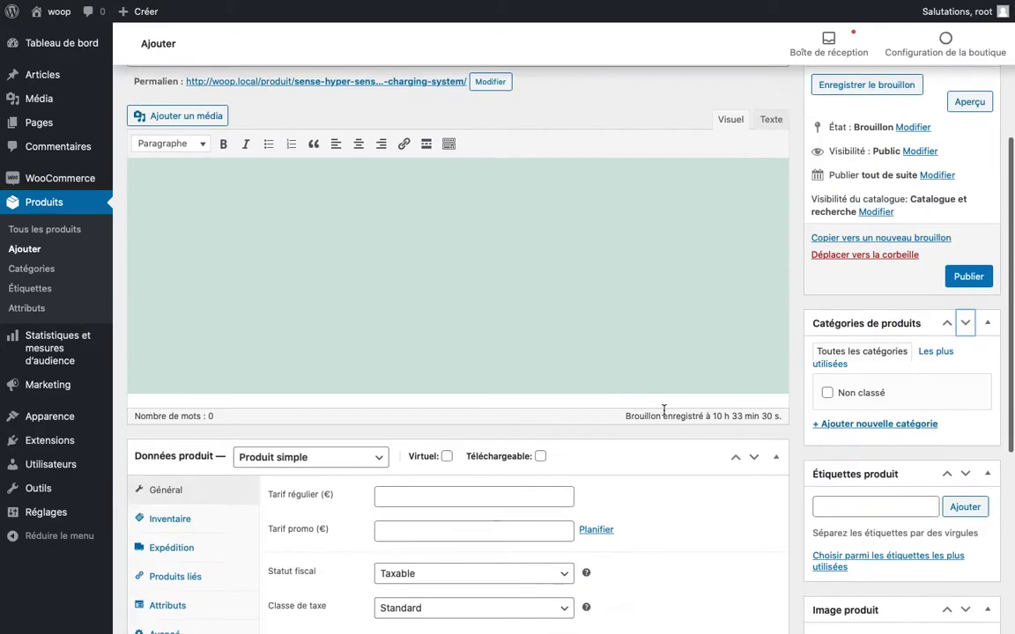
scroll(664, 410, up, 3)
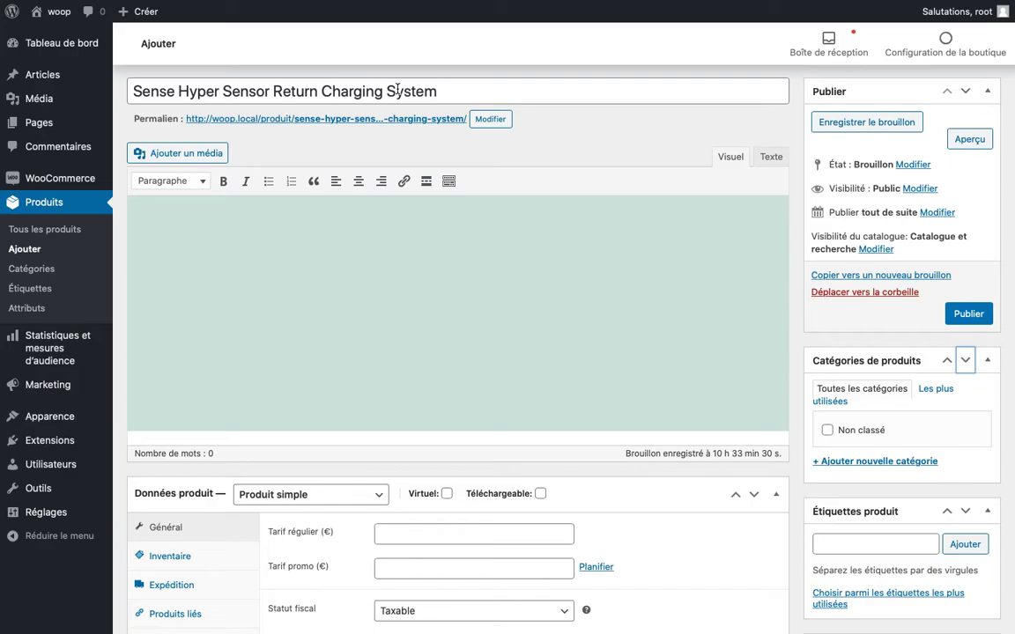
click(425, 90)
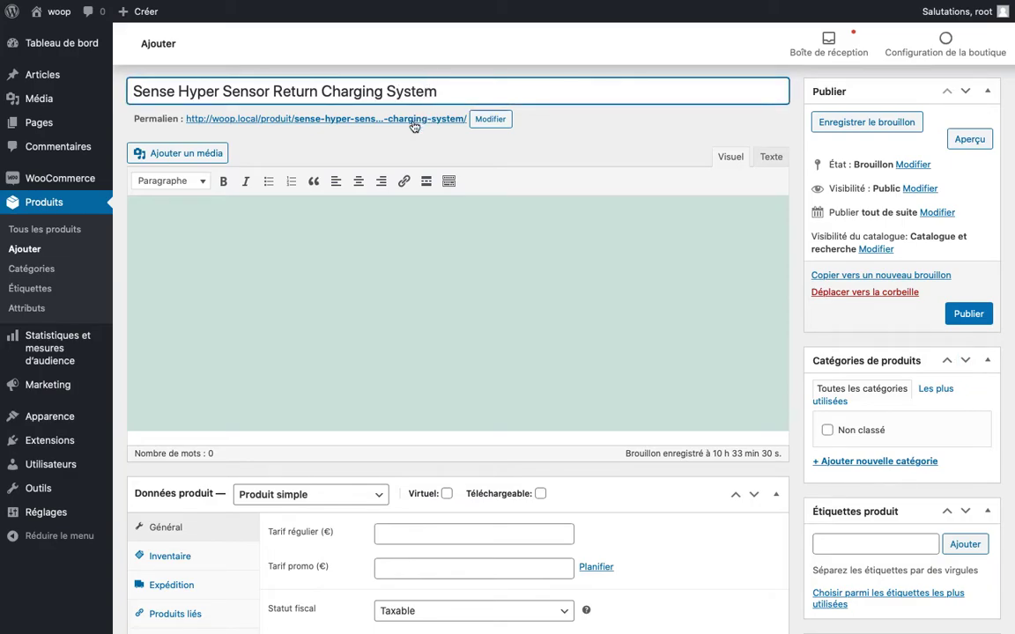
click(488, 119)
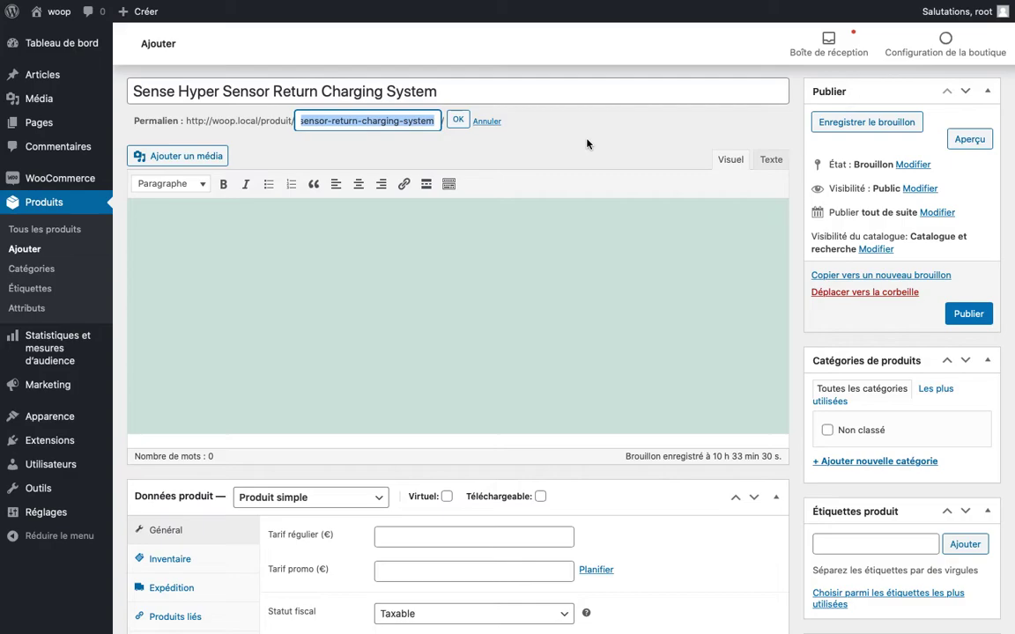
key(super+v)
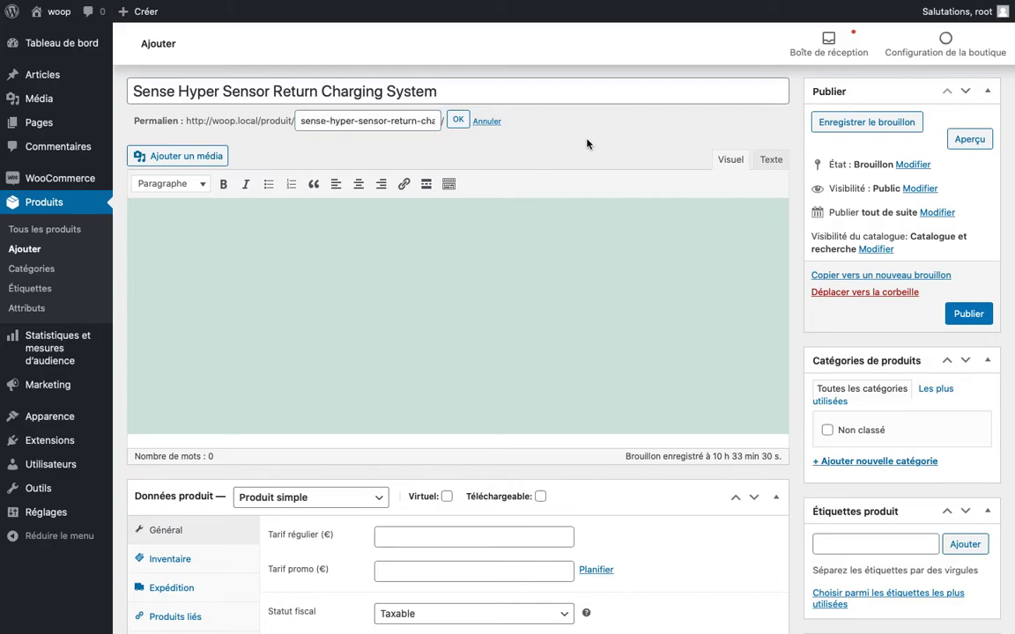
- Review the available product types in the product data and choose "Produit simple"
scroll(424, 381, down, 3)
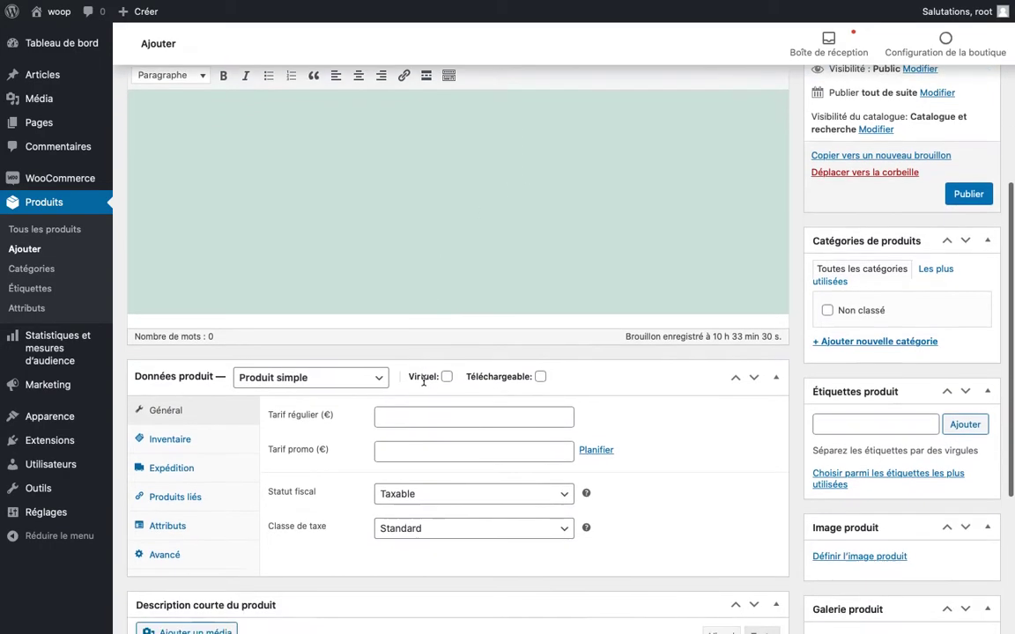
scroll(423, 381, down, 6)
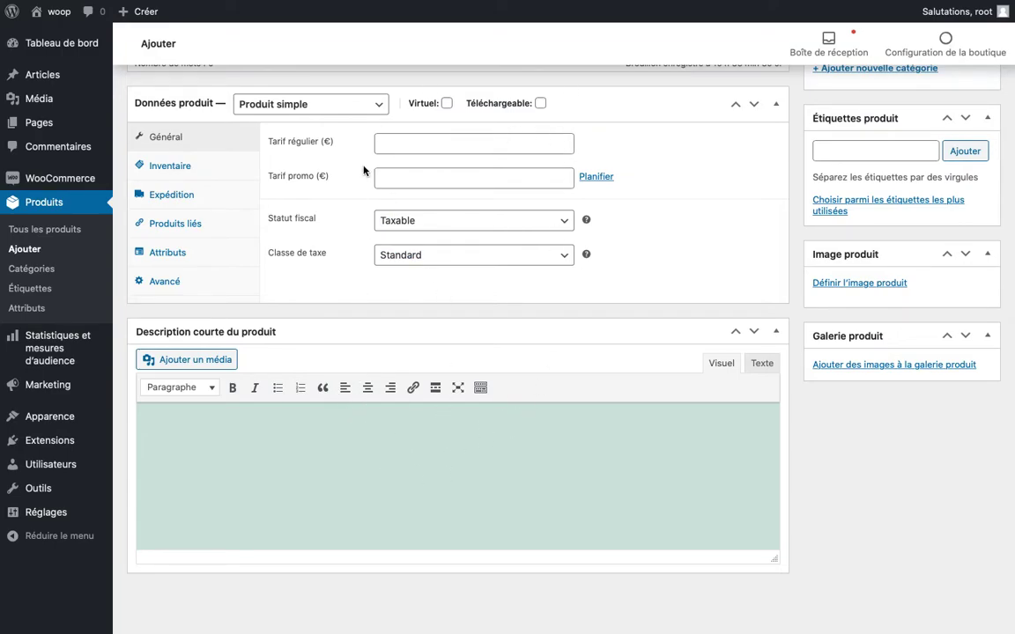
click(334, 103)
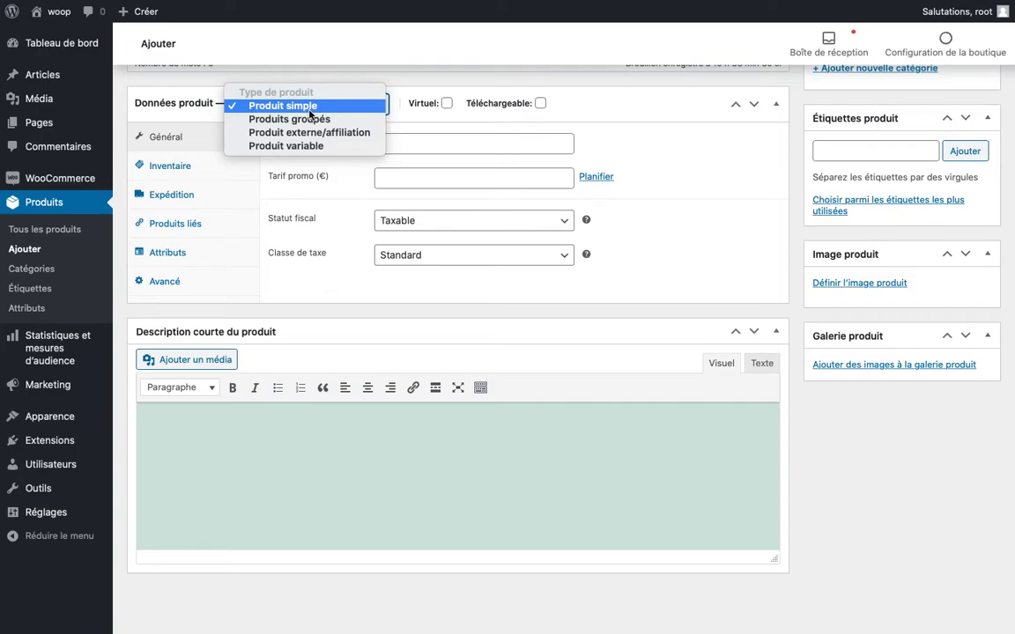
click(310, 107)
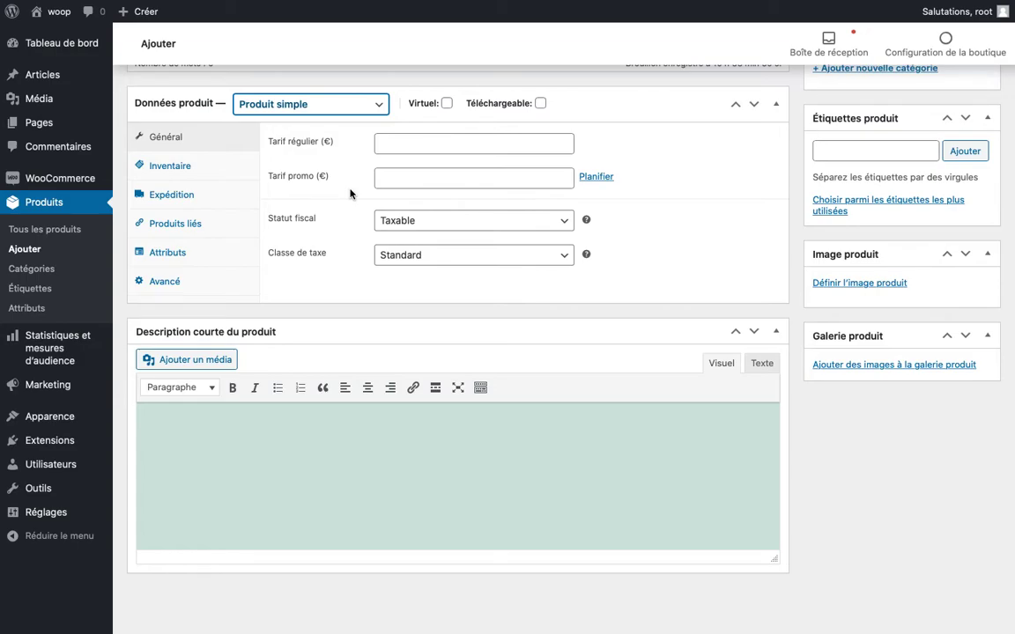
- Set the product's regular price (Tarif régulier) to 300 €
click(445, 144)
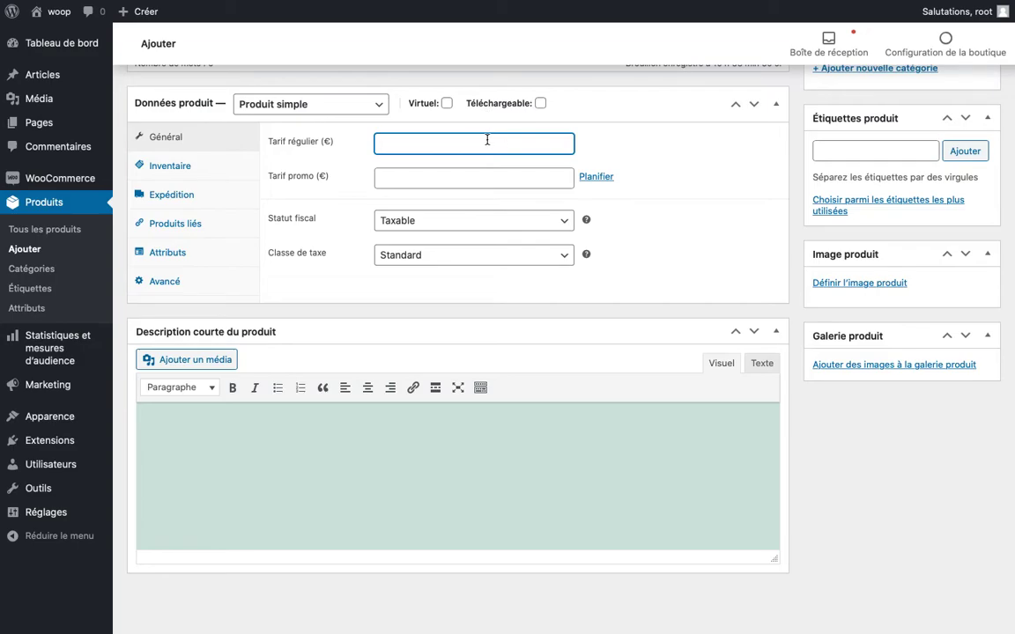
scroll(487, 139, up, 5)
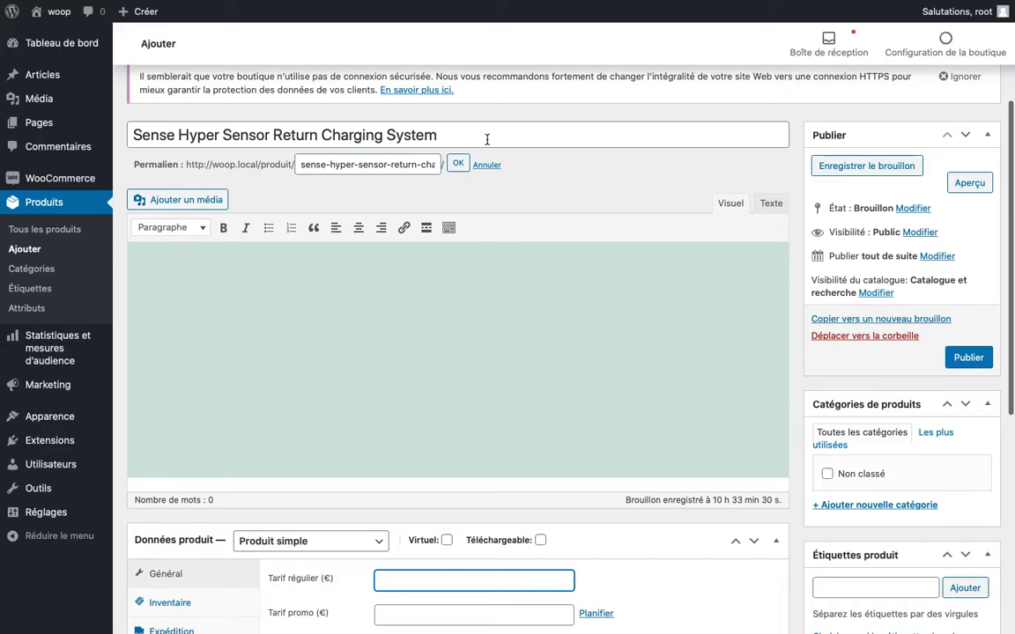
scroll(487, 139, down, 1)
scroll(488, 139, down, 3)
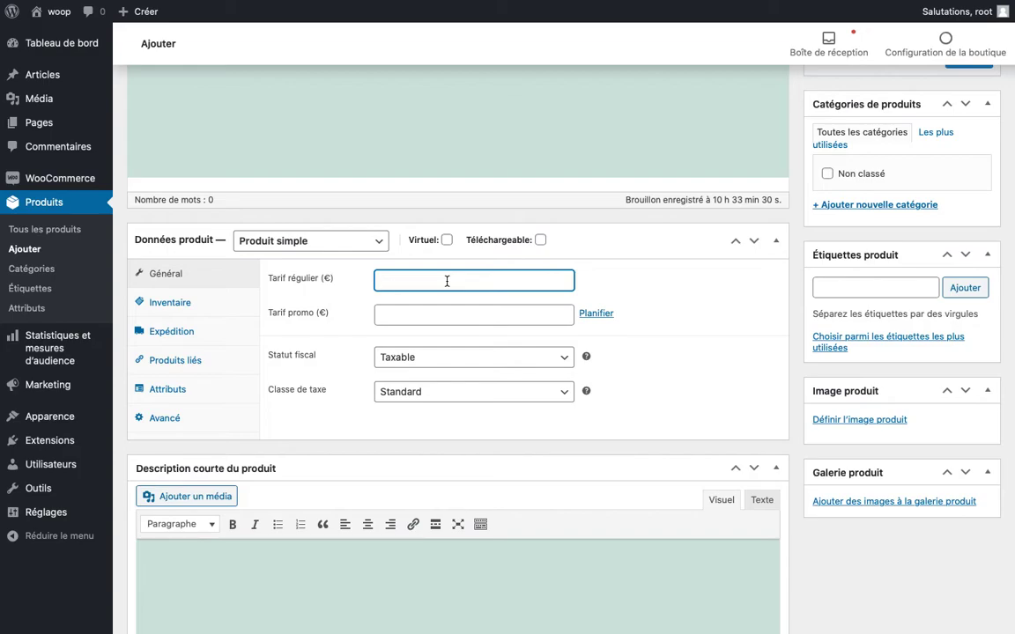
text(300)
scroll(414, 315, down, 1)
scroll(414, 315, down, 1)
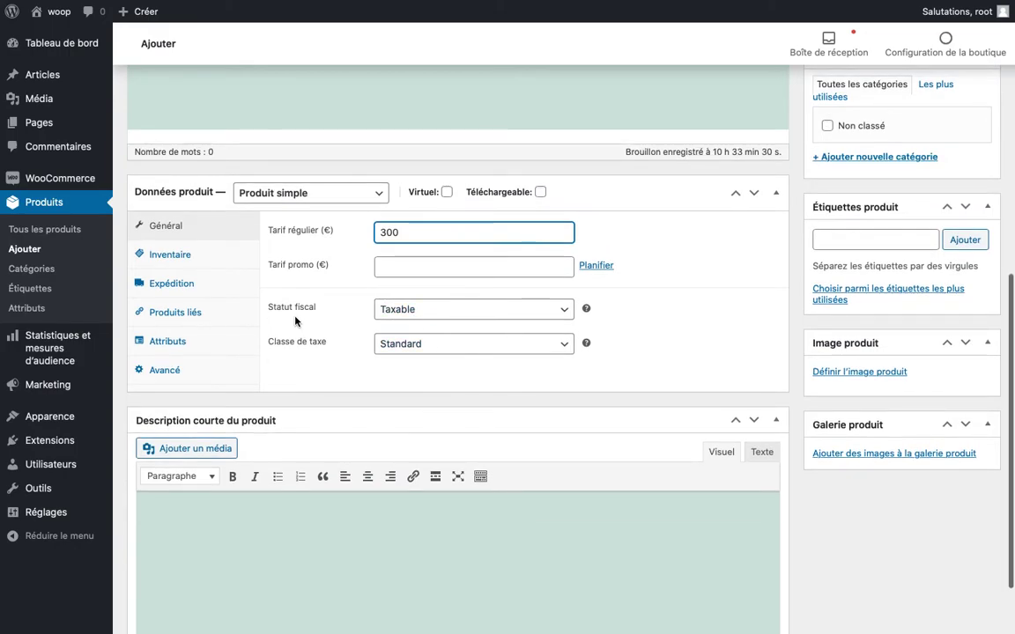
- Review the available choices for Statut fiscal and Classe de taxe in the general product data
click(476, 313)
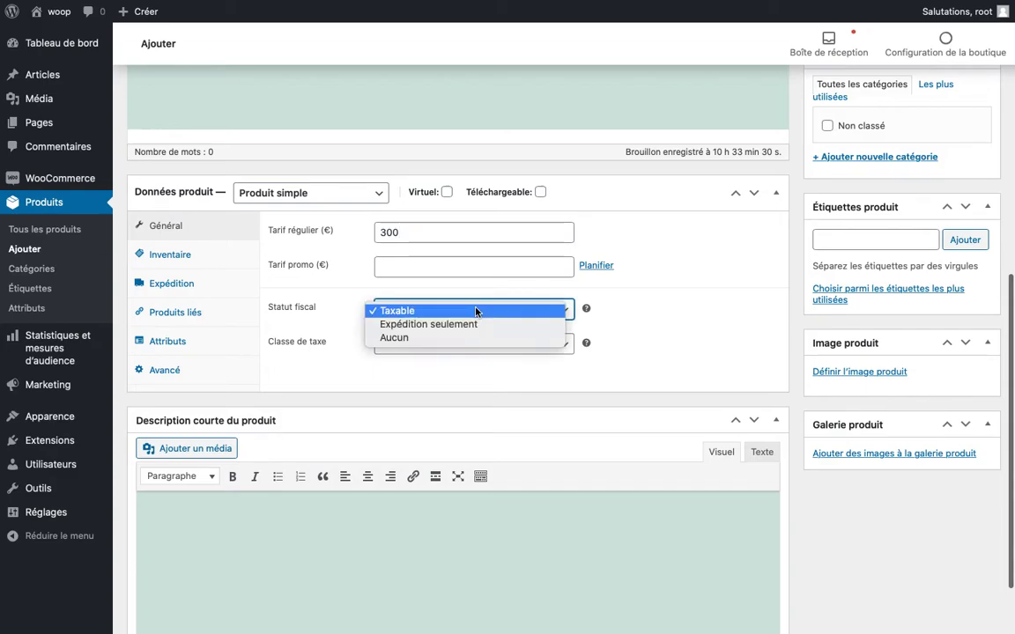
click(322, 375)
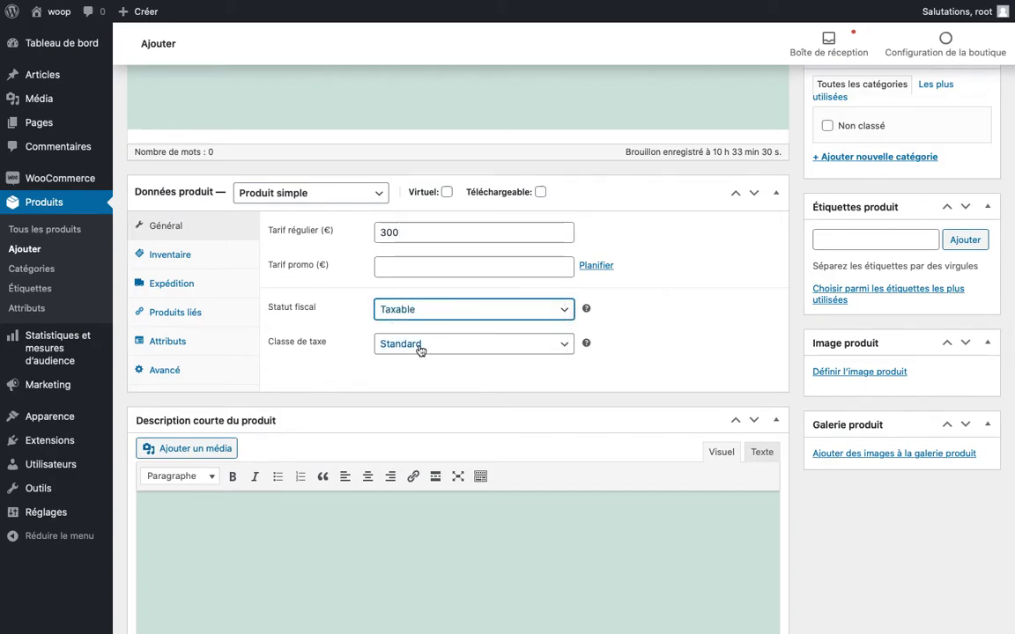
click(485, 345)
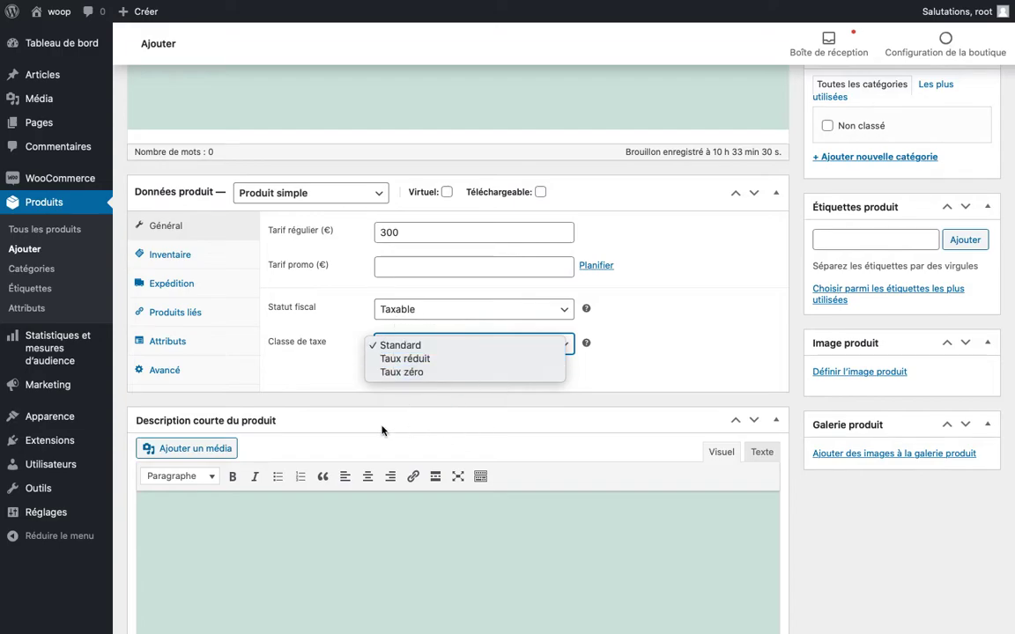
click(296, 388)
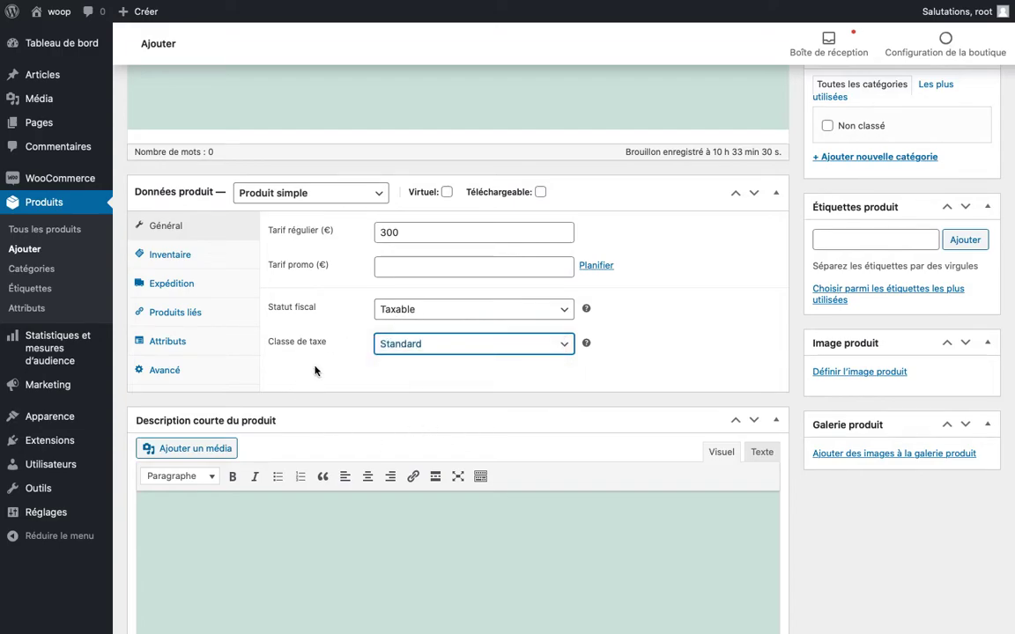
- Publish the product "Sense Hyper Sensor Return Charging System"
scroll(374, 380, down, 1)
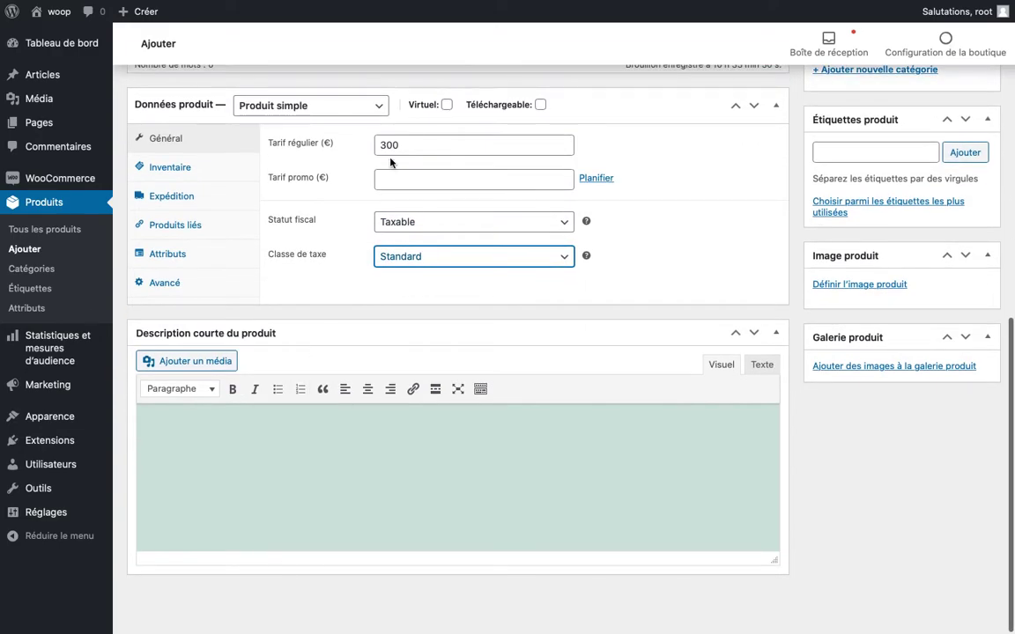
scroll(344, 302, up, 5)
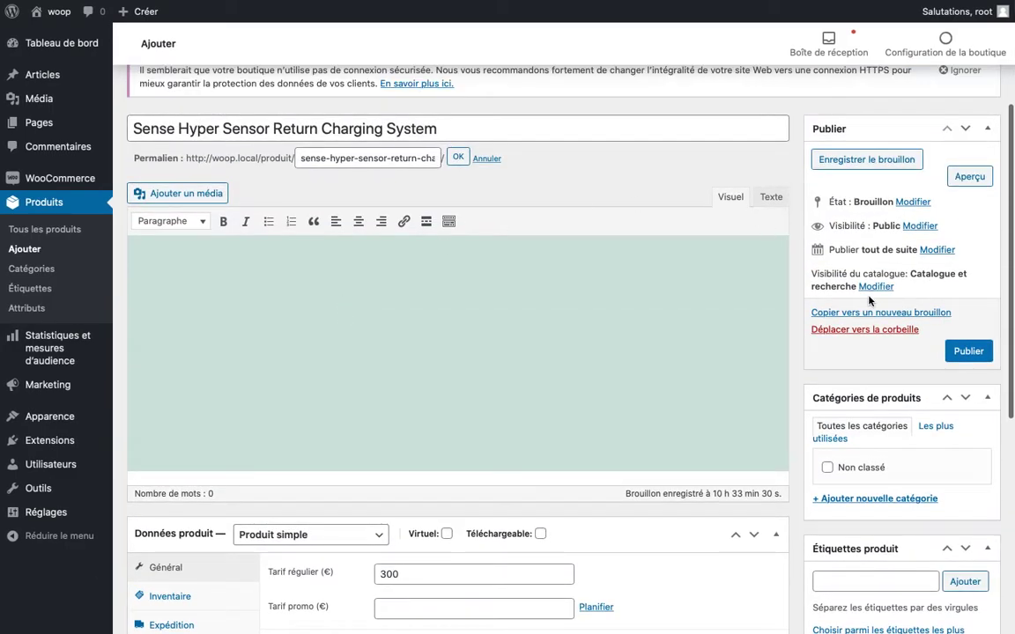
click(968, 350)
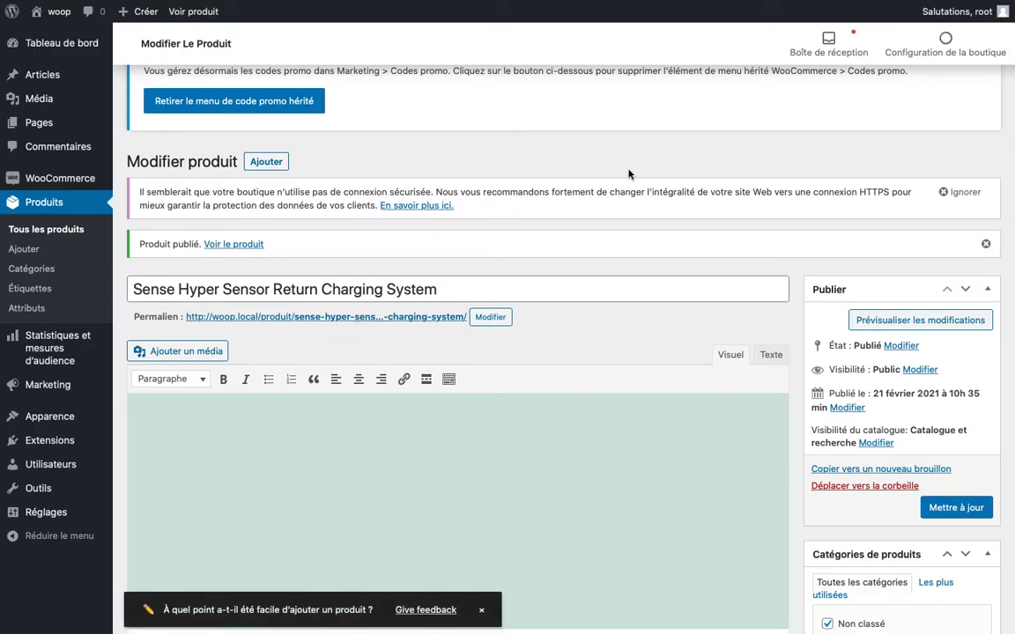
- Open the product's shop page and examine its title, price, add-to-cart area, category and reviews section
mouse_move(656, 4)
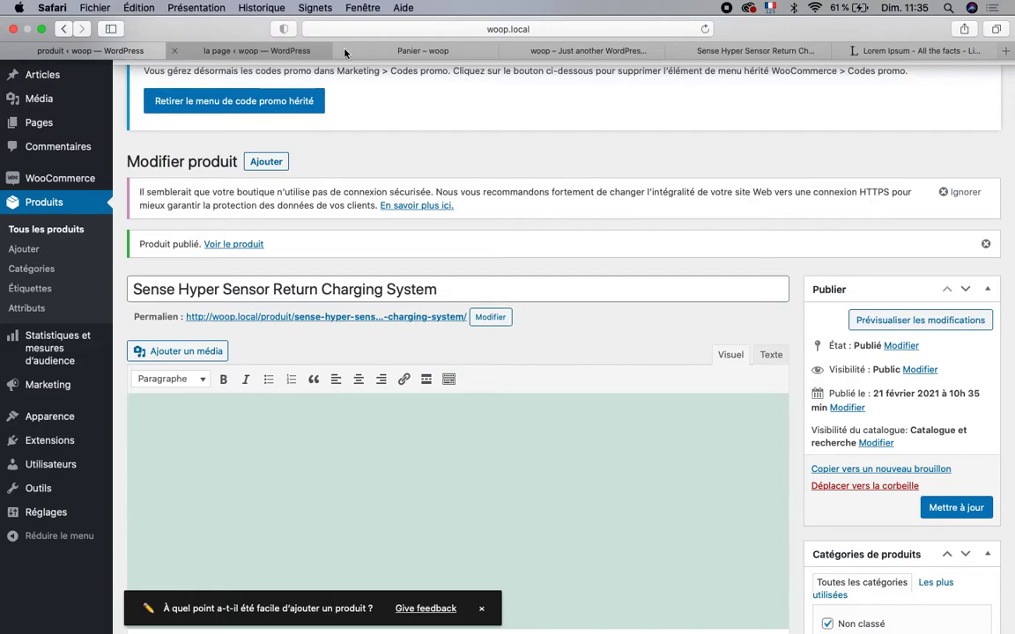
mouse_move(738, 54)
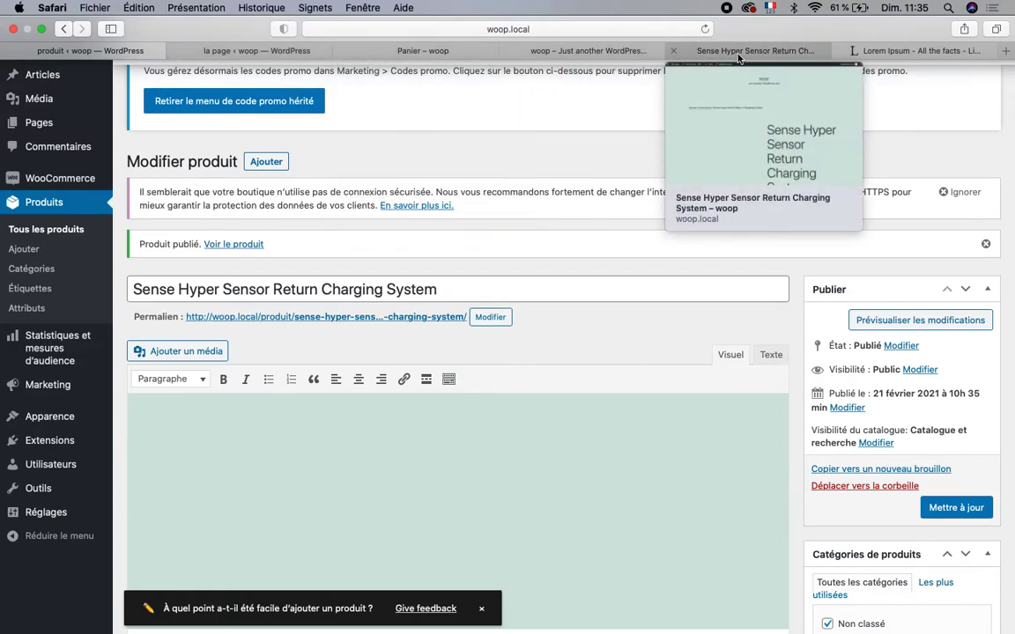
click(738, 55)
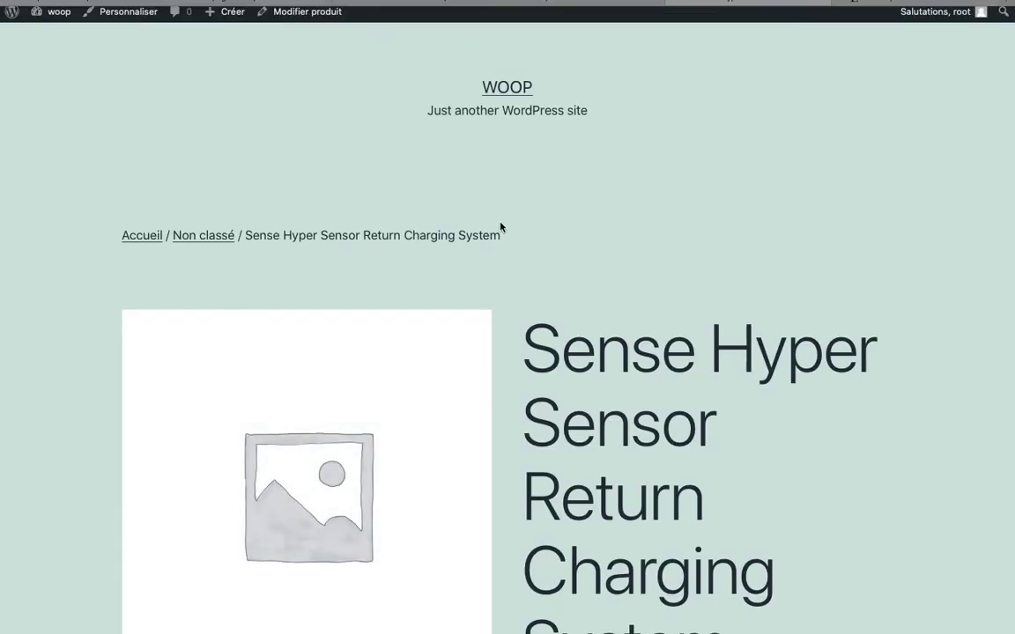
scroll(500, 227, down, 2)
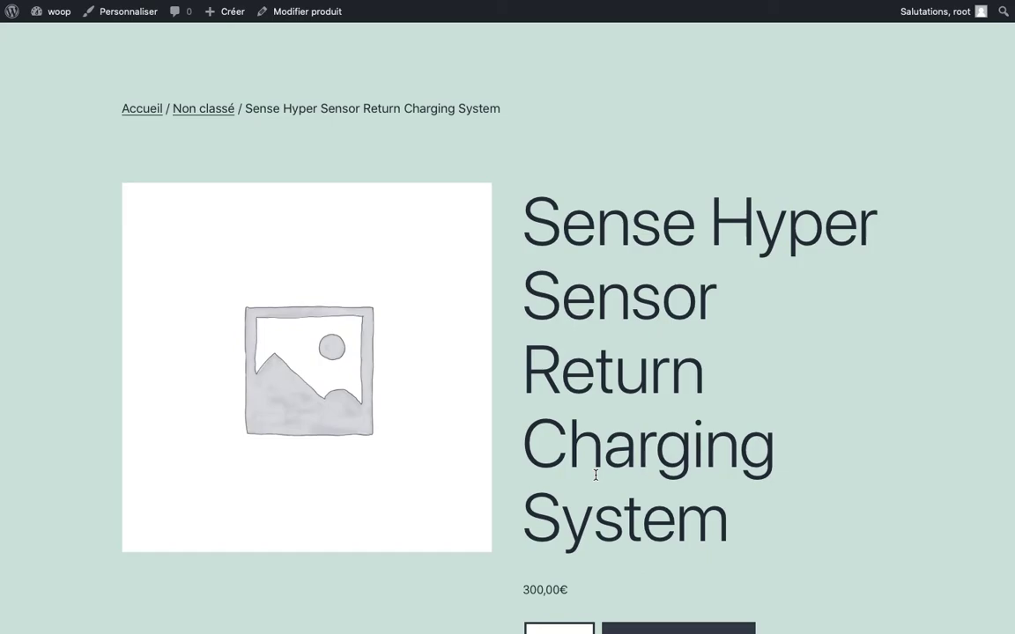
scroll(595, 475, down, 2)
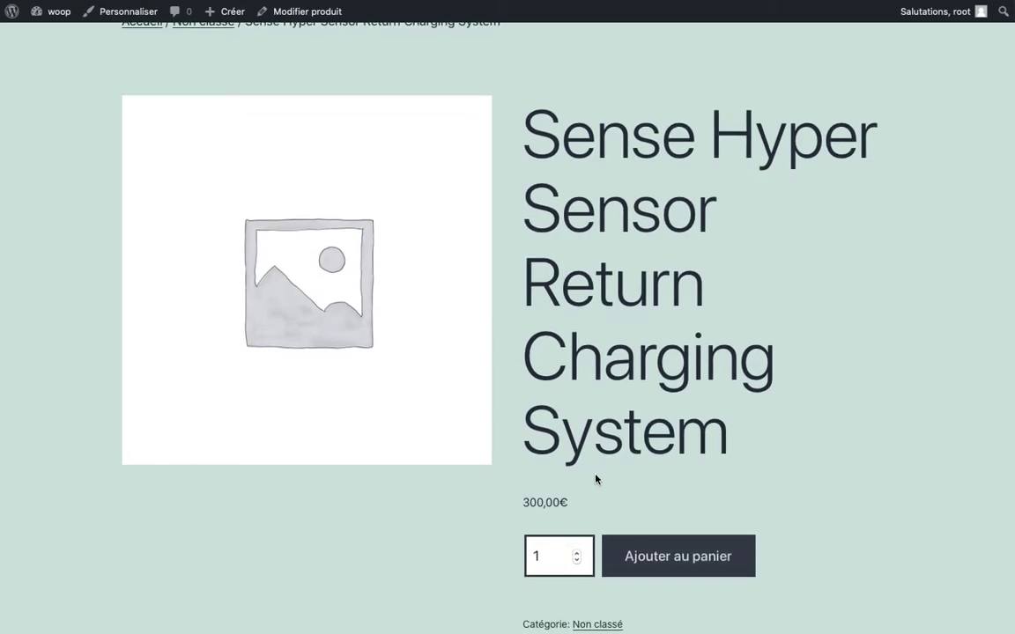
scroll(595, 478, down, 3)
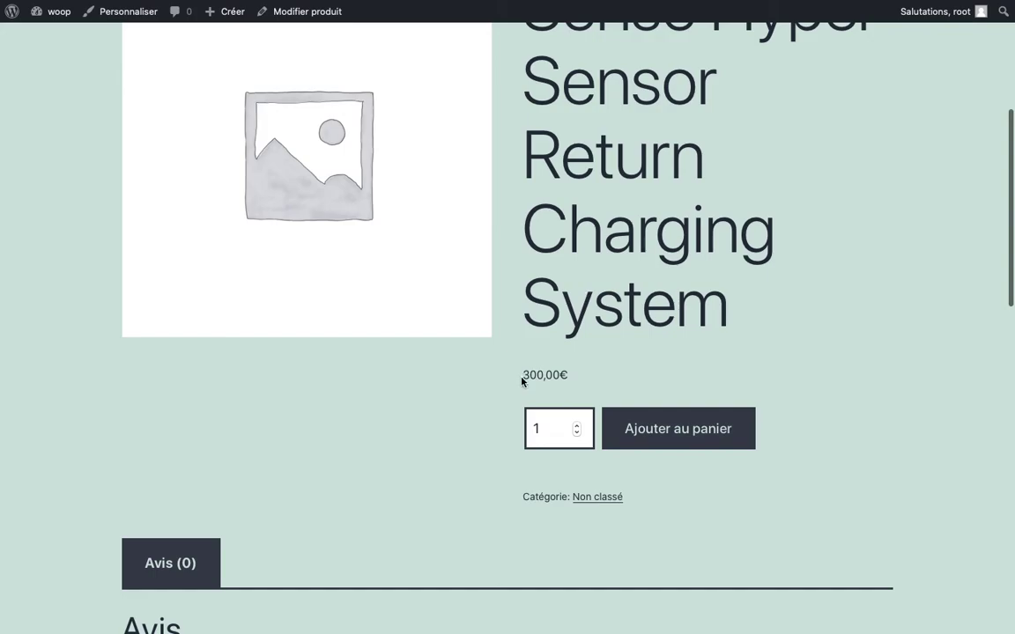
drag(522, 379, 588, 376)
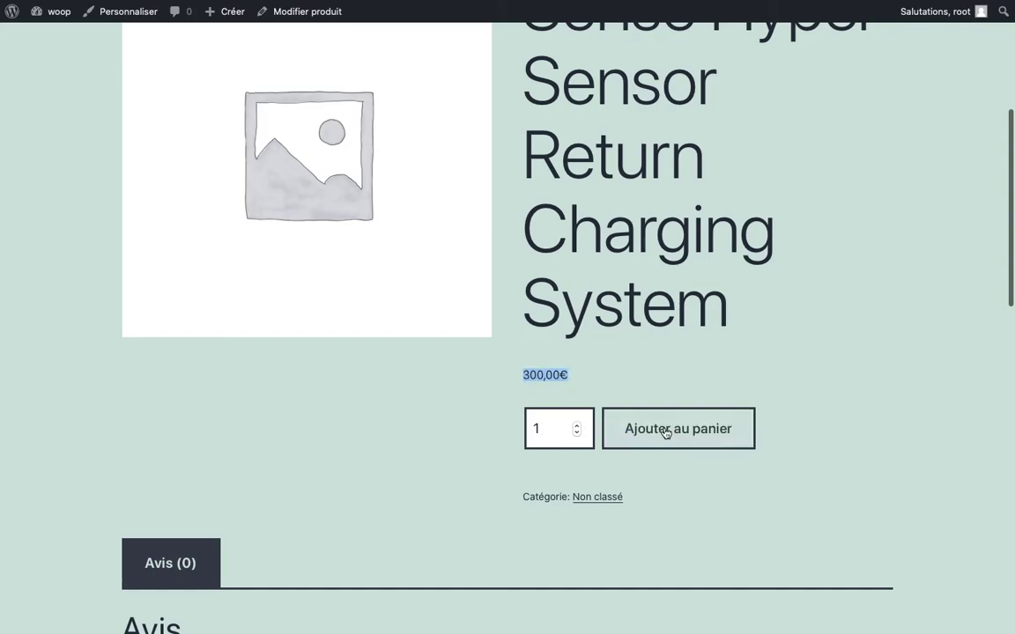
scroll(354, 554, down, 5)
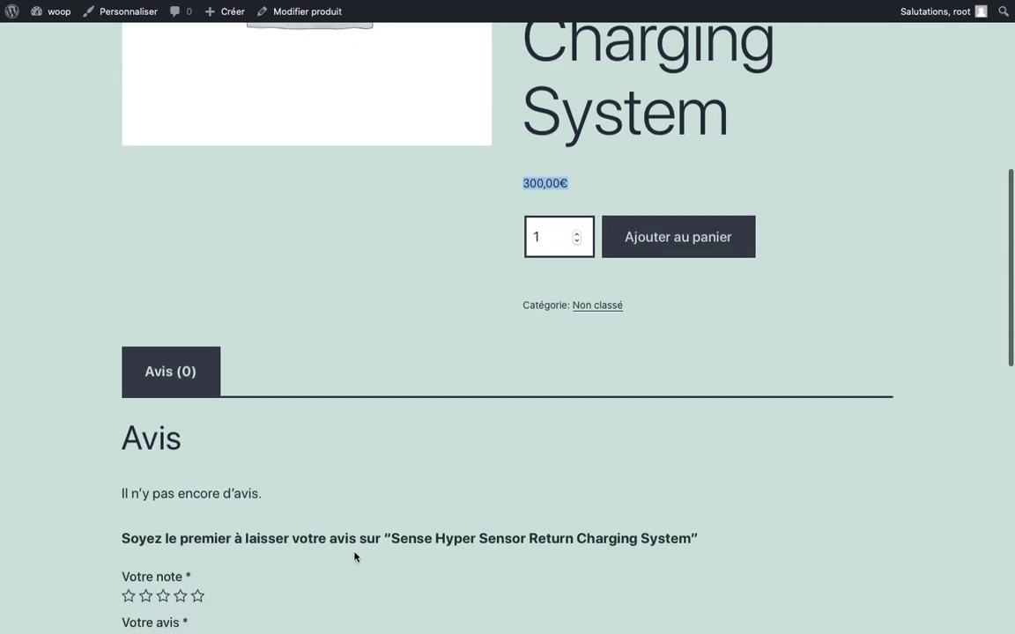
scroll(342, 403, down, 2)
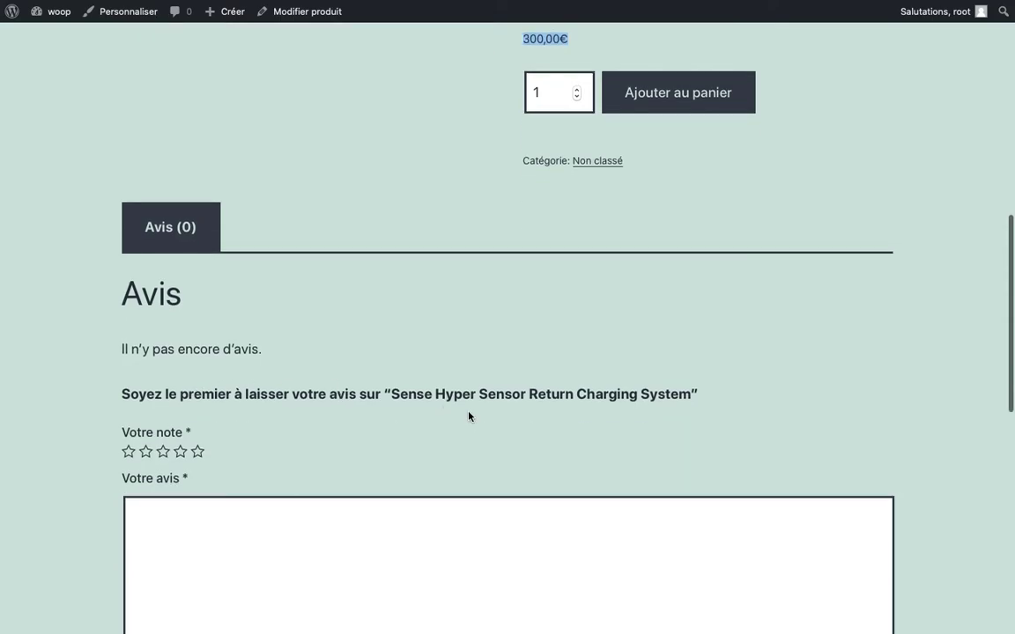
scroll(469, 412, down, 6)
scroll(469, 412, up, 15)
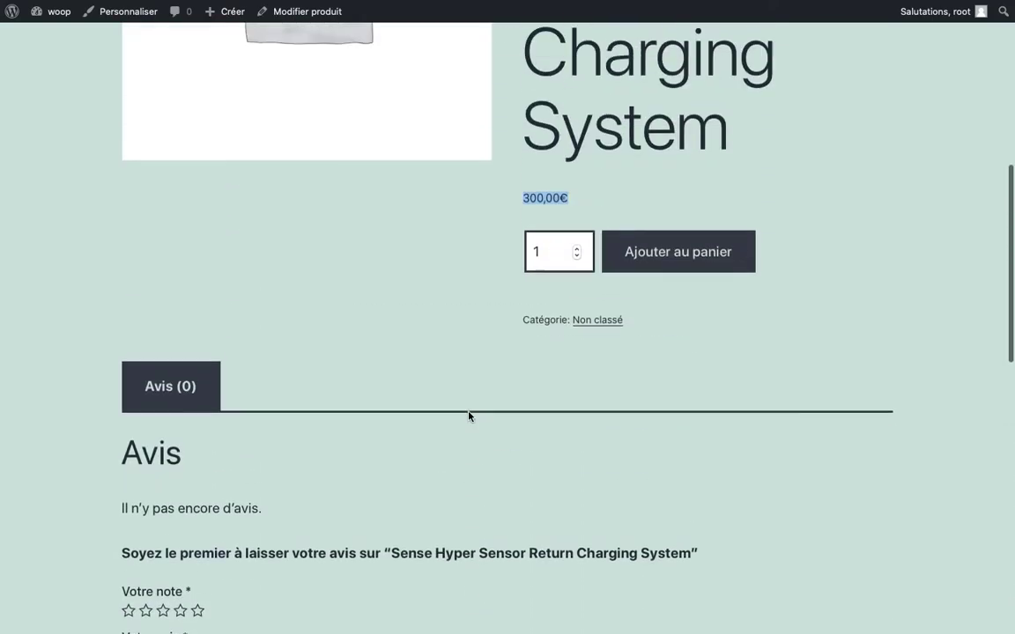
scroll(468, 415, down, 2)
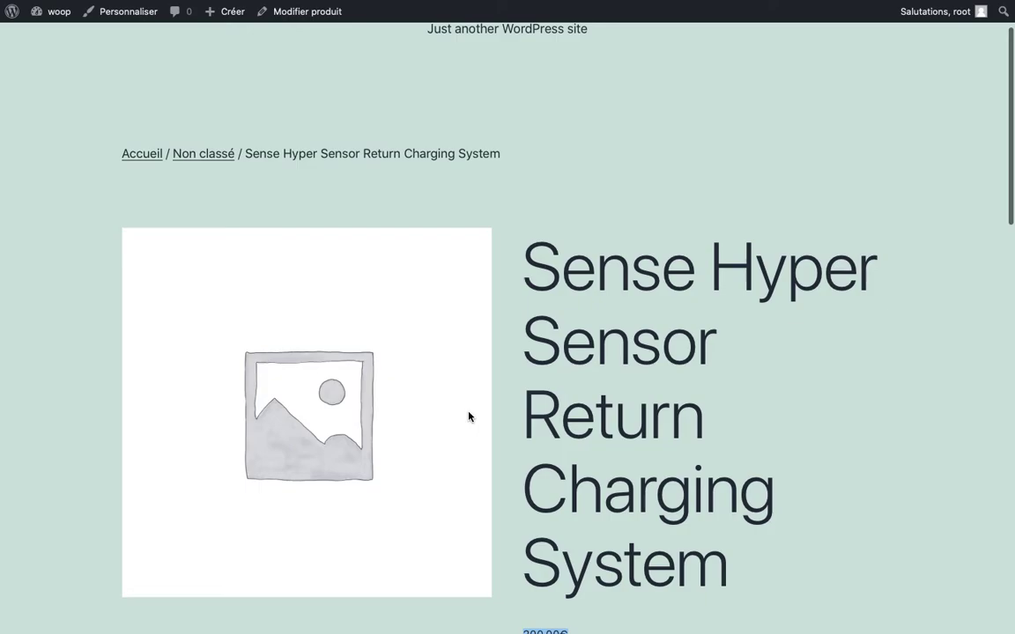
- Copy the first three Lorem Ipsum paragraphs from the fr.lipsum.com page
mouse_move(905, 2)
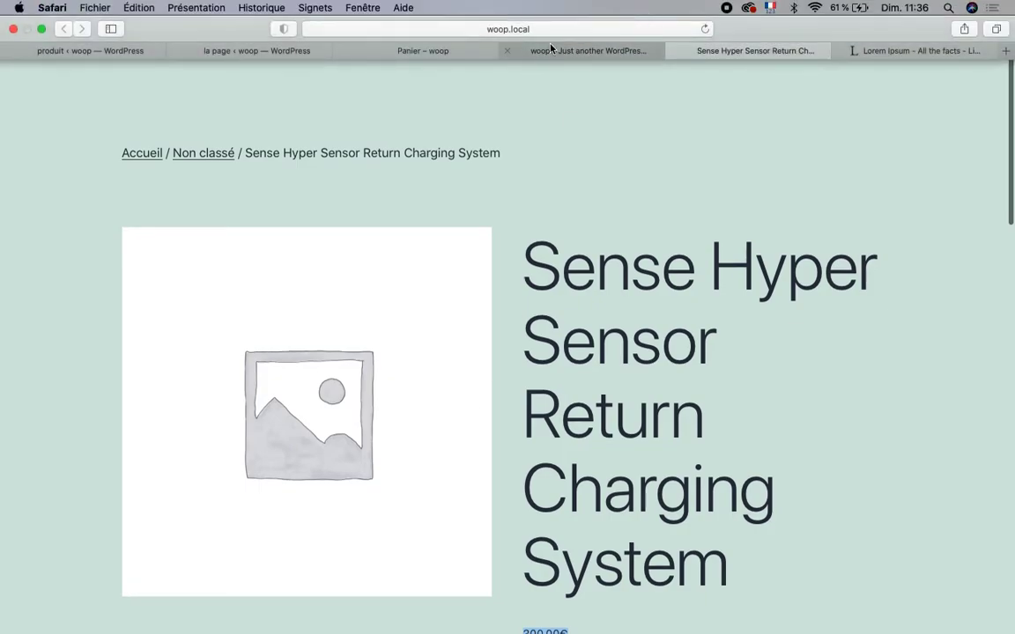
click(905, 52)
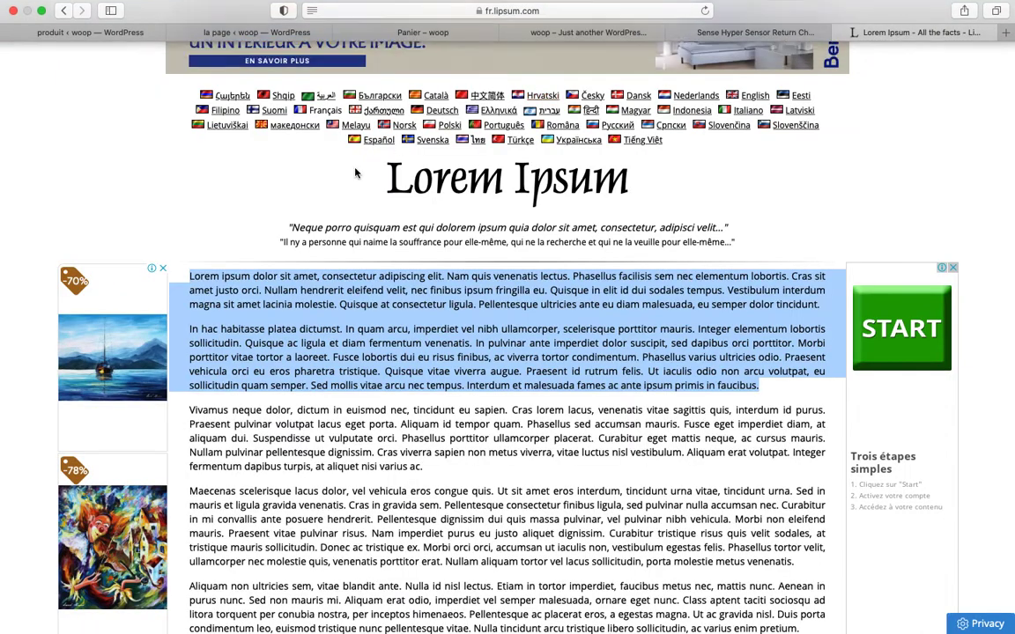
click(257, 282)
drag(192, 279, 432, 468)
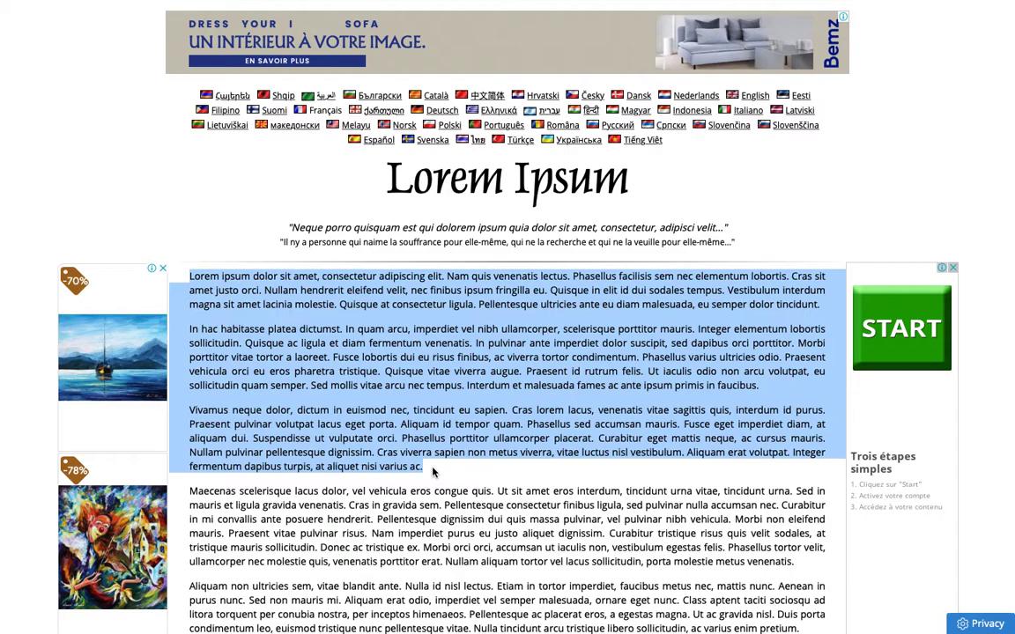
- Paste the copied paragraphs into the product's short description (Description courte du produit) and update the product
mouse_move(284, 1)
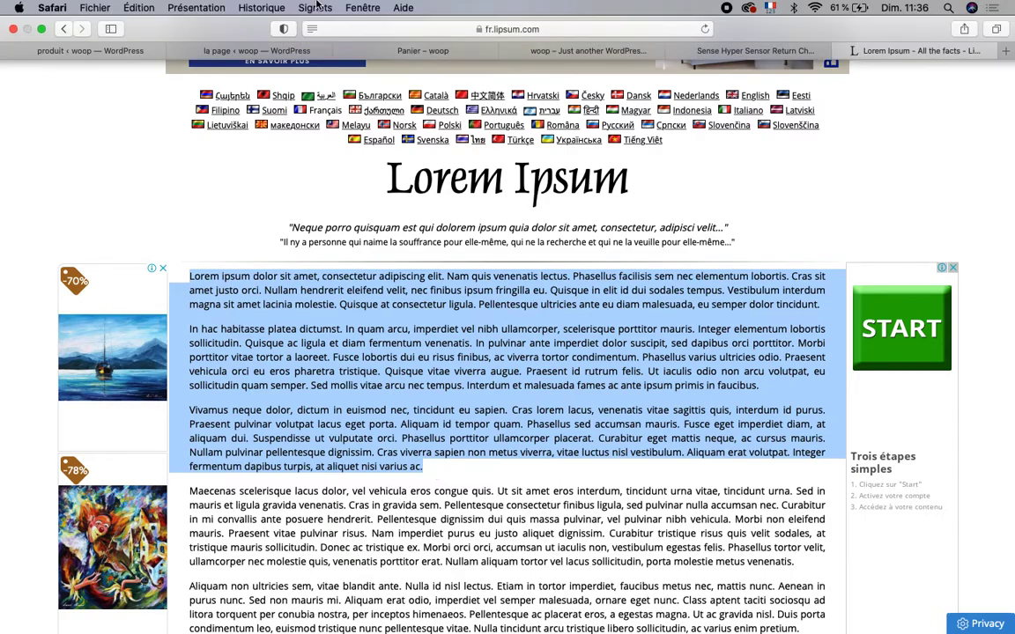
click(117, 52)
scroll(355, 430, down, 3)
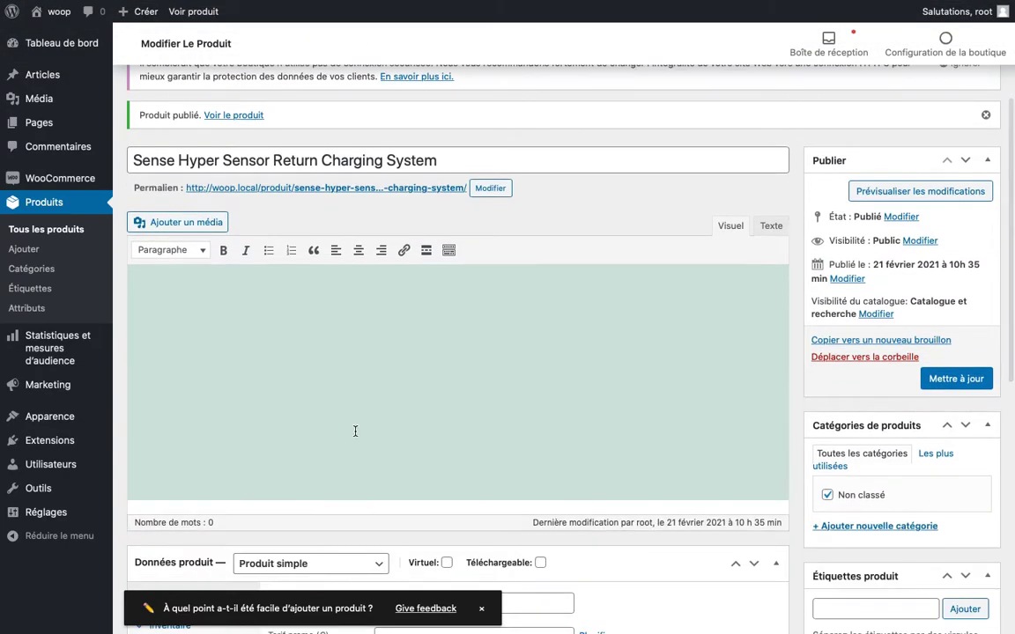
scroll(355, 431, down, 5)
scroll(355, 431, down, 3)
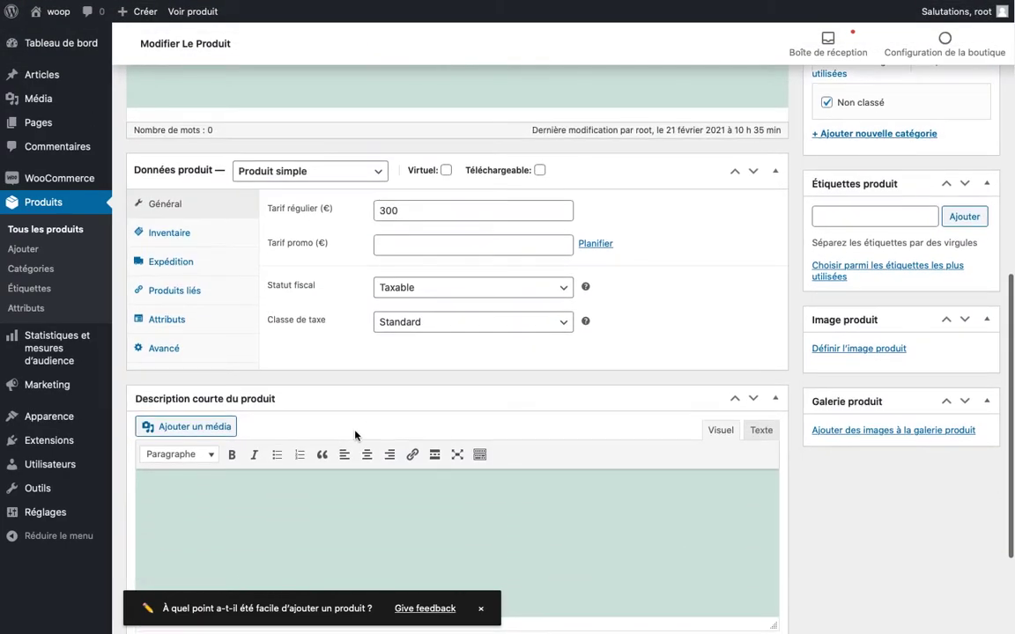
click(355, 431)
key(super+v)
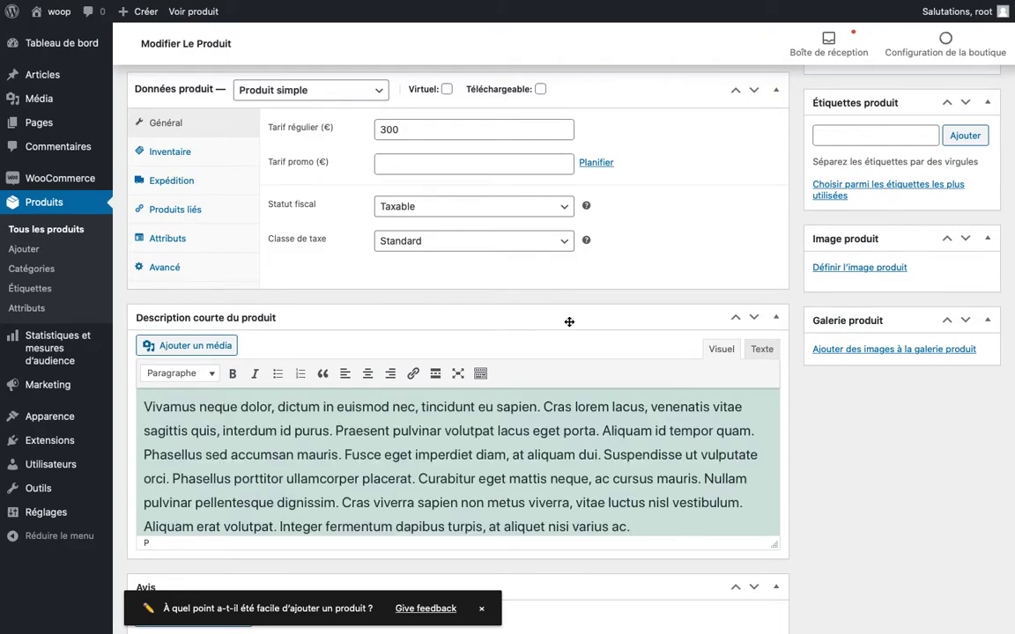
scroll(569, 320, up, 5)
click(963, 302)
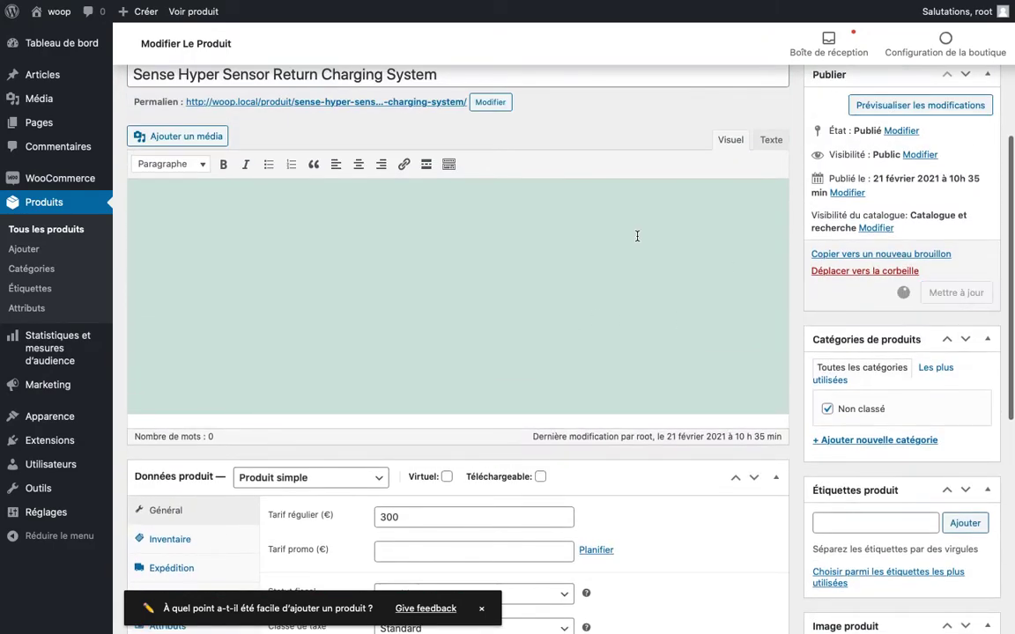
- Place the shop product page's browser tab beside the product editor's tab and examine the short description on the product page
click(593, 50)
drag(383, 33, 256, 28)
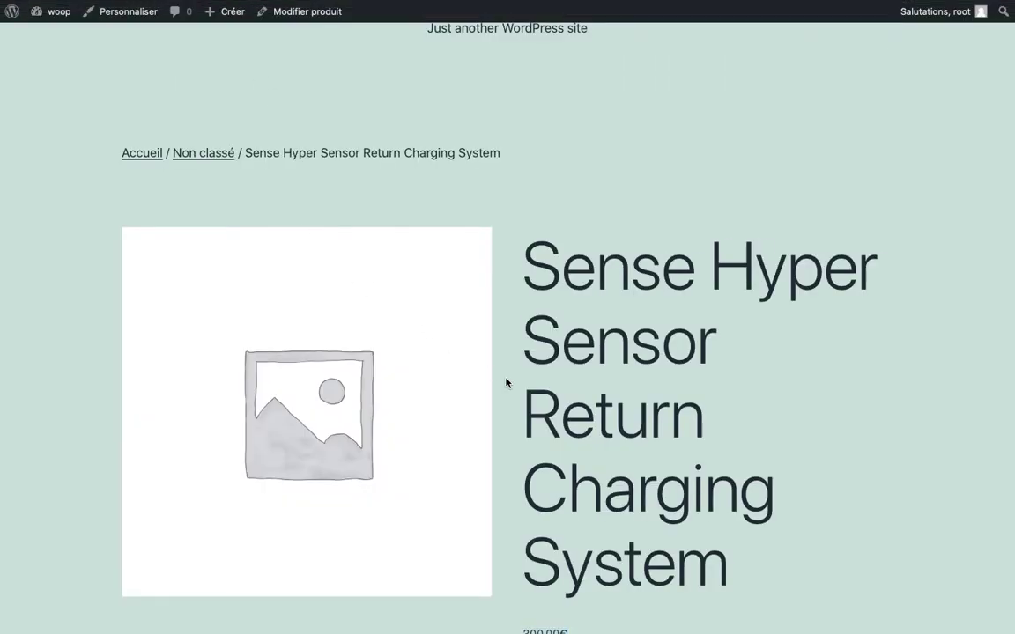
scroll(536, 339, down, 5)
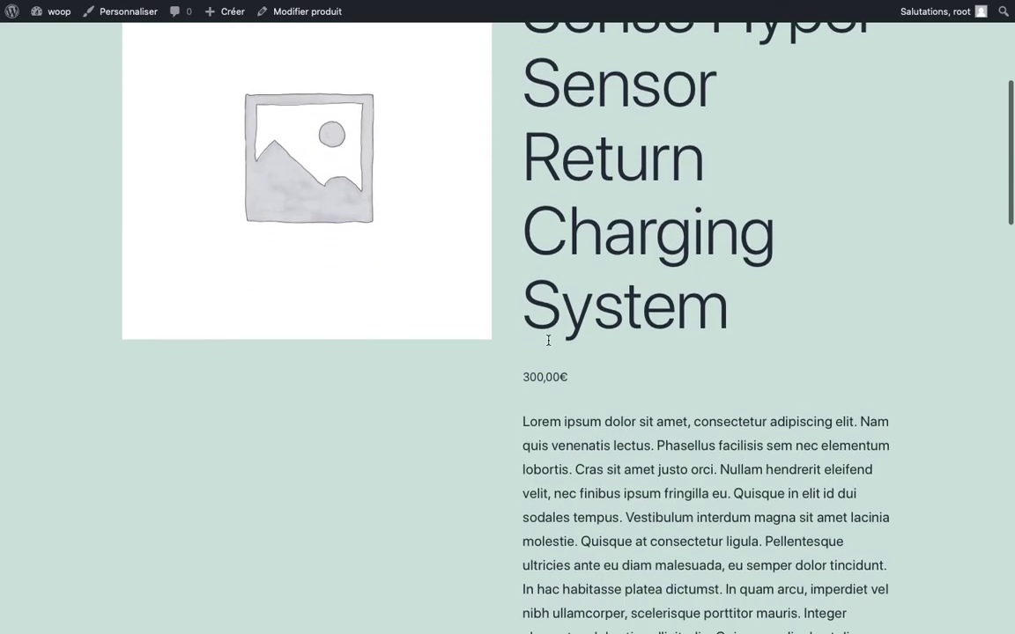
scroll(548, 340, down, 8)
scroll(548, 340, up, 6)
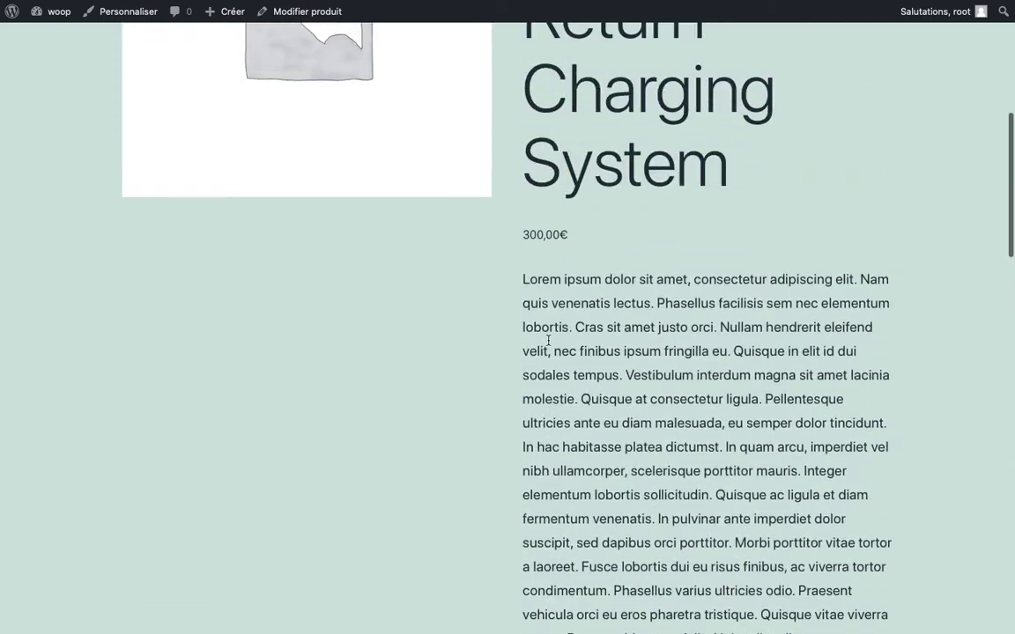
scroll(548, 342, up, 2)
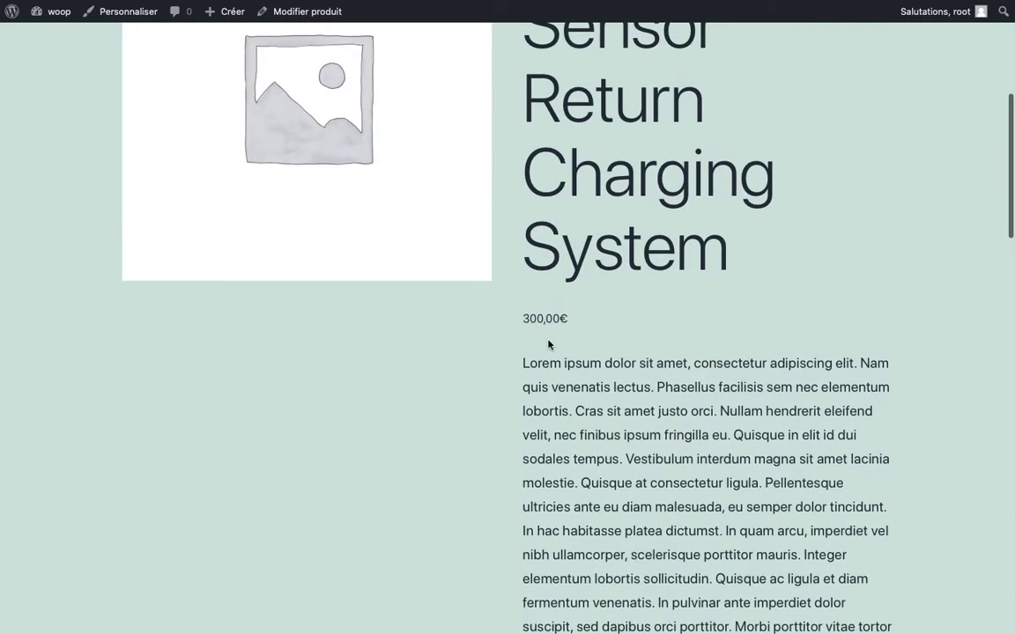
scroll(548, 344, up, 4)
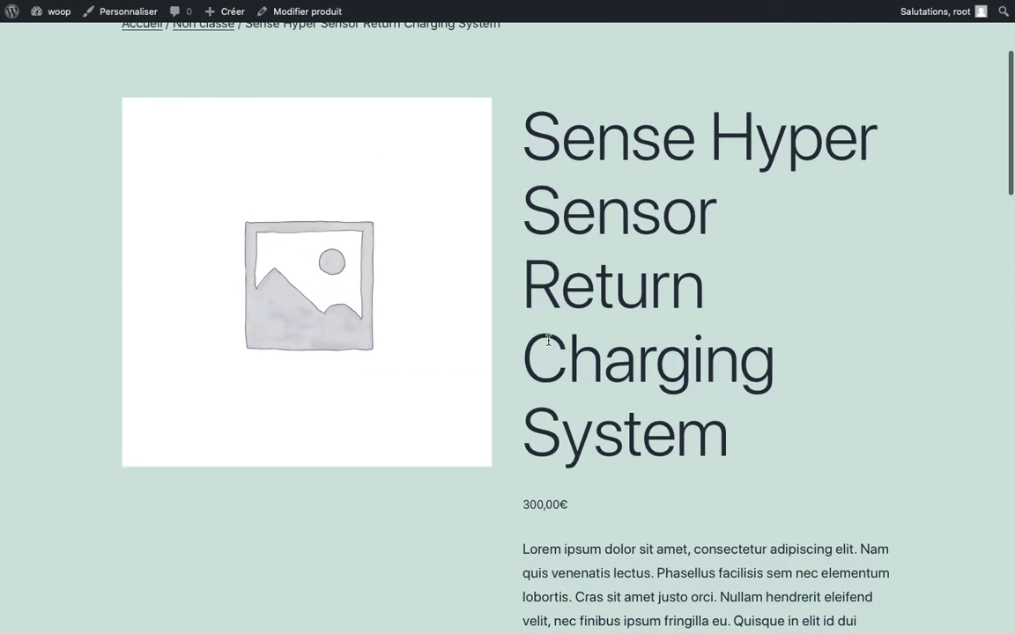
scroll(548, 345, up, 5)
scroll(548, 340, down, 3)
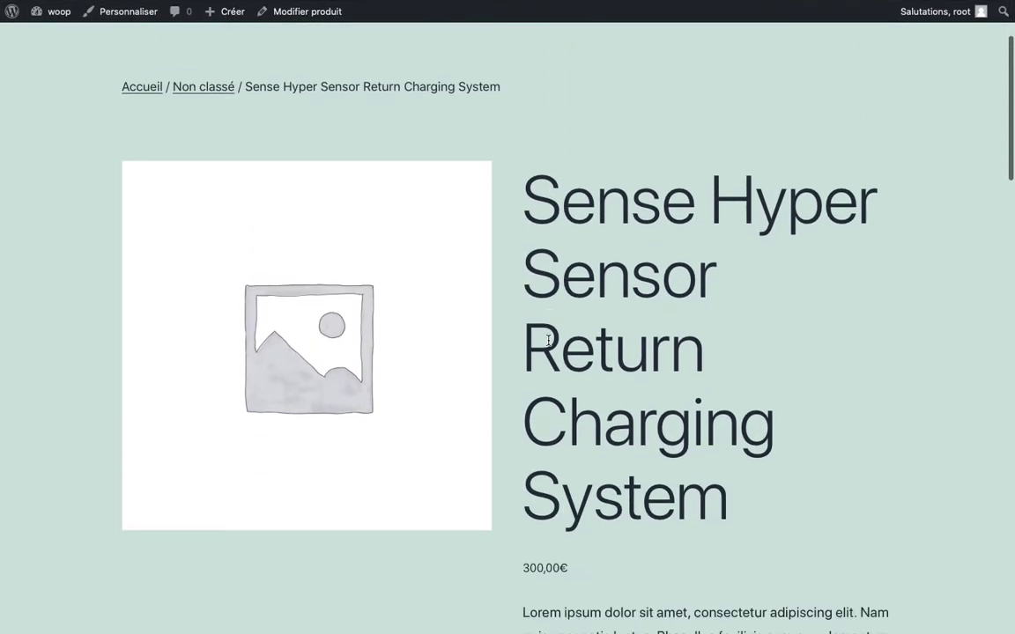
scroll(548, 340, down, 1)
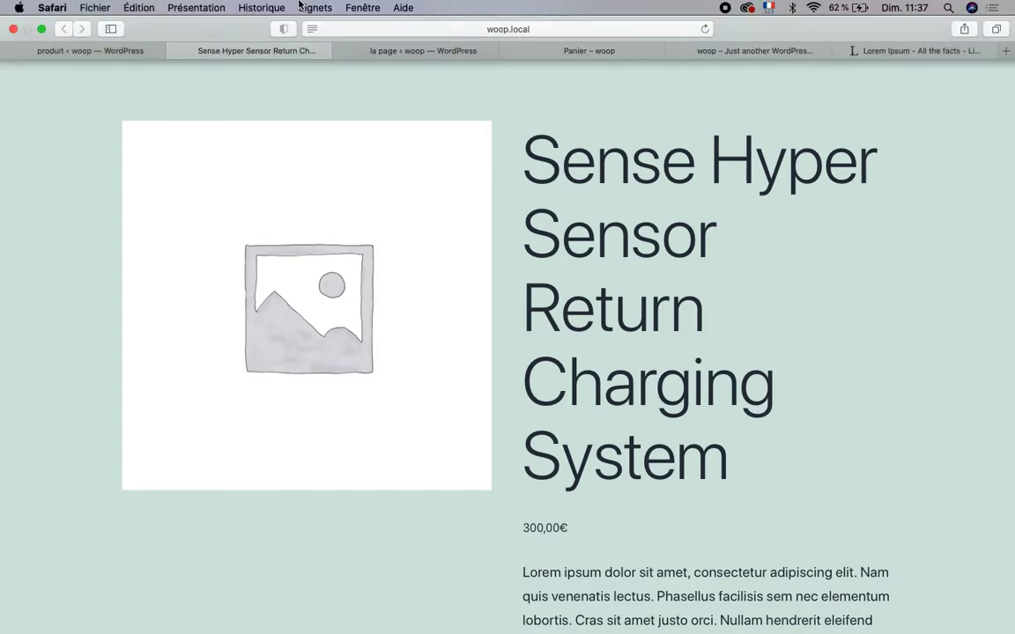
- Set the product's sale price (Tarif promo) to 45 € in the general product data and update the product
click(126, 51)
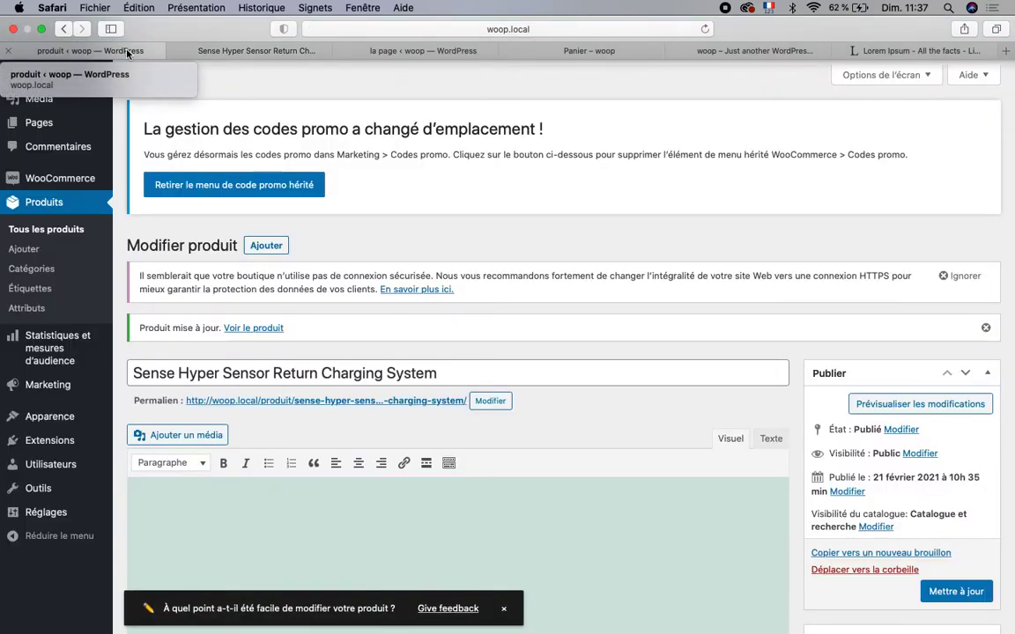
scroll(266, 285, down, 10)
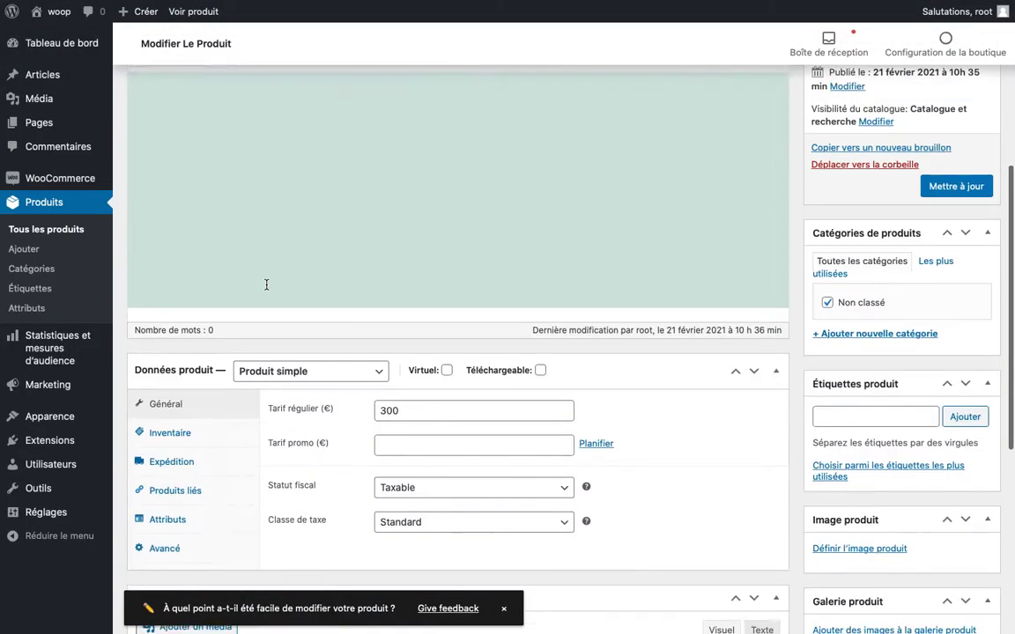
scroll(266, 285, down, 4)
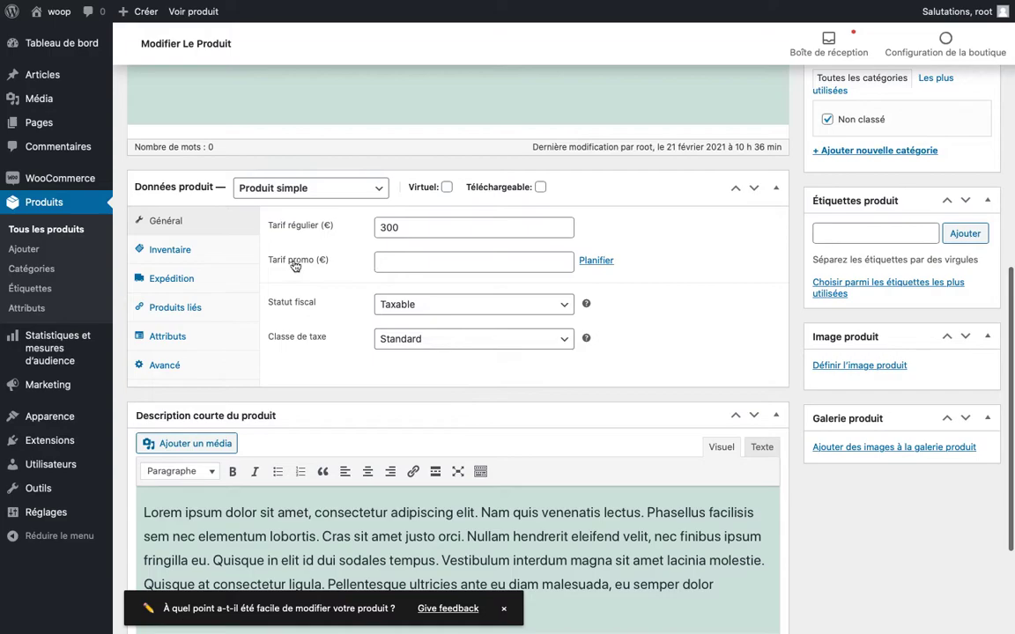
click(430, 265)
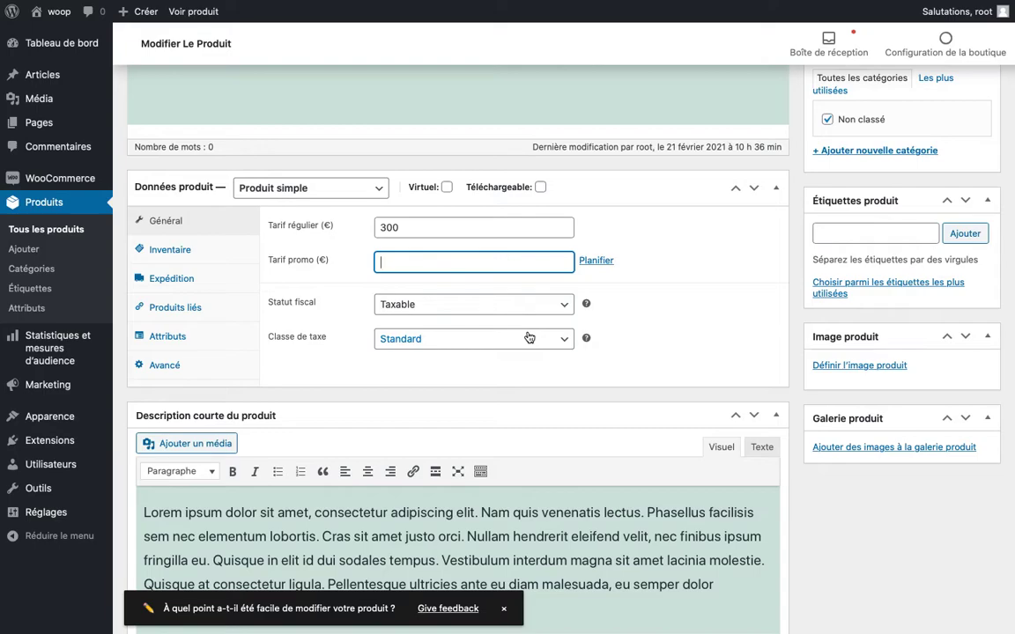
text(45)
scroll(960, 180, up, 3)
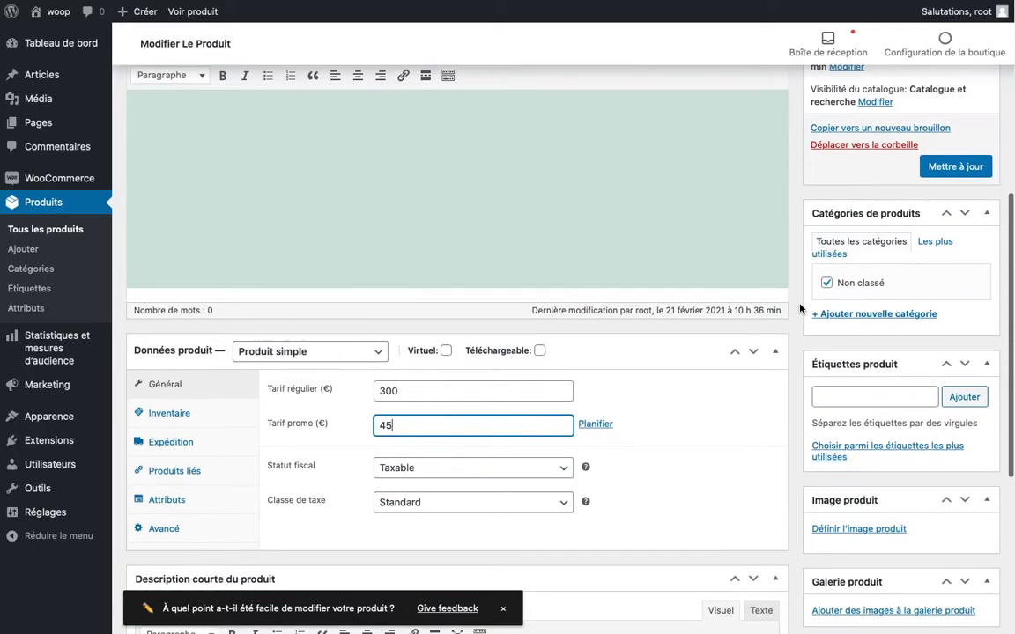
click(960, 164)
- Reload the product's shop page and examine how the promotion and the price are displayed
mouse_move(278, 36)
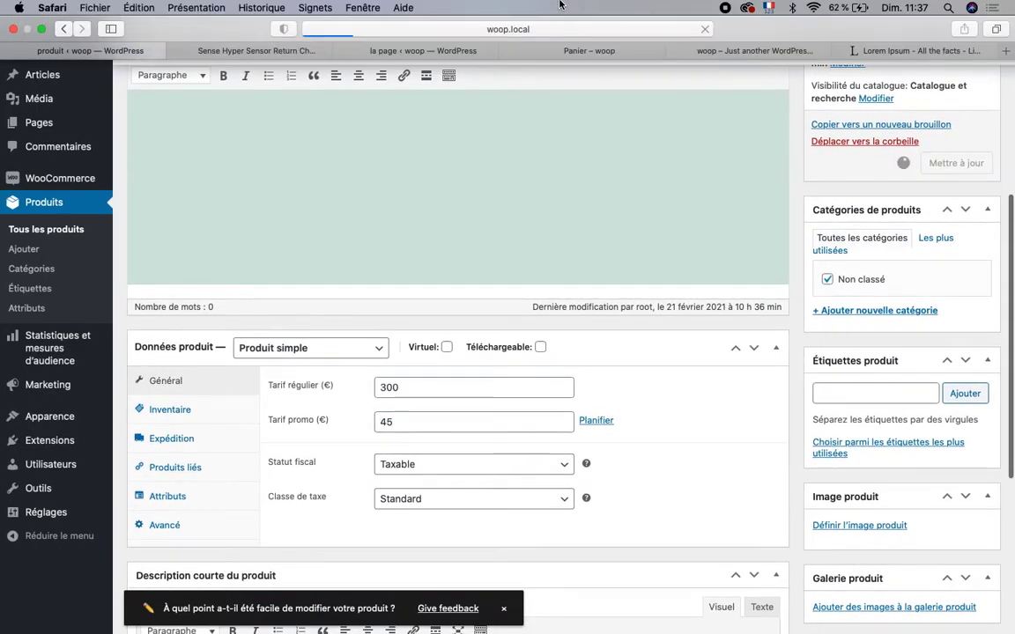
click(279, 51)
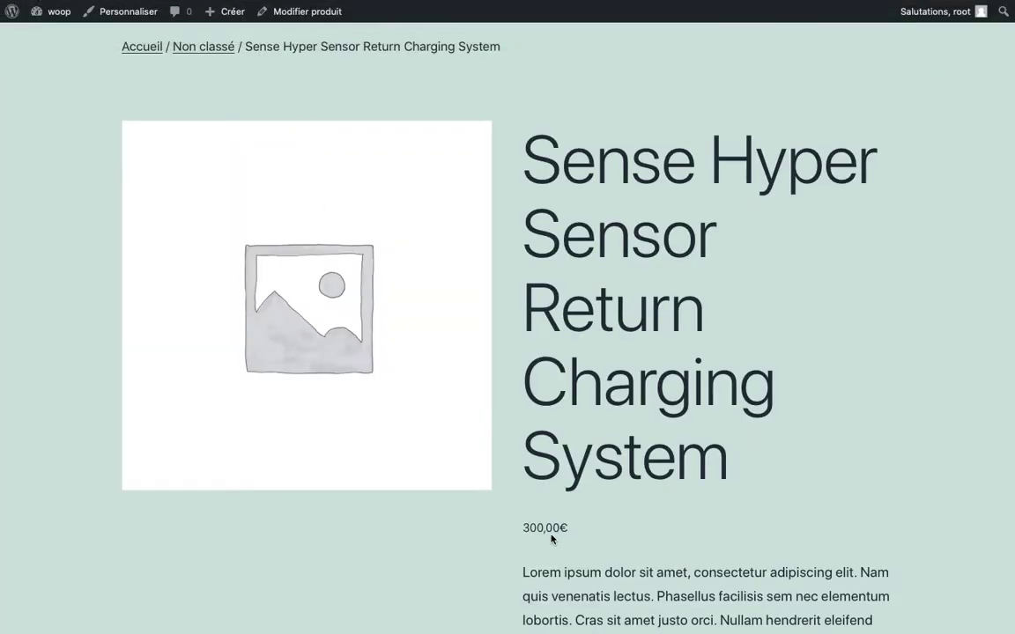
key(super+r)
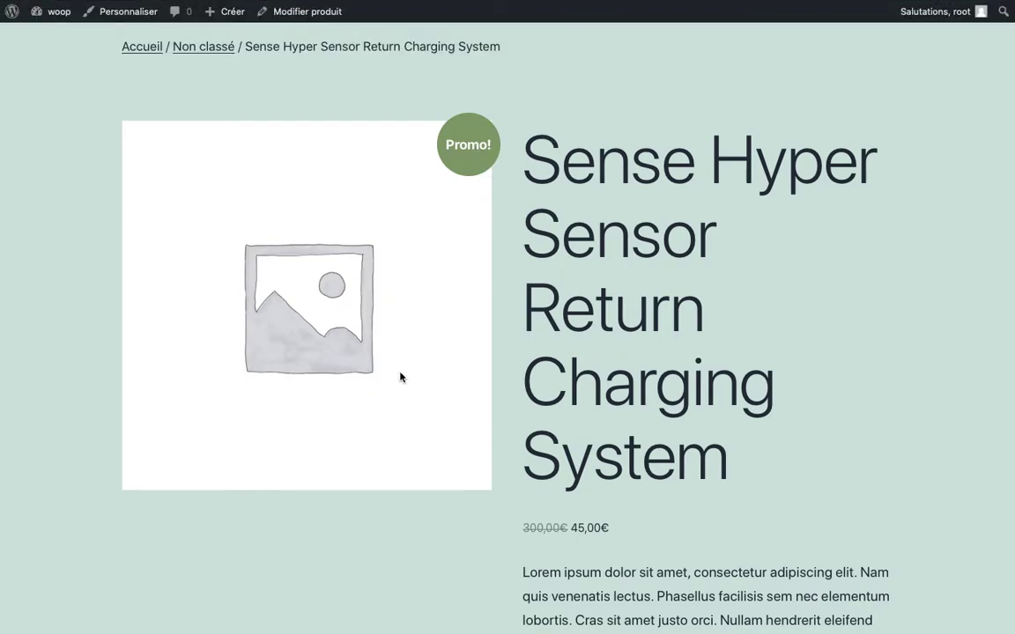
mouse_move(384, 2)
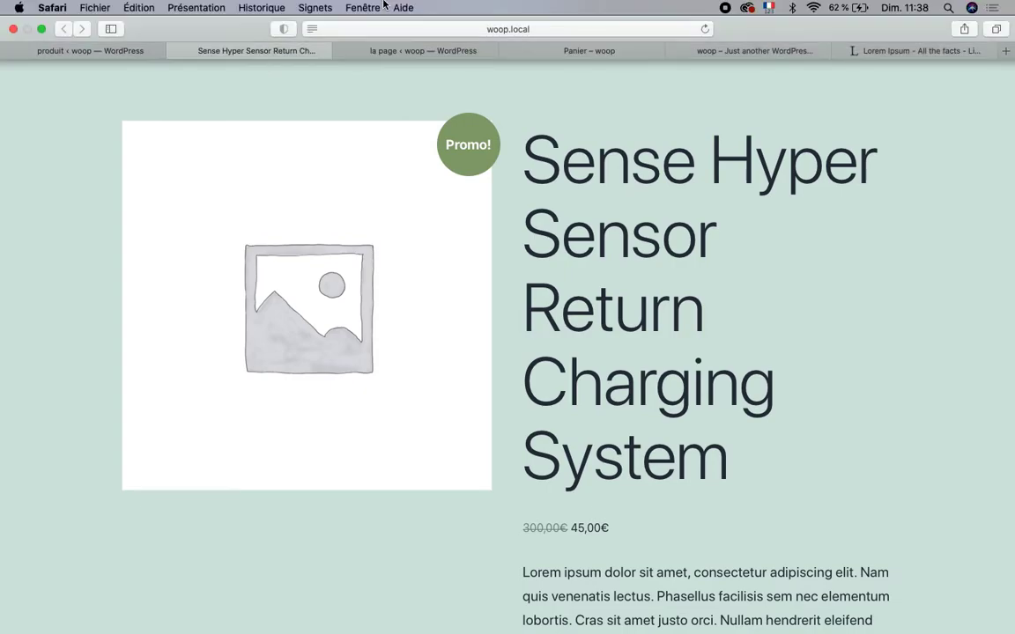
- Show the sale price's scheduling dates (Dates de promo) in the product editor and cancel the scheduling
click(129, 51)
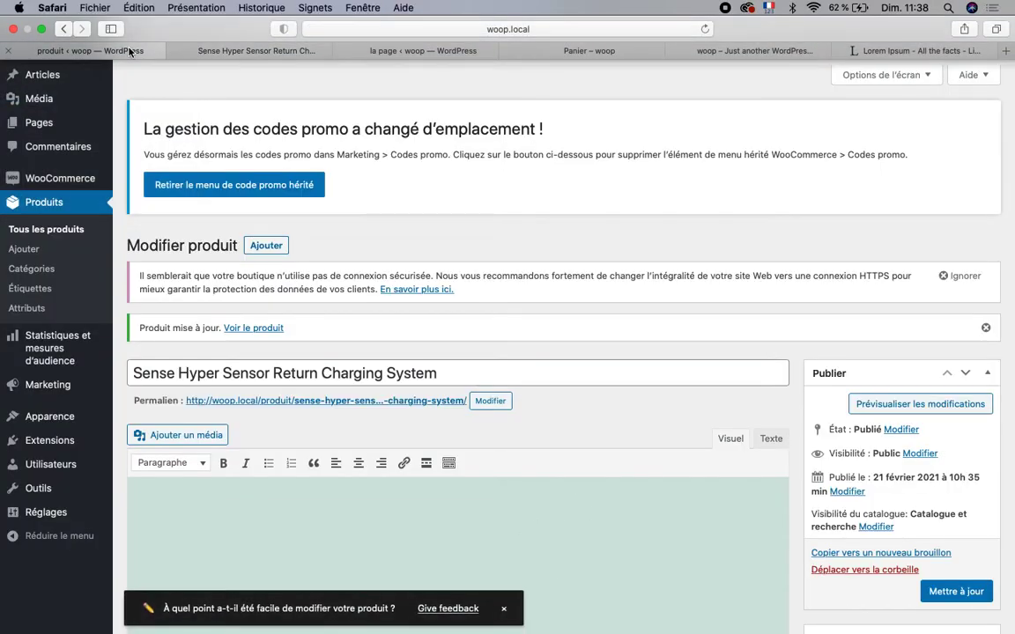
scroll(435, 249, down, 15)
scroll(435, 251, up, 5)
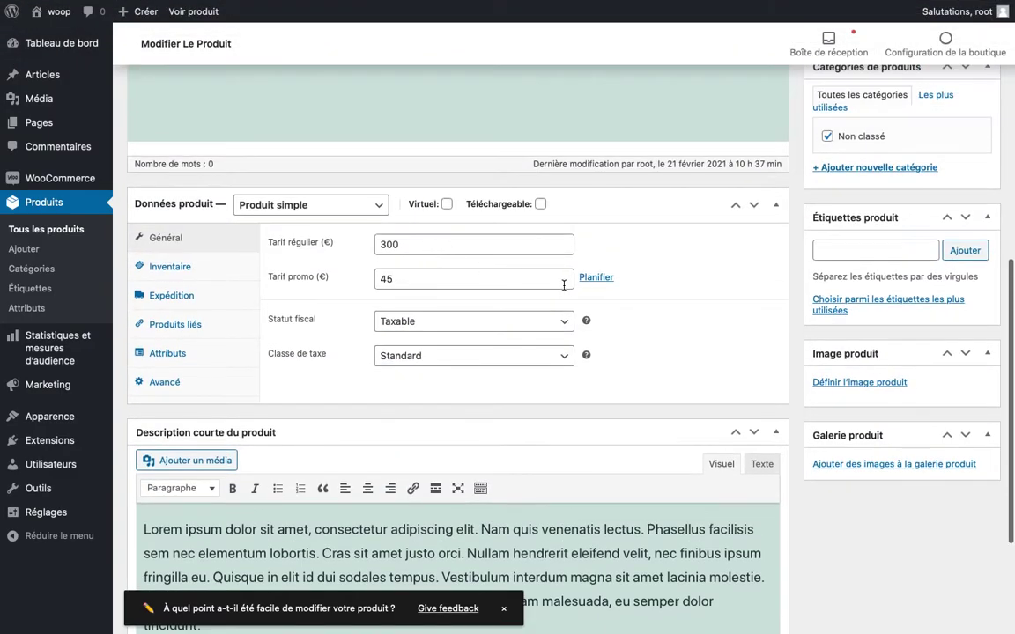
click(596, 278)
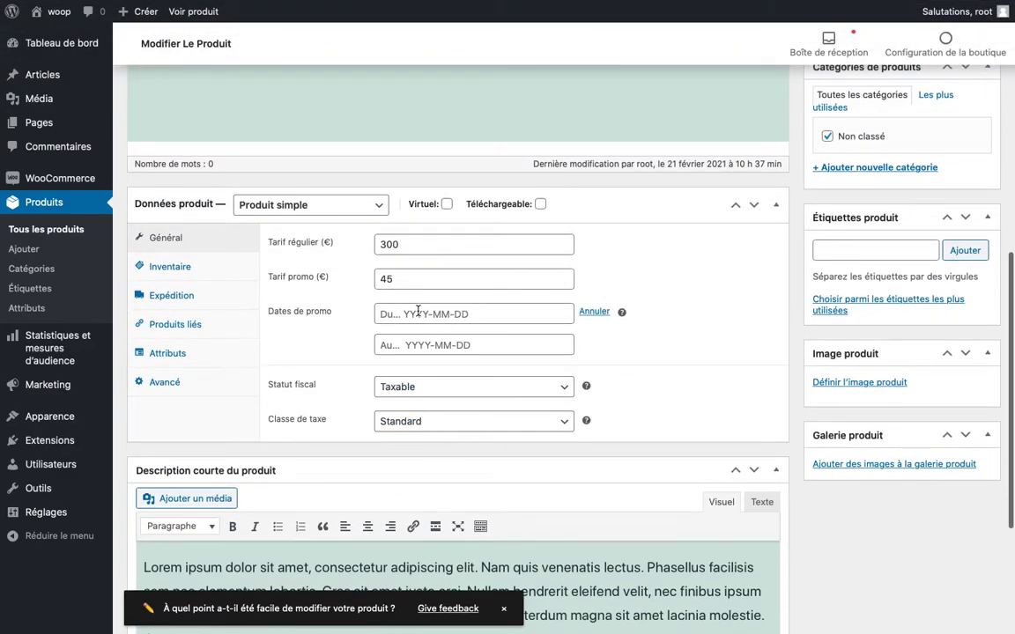
click(596, 312)
- Clear the product's sale price (Tarif promo) and update the product
drag(455, 278, 236, 239)
key(BackSpace)
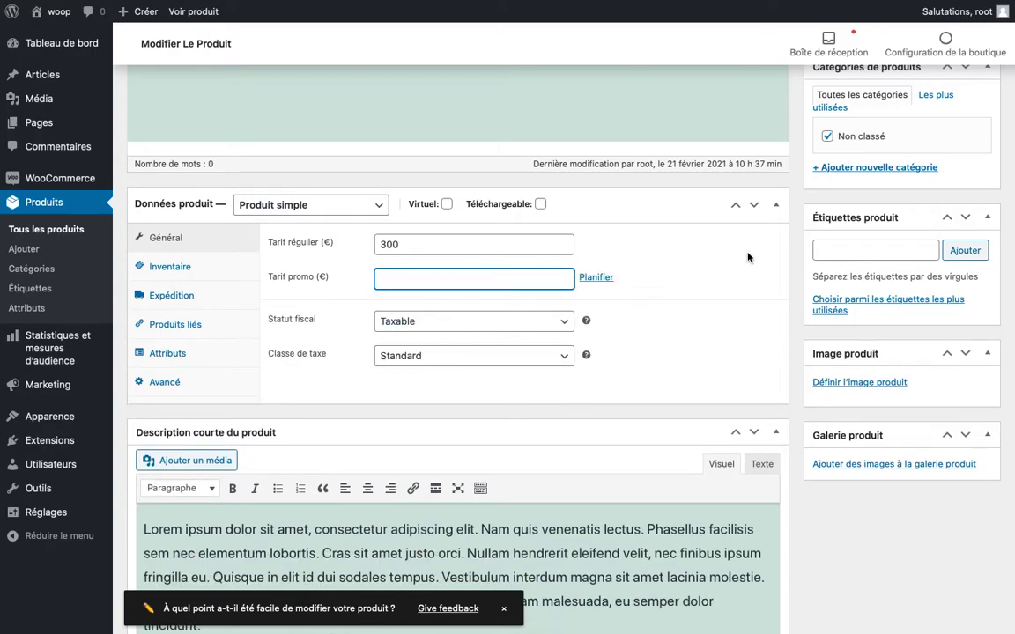
scroll(900, 139, up, 3)
click(937, 208)
scroll(601, 319, down, 5)
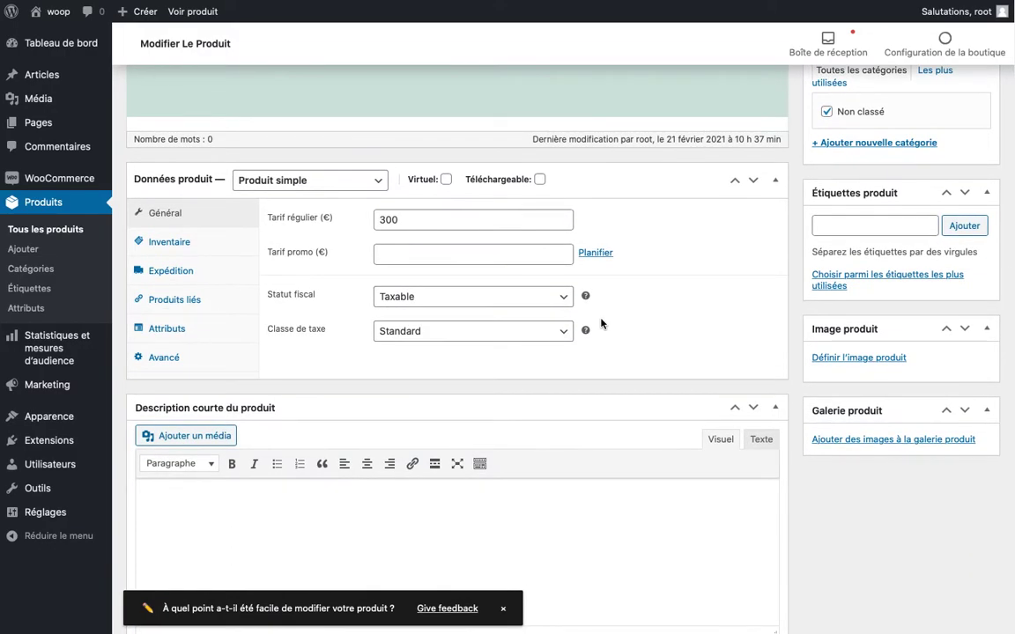
scroll(600, 323, up, 2)
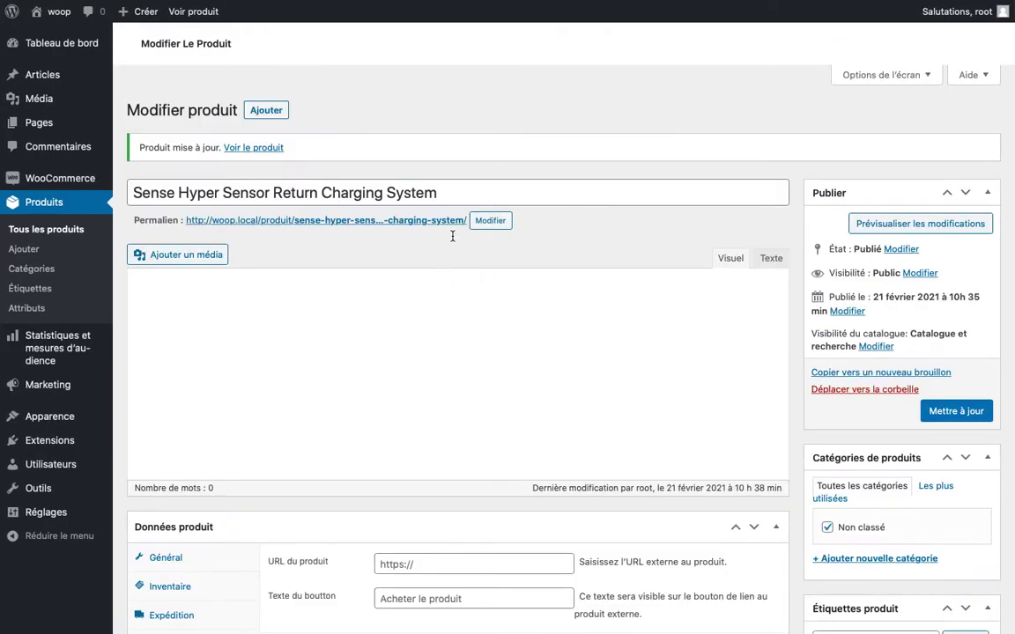
scroll(508, 357, down, 8)
scroll(507, 360, up, 8)
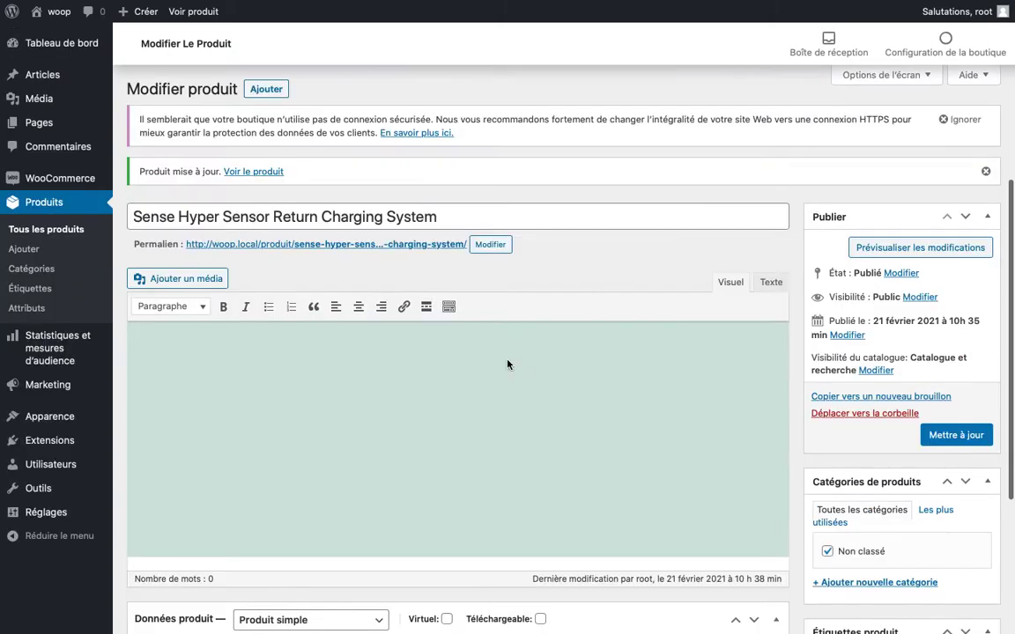
- Try the Virtuel option on the simple product and leave it unchecked
scroll(434, 405, down, 6)
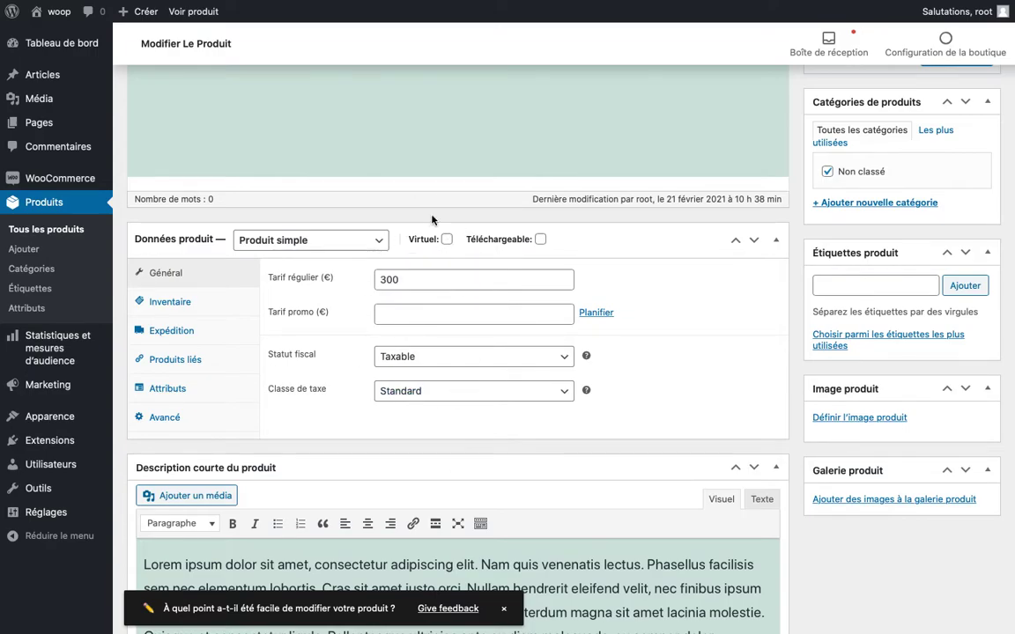
click(448, 240)
click(447, 239)
click(447, 240)
click(446, 240)
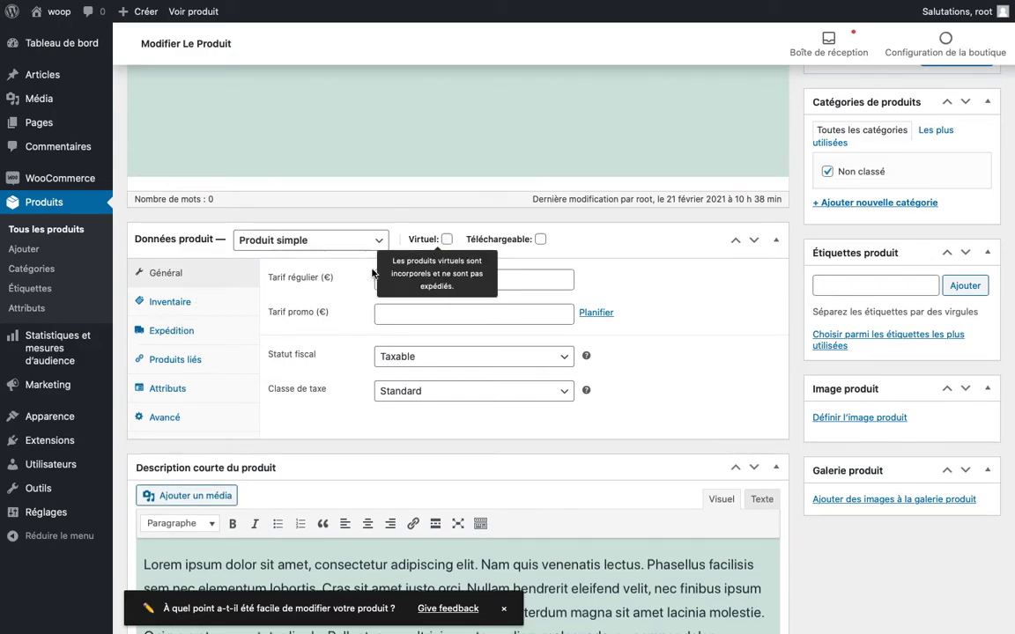
- Enable the Téléchargeable option, examine the file, download limit and expiration settings, and disable the option again
click(540, 239)
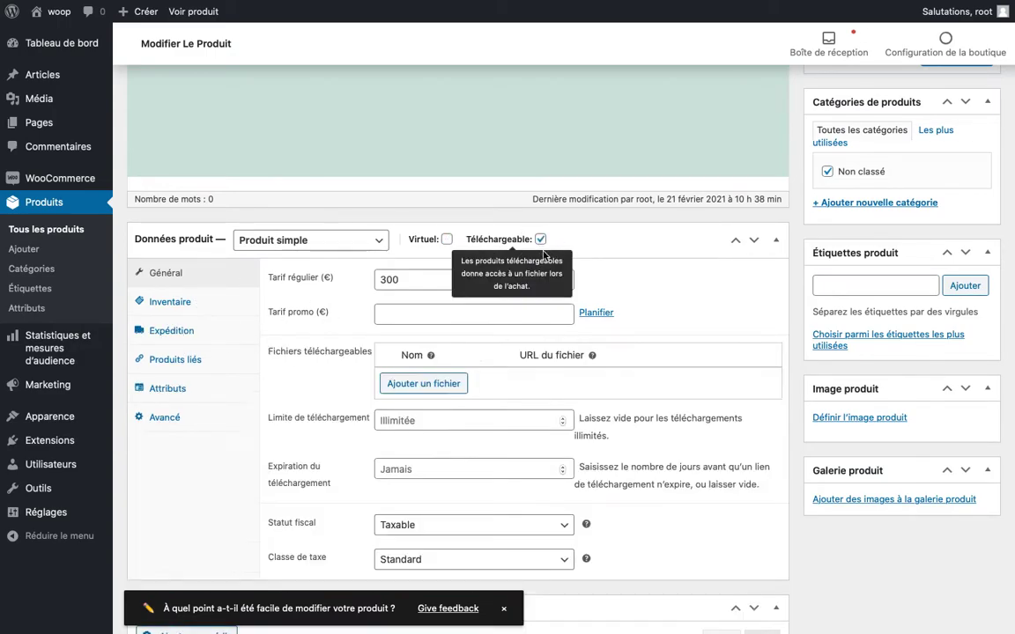
scroll(337, 391, down, 1)
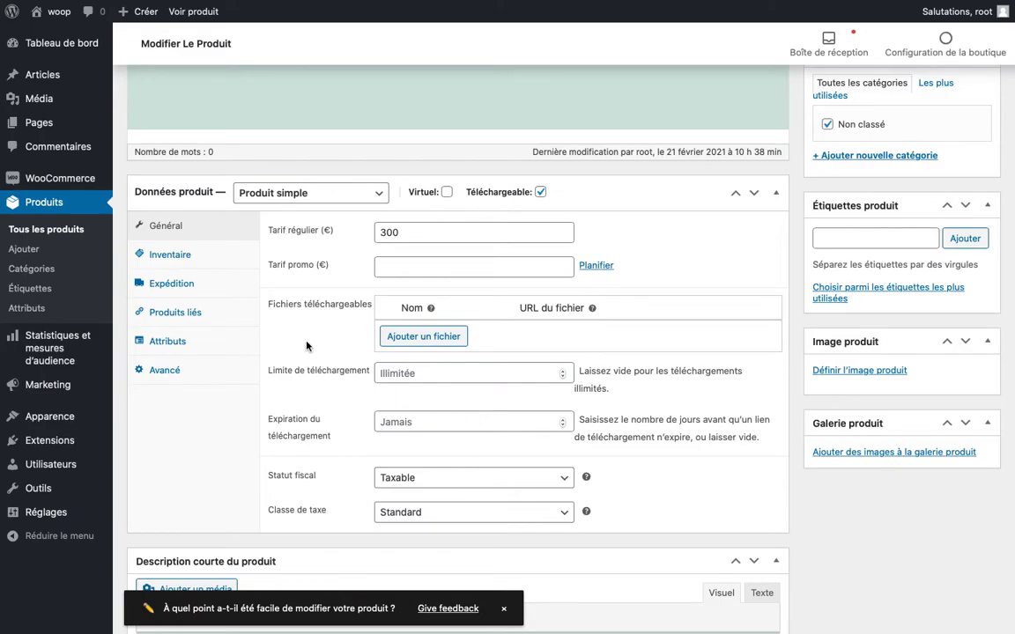
scroll(300, 318, up, 1)
scroll(304, 347, down, 1)
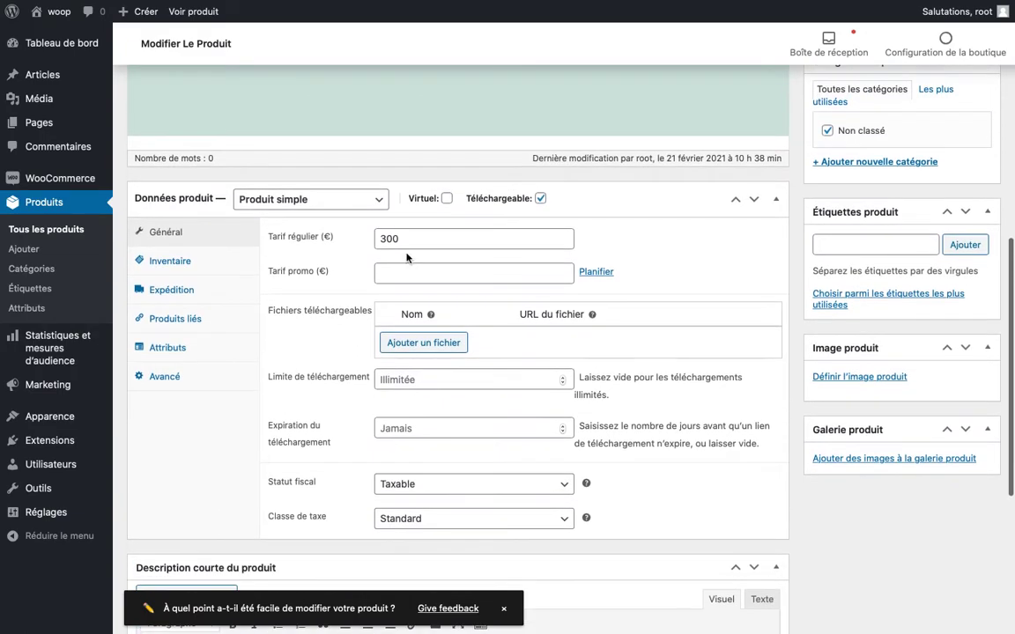
click(540, 198)
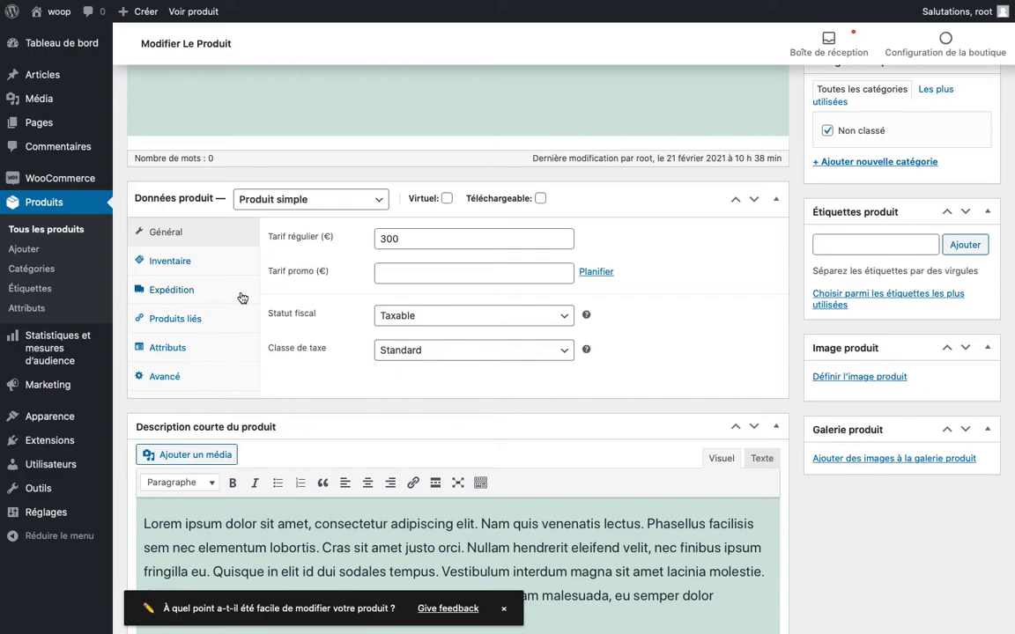
- Set the product's UGS (SKU) to 001 in the inventory data
click(173, 257)
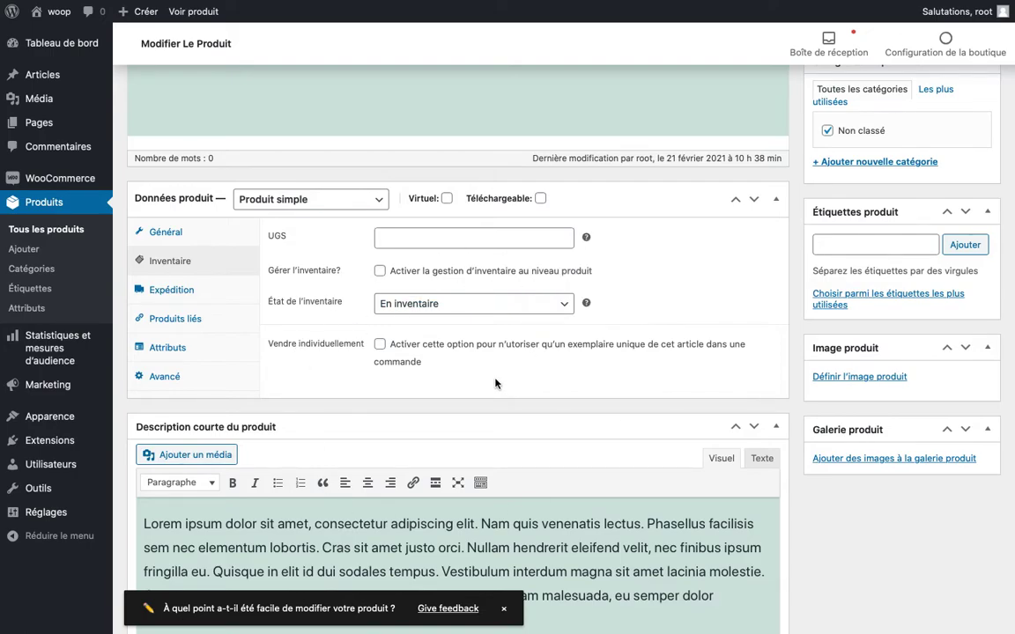
mouse_move(586, 237)
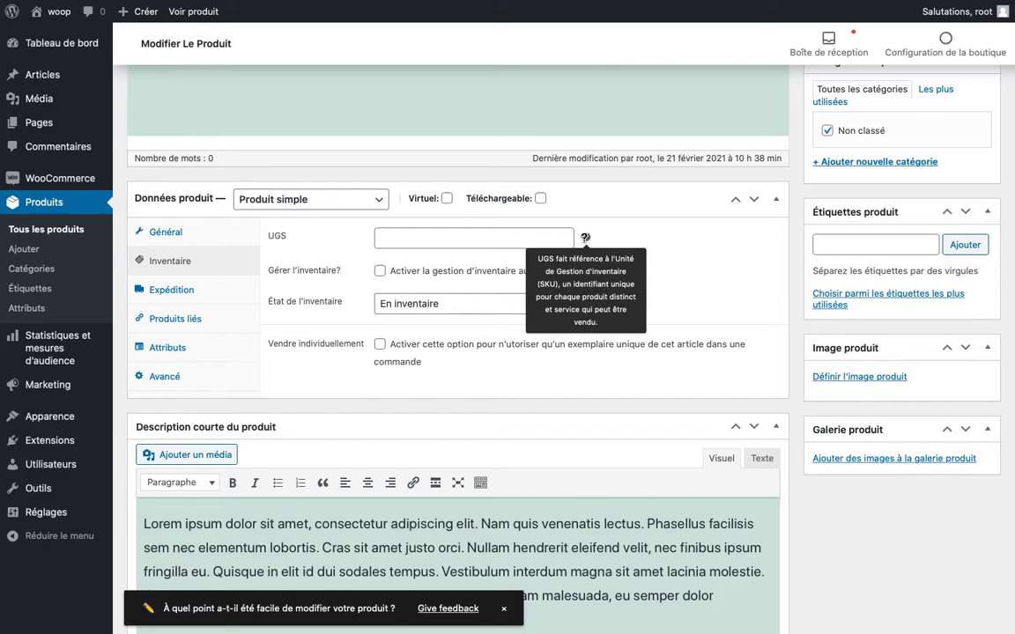
click(460, 239)
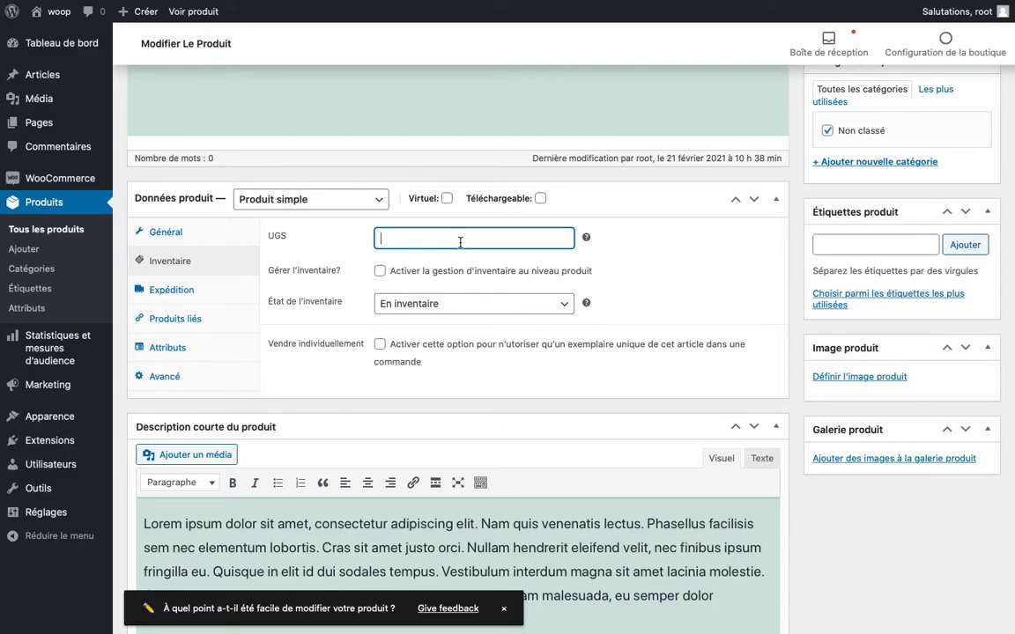
text(001)
scroll(381, 236, down, 1)
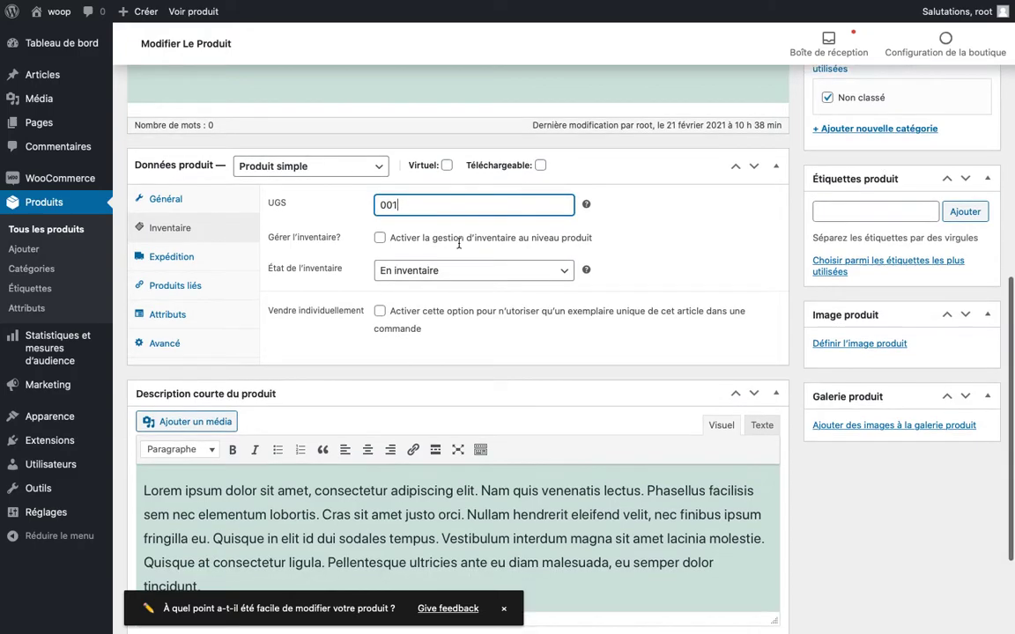
- Enable product-level stock management and set the stock quantity (Quantité en inventaire) to 10
click(381, 240)
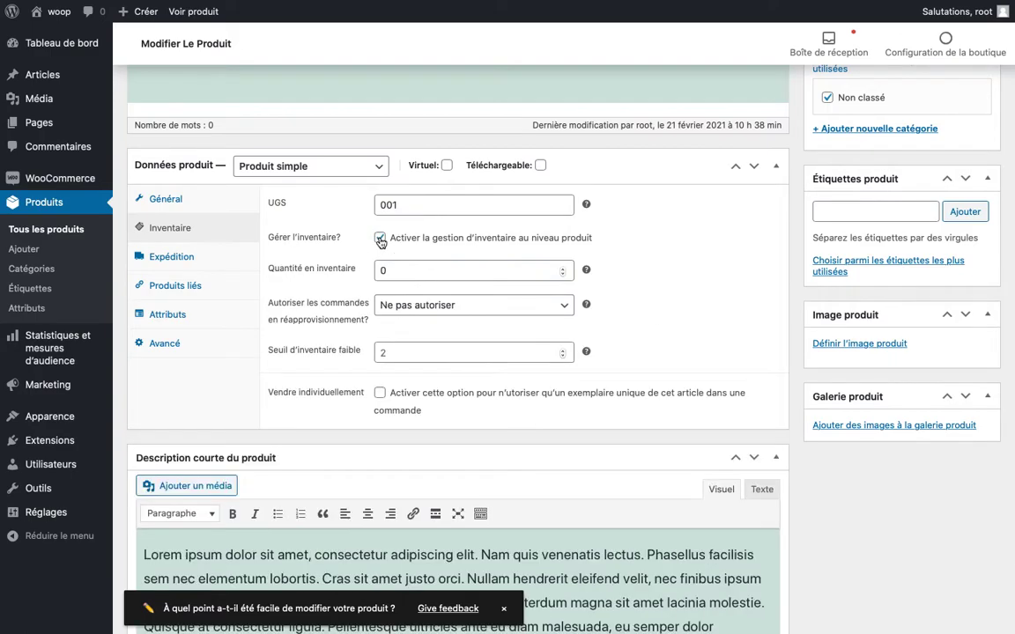
key(Tab)
text(10)
scroll(206, 261, down, 1)
key(Return)
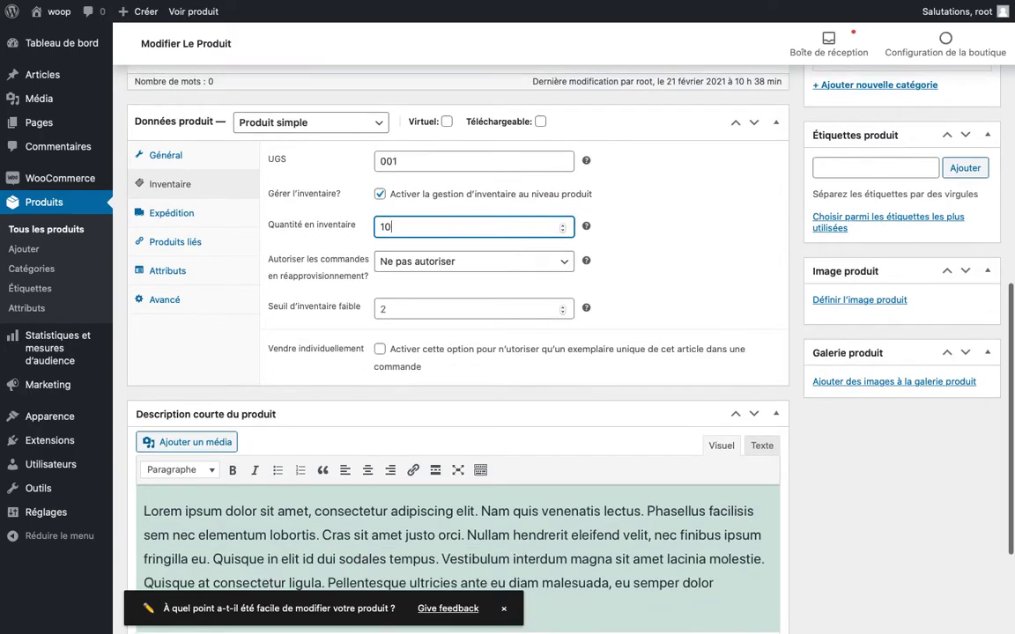
- Examine the backorder choices (Autoriser les commandes en réapprovisionnement) and keep Ne pas autoriser
scroll(513, 311, down, 2)
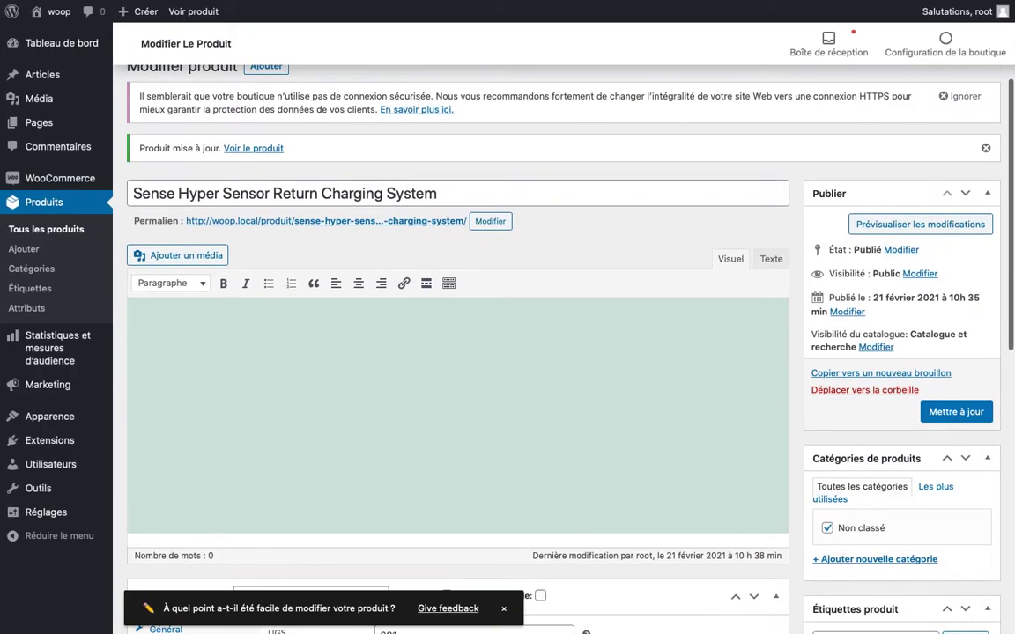
scroll(199, 250, down, 10)
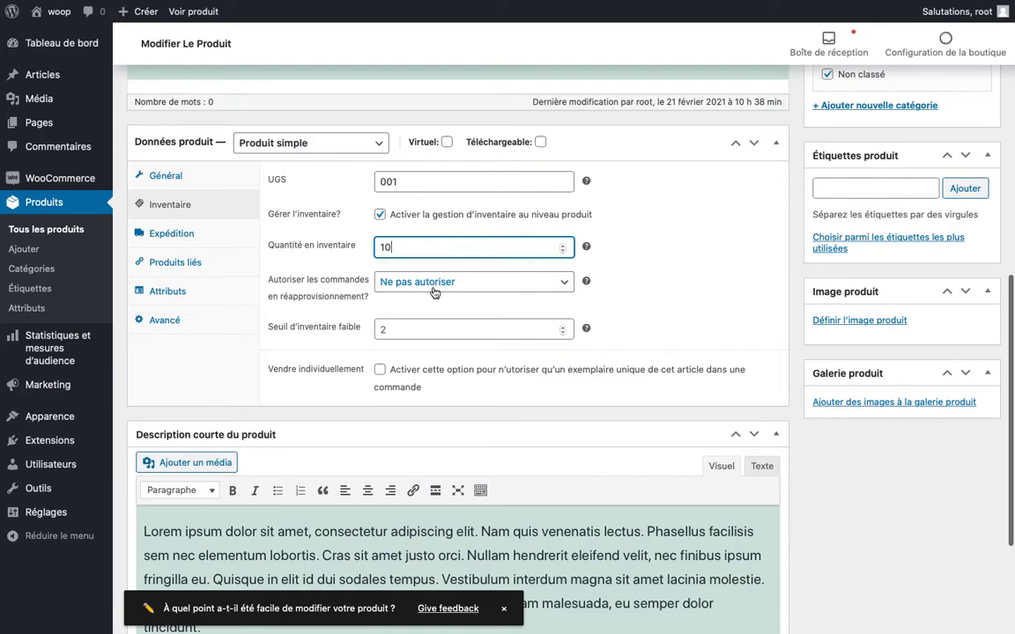
click(555, 284)
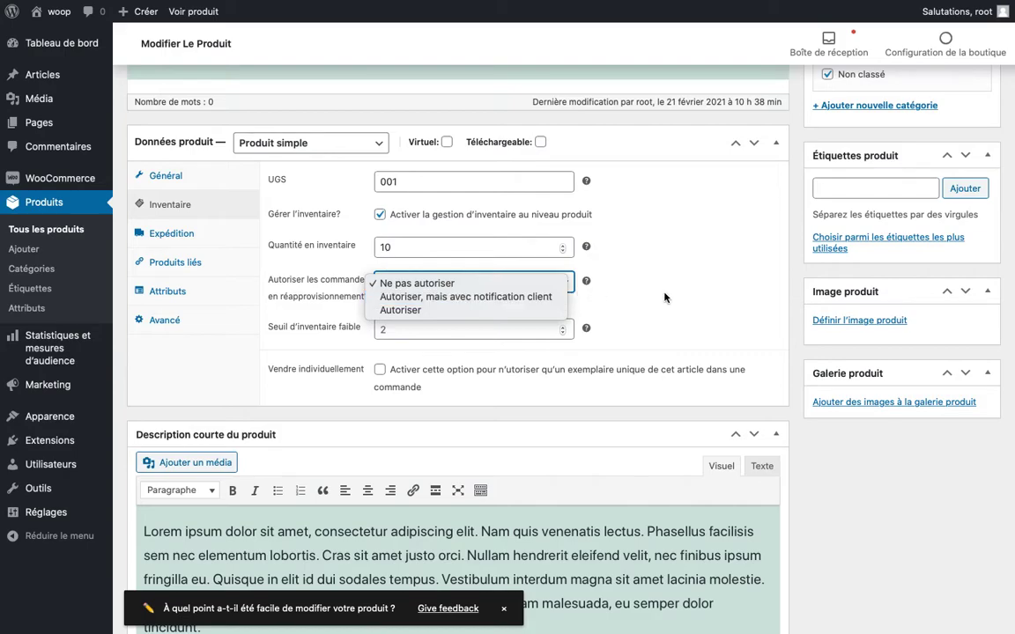
click(664, 231)
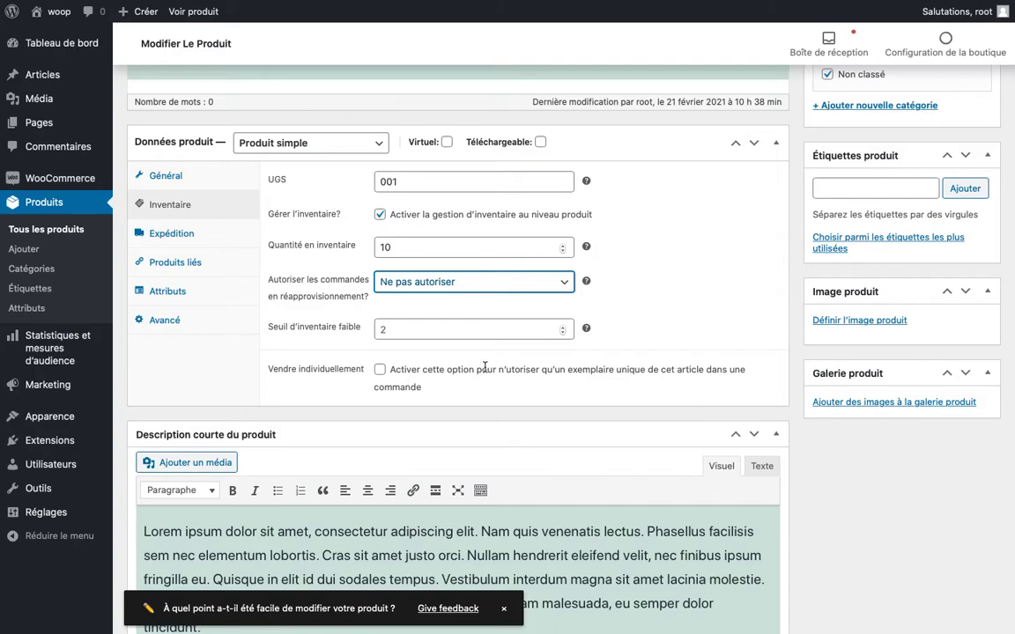
- Examine the shipping data (Expédition): weight, dimensions and the available shipping classes
click(185, 233)
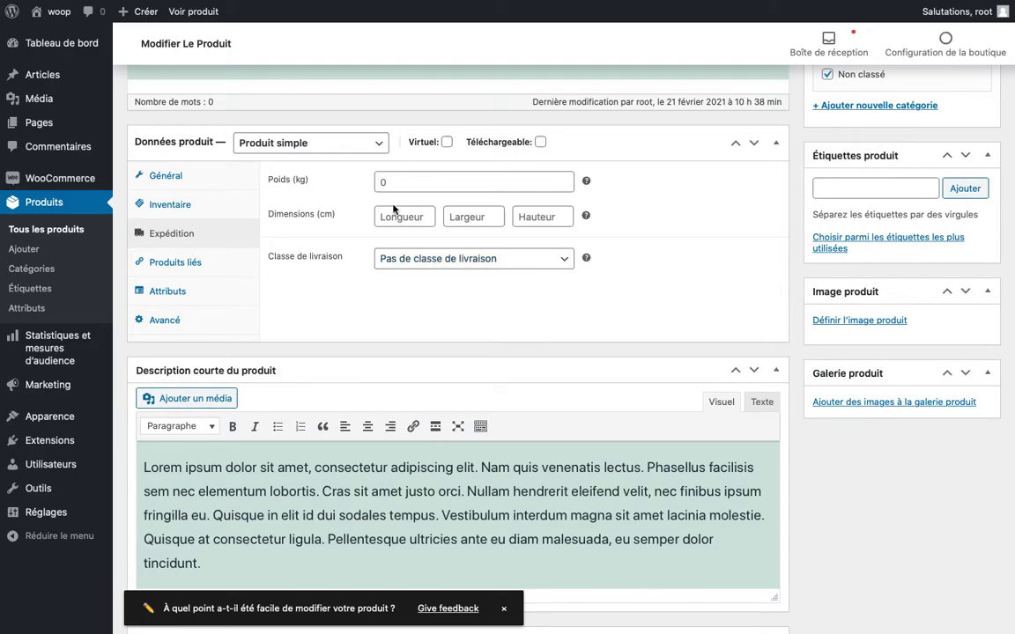
click(533, 260)
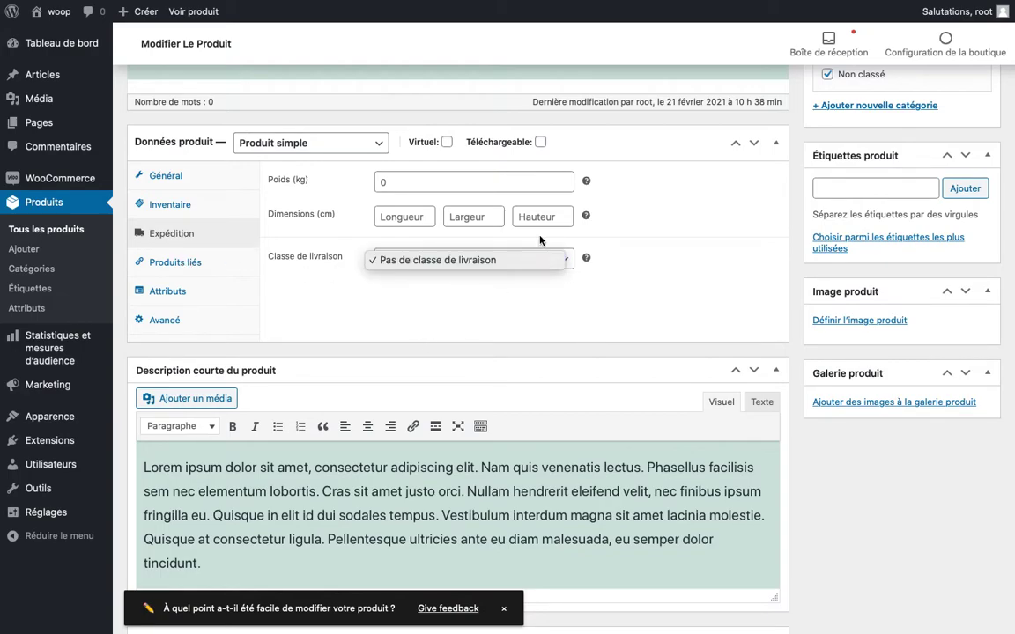
click(420, 304)
- Examine the product's linked products data (Produits liés), including the product search for Montée en gamme
click(190, 257)
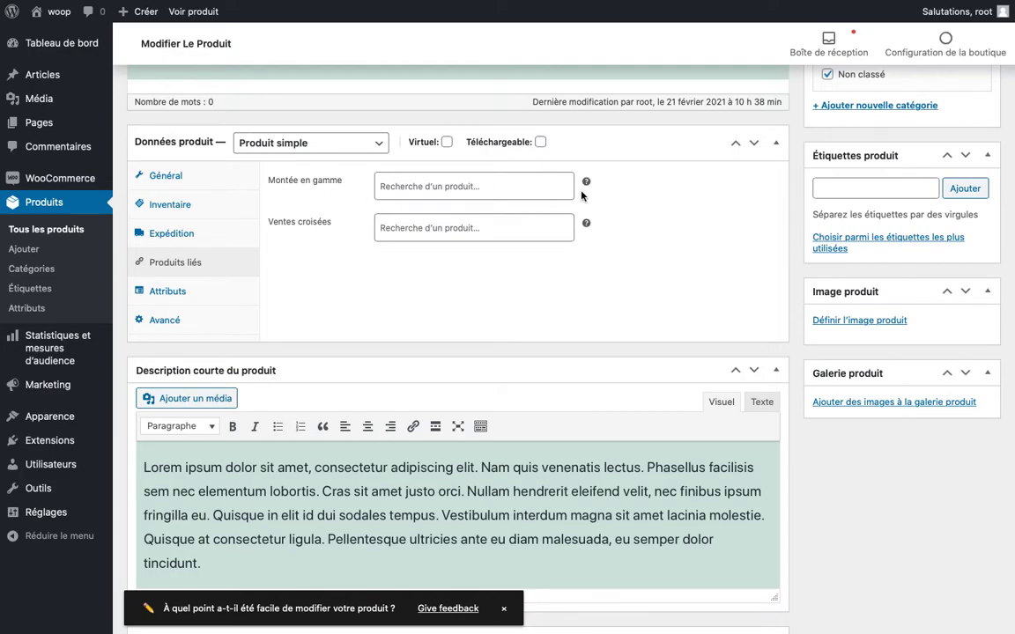
mouse_move(589, 182)
scroll(562, 196, up, 5)
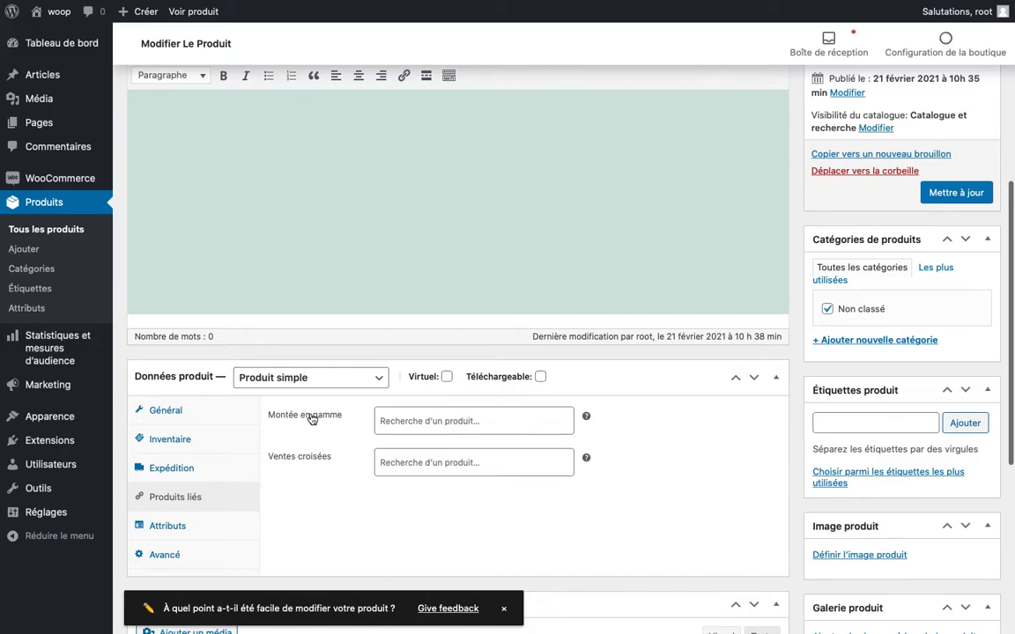
scroll(408, 203, up, 5)
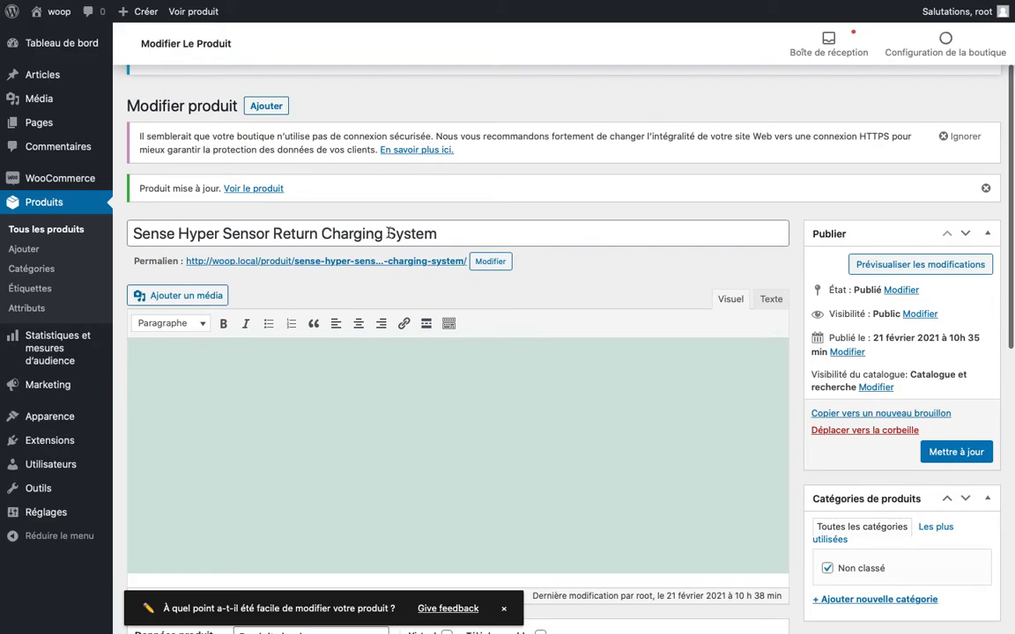
scroll(388, 233, down, 1)
scroll(389, 235, down, 3)
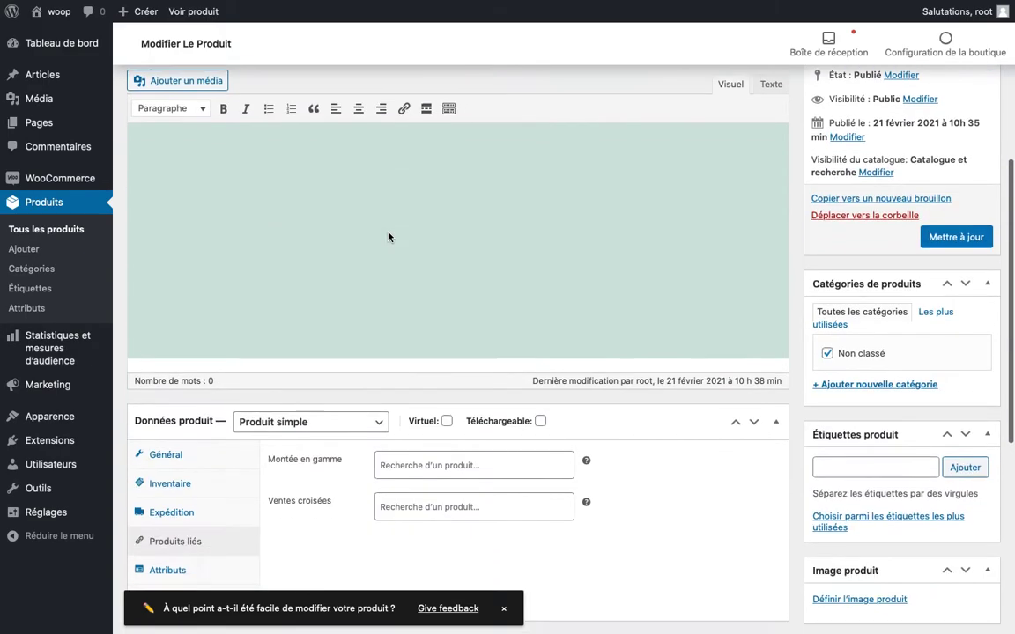
click(435, 463)
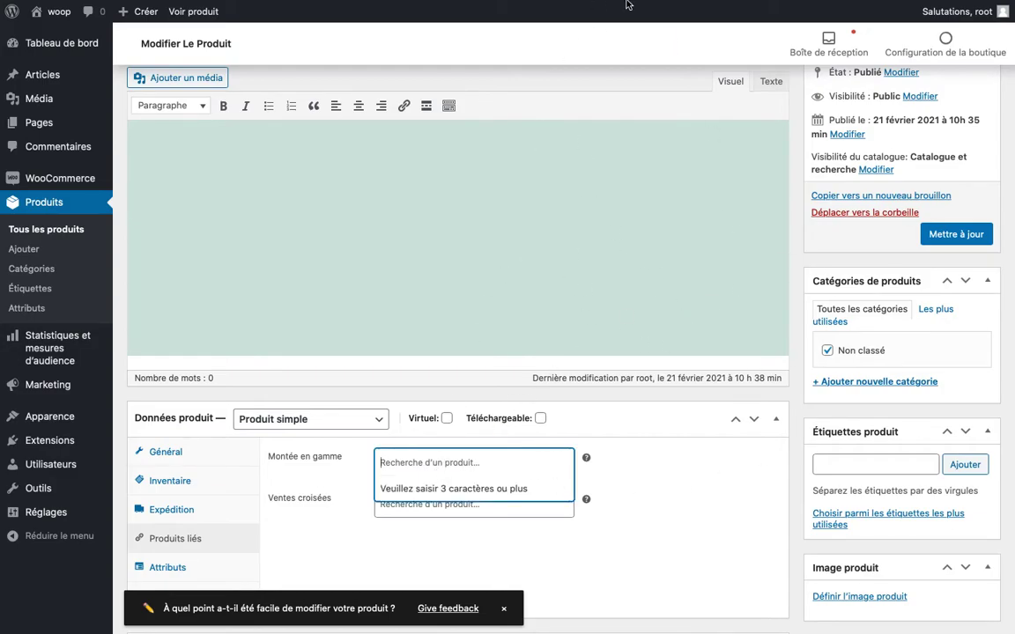
- Check the product's shop page down to its reviews to see where upsell products would be shown, and return to the product editor
click(272, 54)
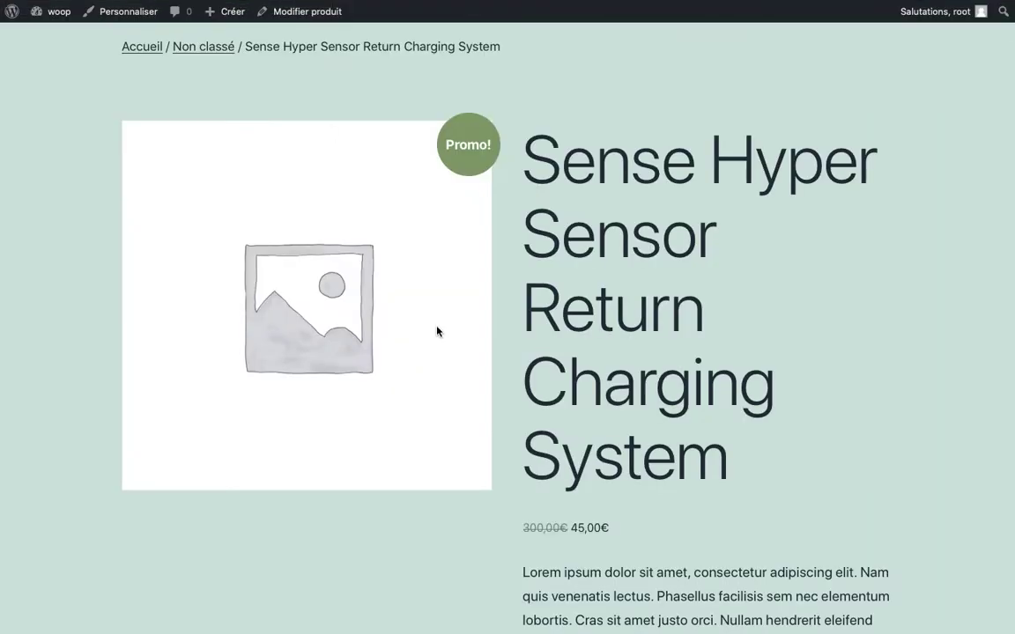
scroll(435, 330, down, 6)
scroll(436, 331, down, 7)
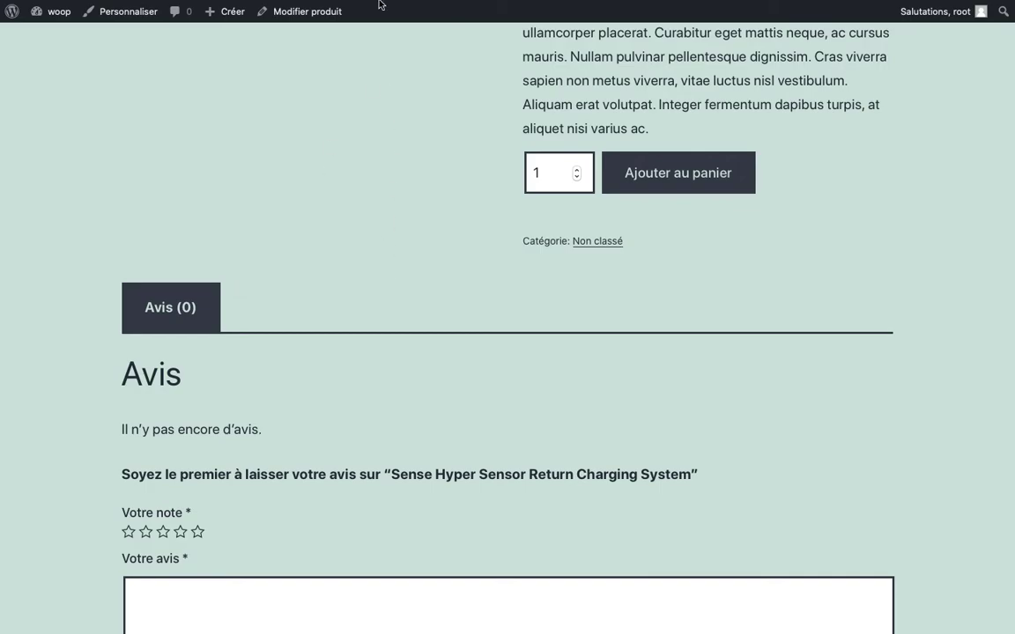
mouse_move(344, 4)
click(93, 49)
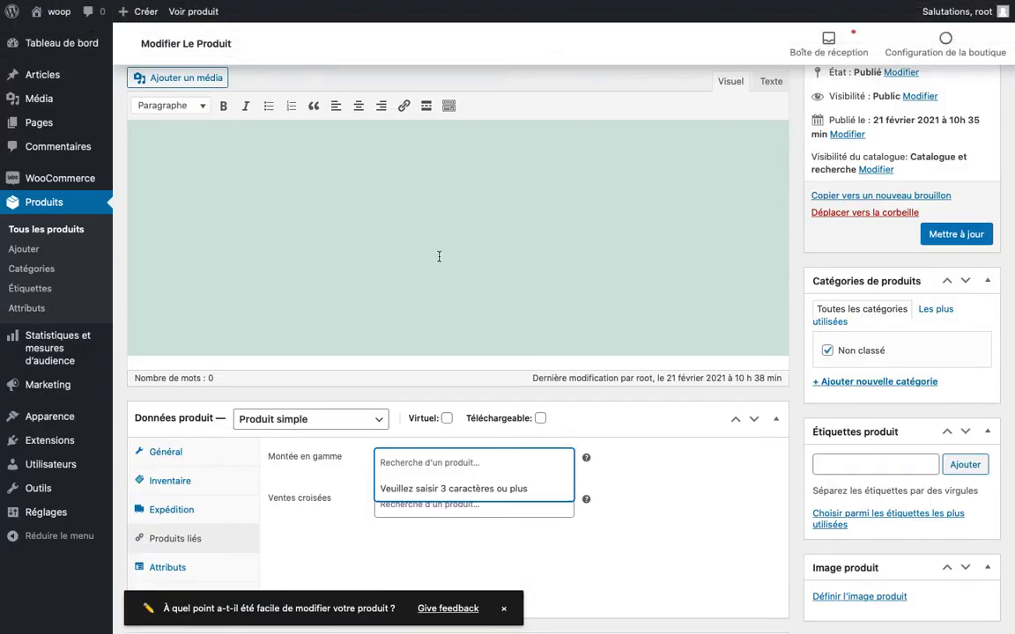
- Examine the Ventes croisées product search and compare it with the area around the cart button and reviews on the shop page
click(579, 495)
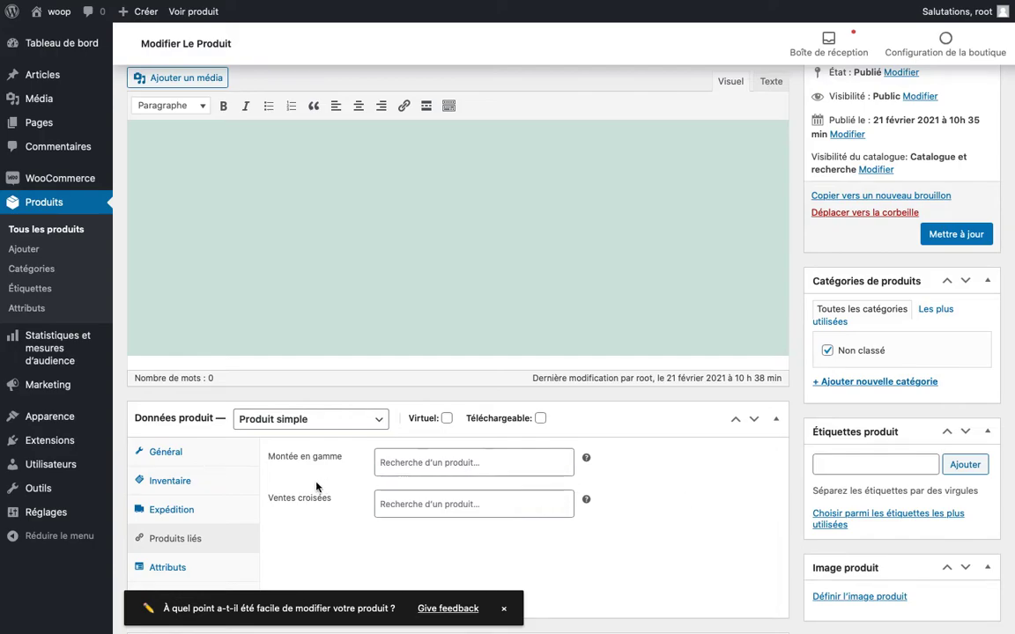
click(437, 509)
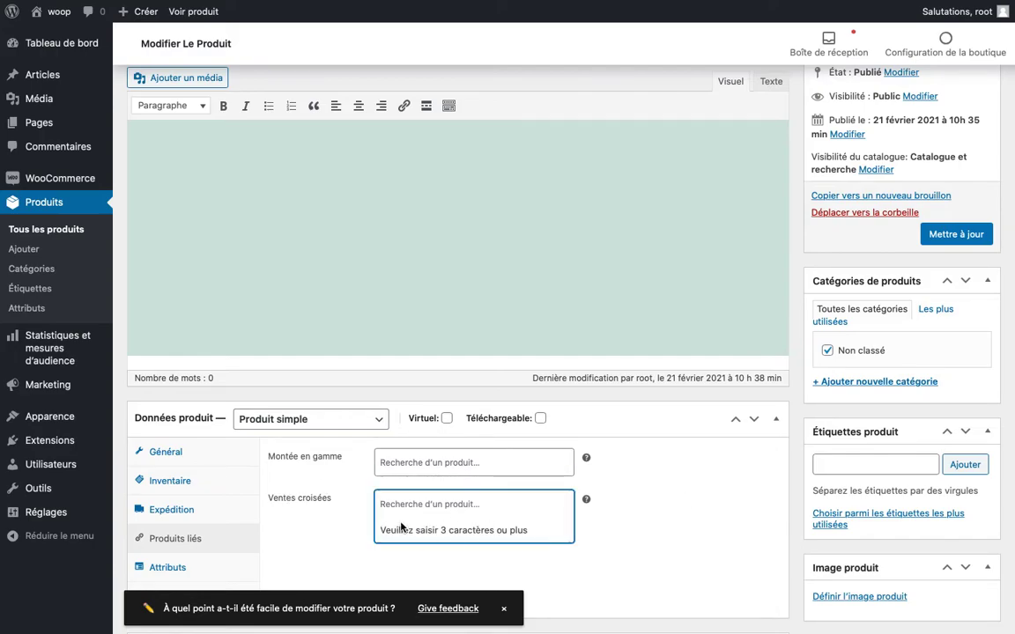
mouse_move(322, 3)
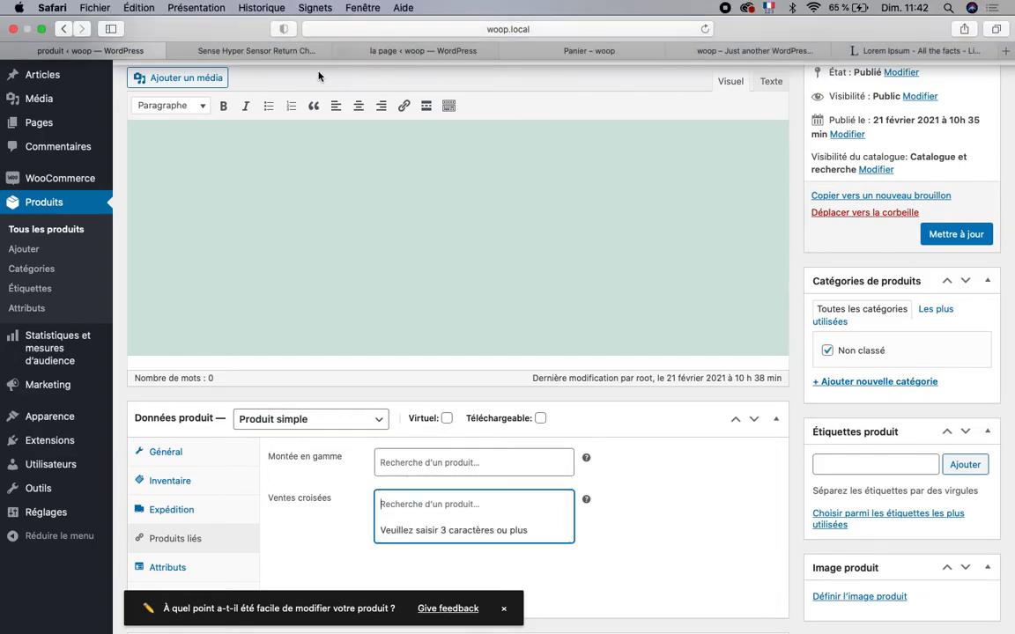
click(265, 51)
scroll(373, 158, up, 5)
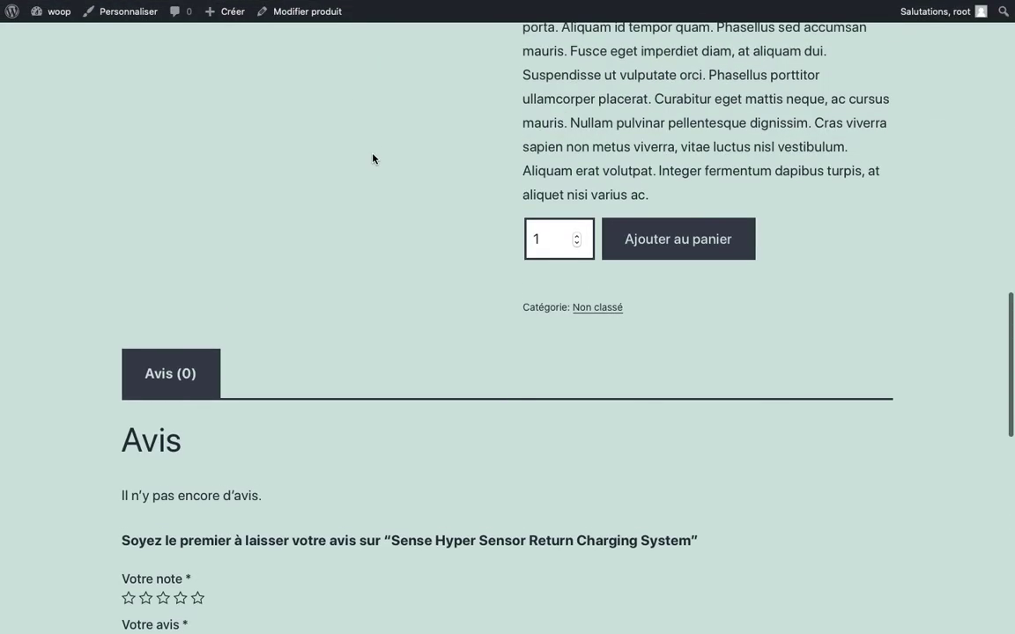
scroll(373, 159, up, 2)
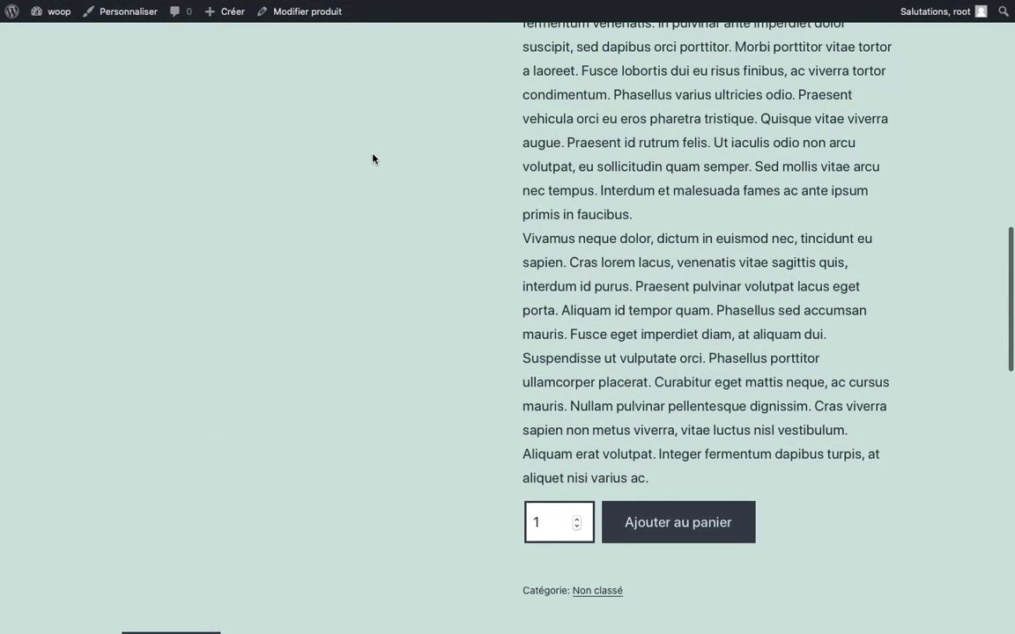
scroll(373, 159, down, 3)
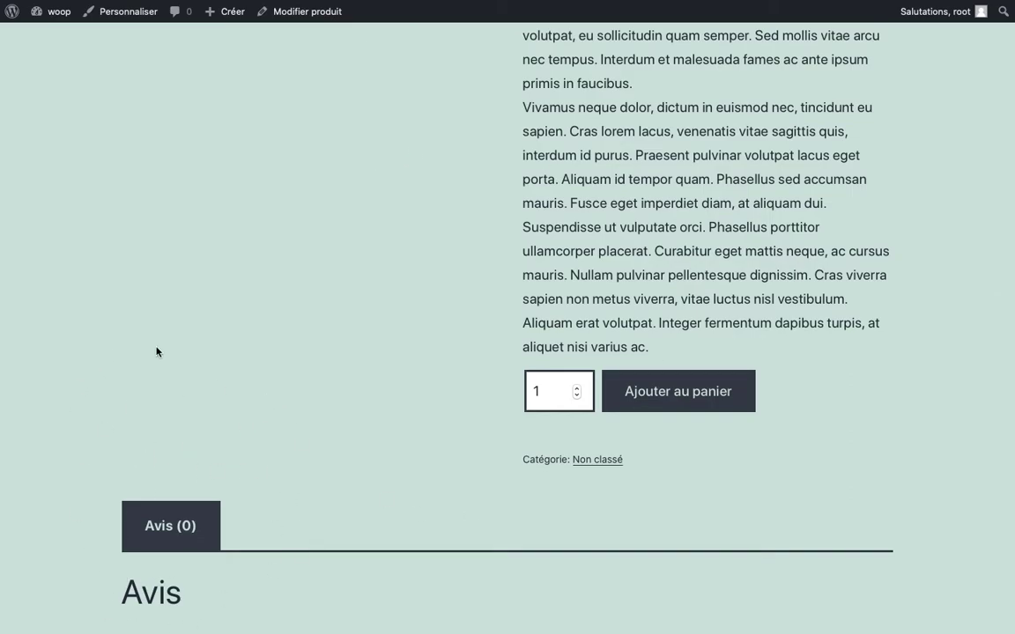
scroll(149, 431, down, 4)
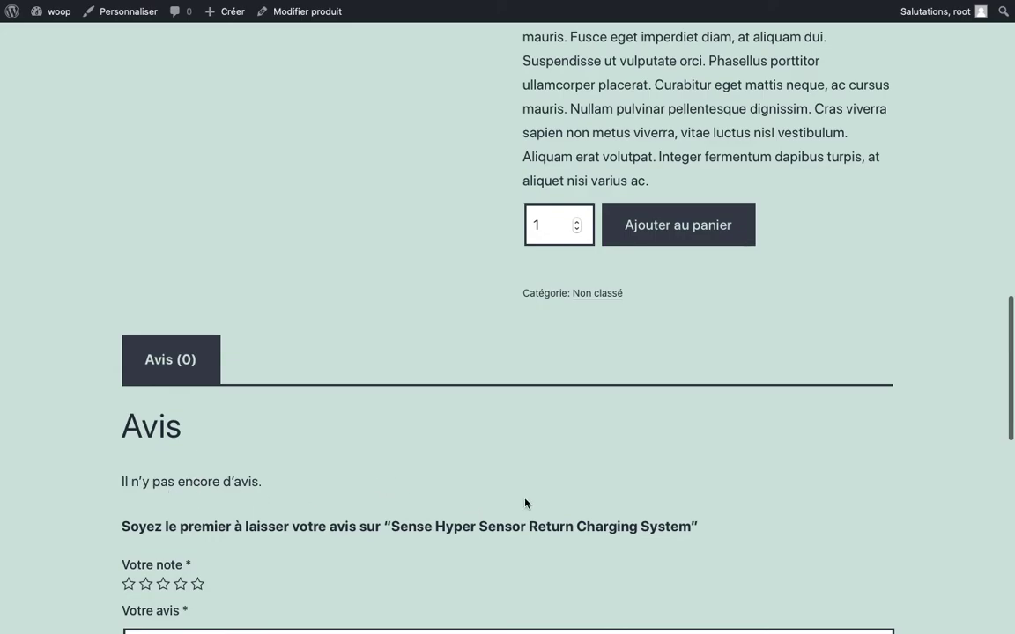
mouse_move(394, 5)
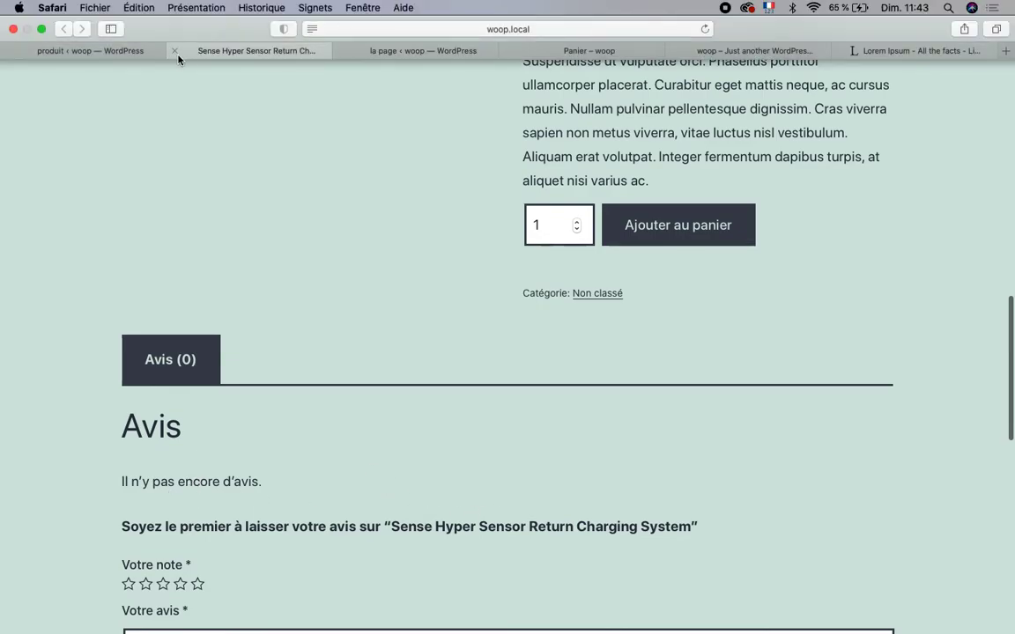
click(108, 49)
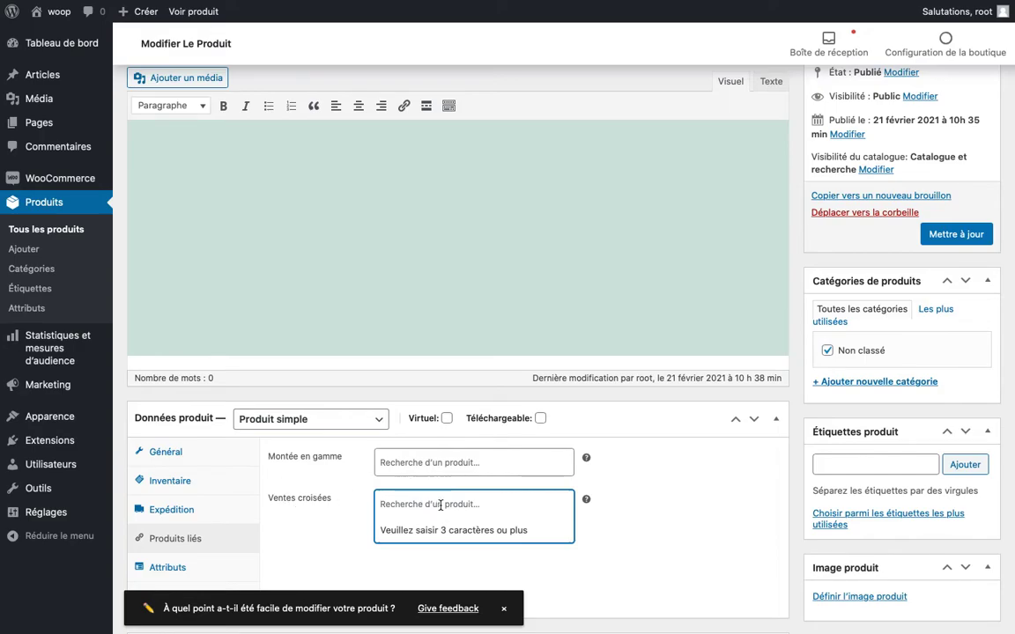
text(se)
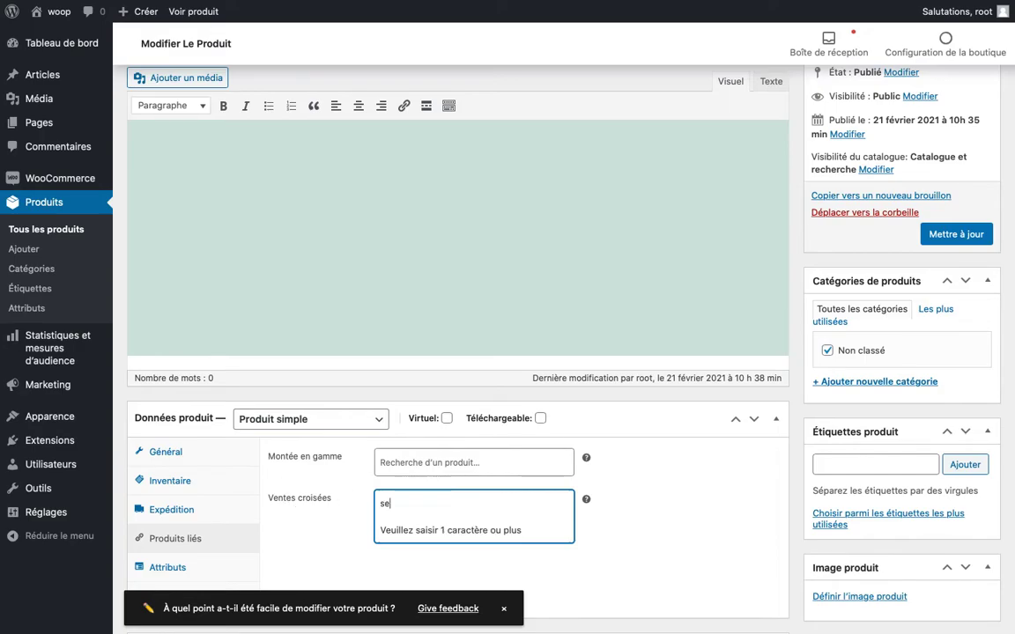
key(BackSpace)
key(BackSpace)
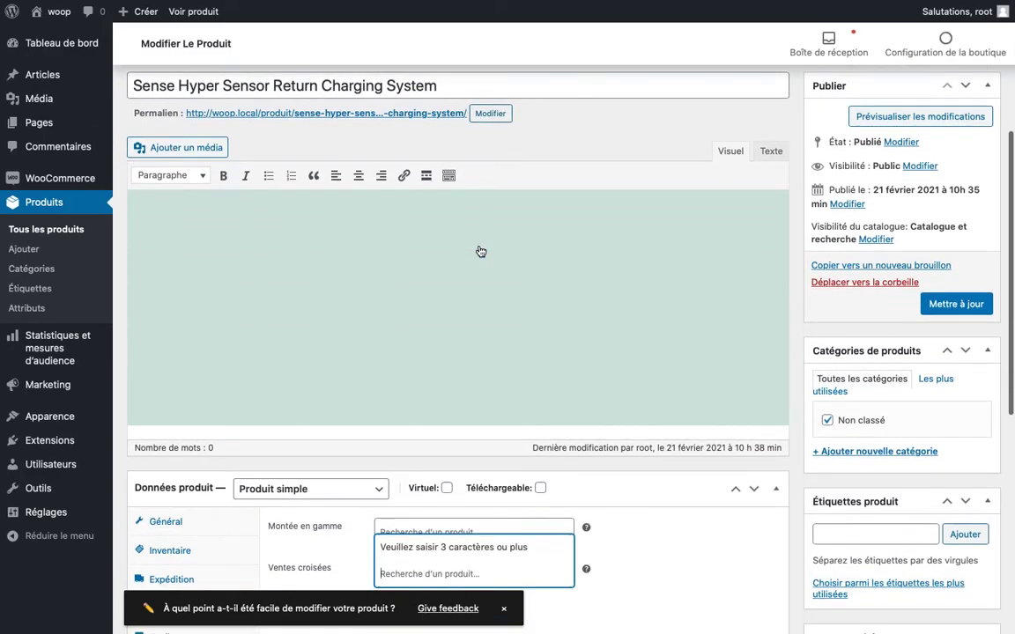
scroll(479, 251, down, 2)
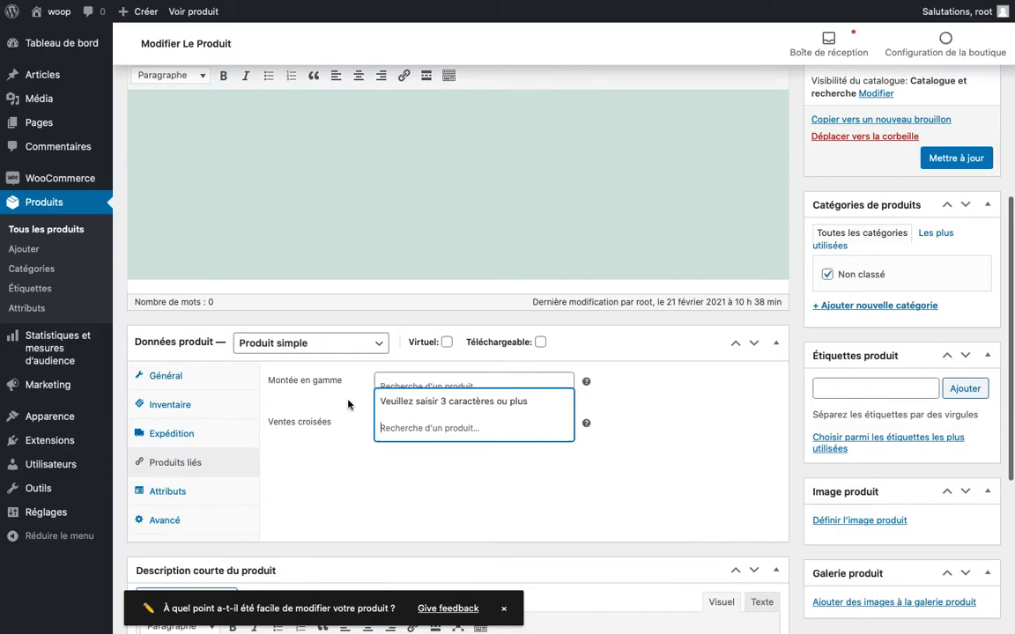
click(424, 424)
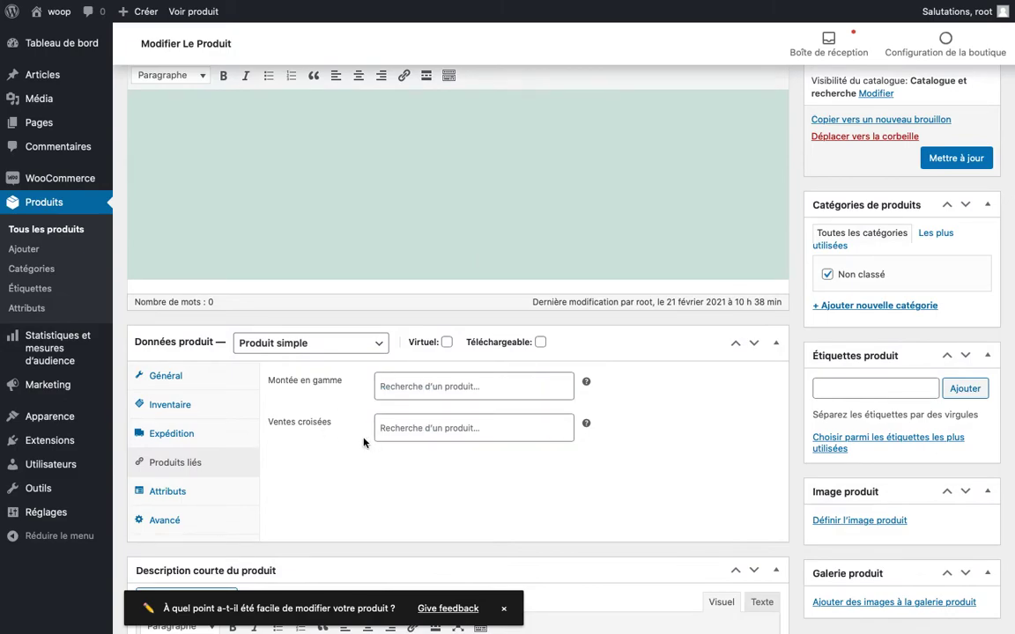
click(390, 434)
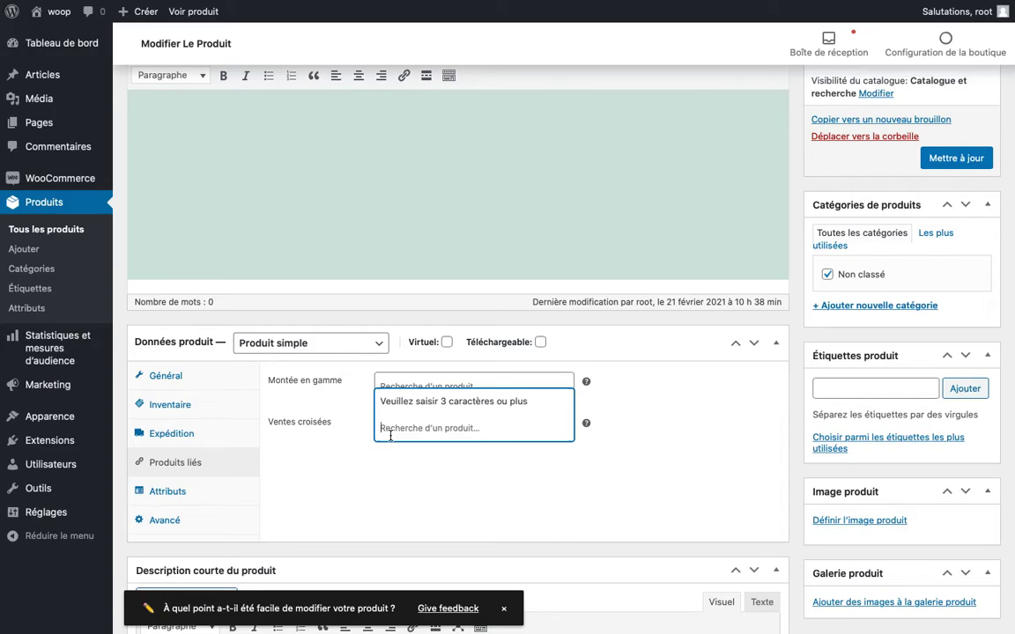
scroll(390, 435, down, 1)
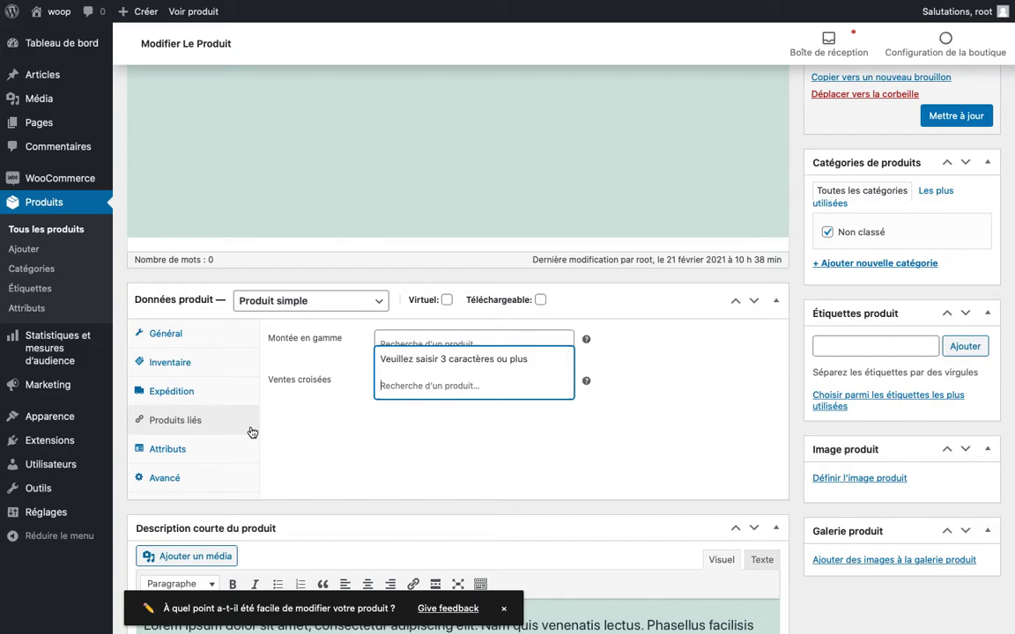
- Update the published product to save its inventory changes
click(193, 453)
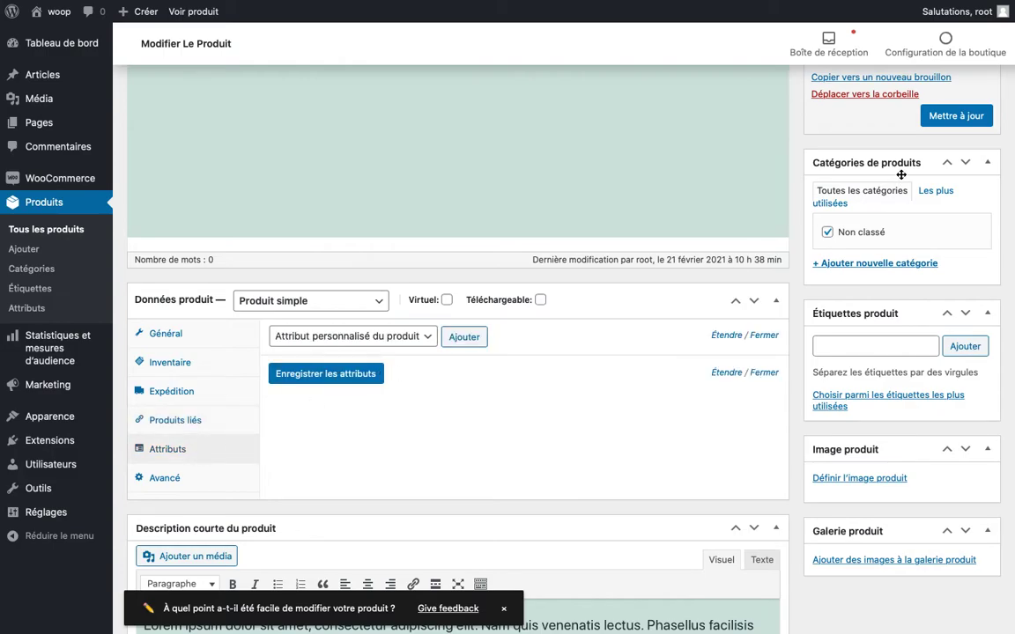
click(959, 120)
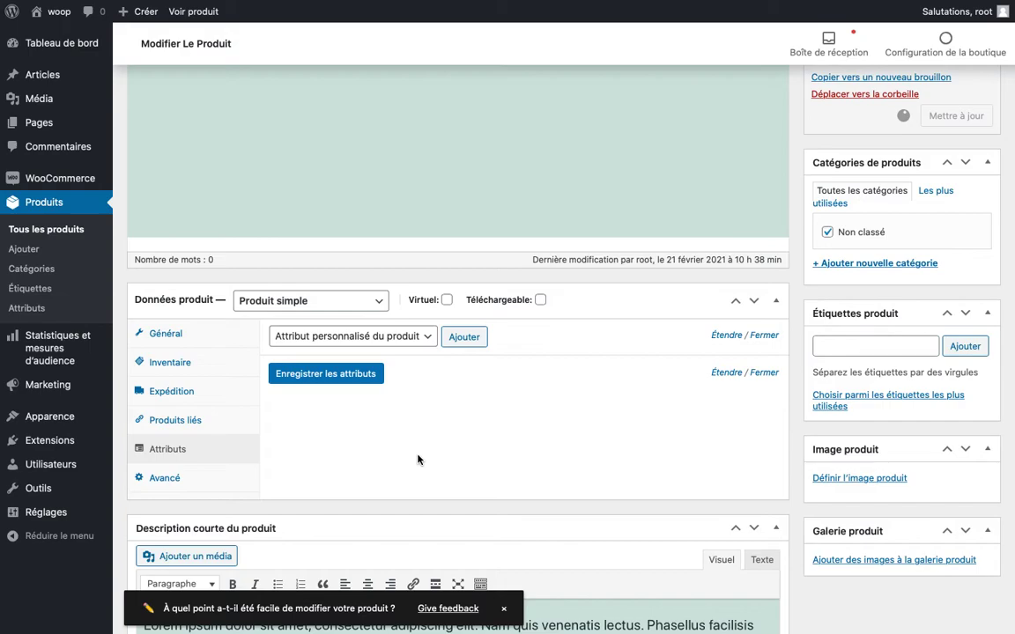
scroll(419, 459, down, 10)
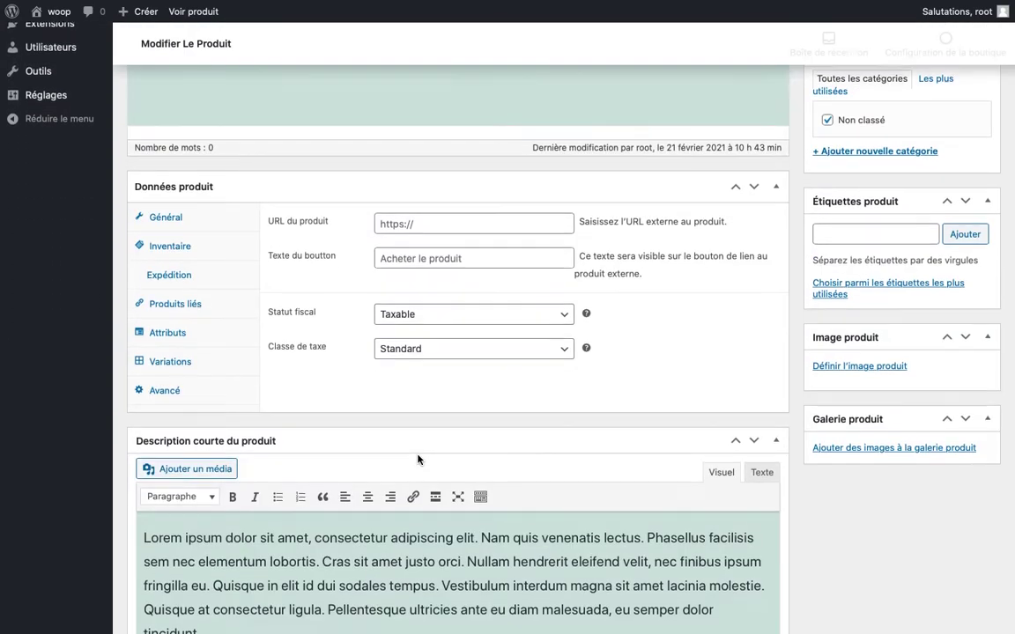
scroll(418, 459, down, 5)
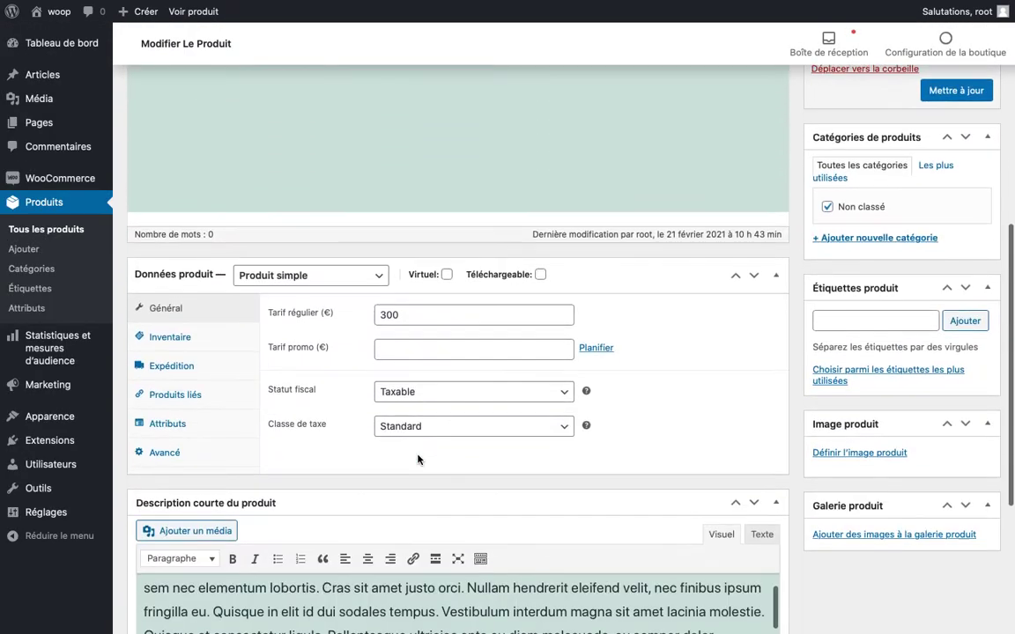
scroll(418, 459, down, 1)
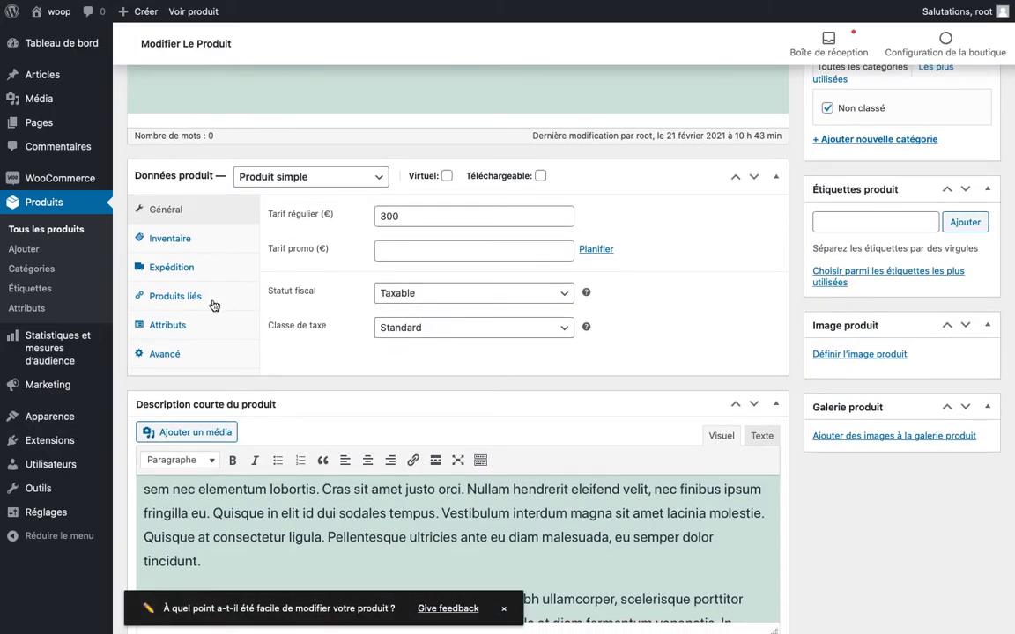
- Add a custom attribute named "Matière" in the product's attribute data
click(197, 327)
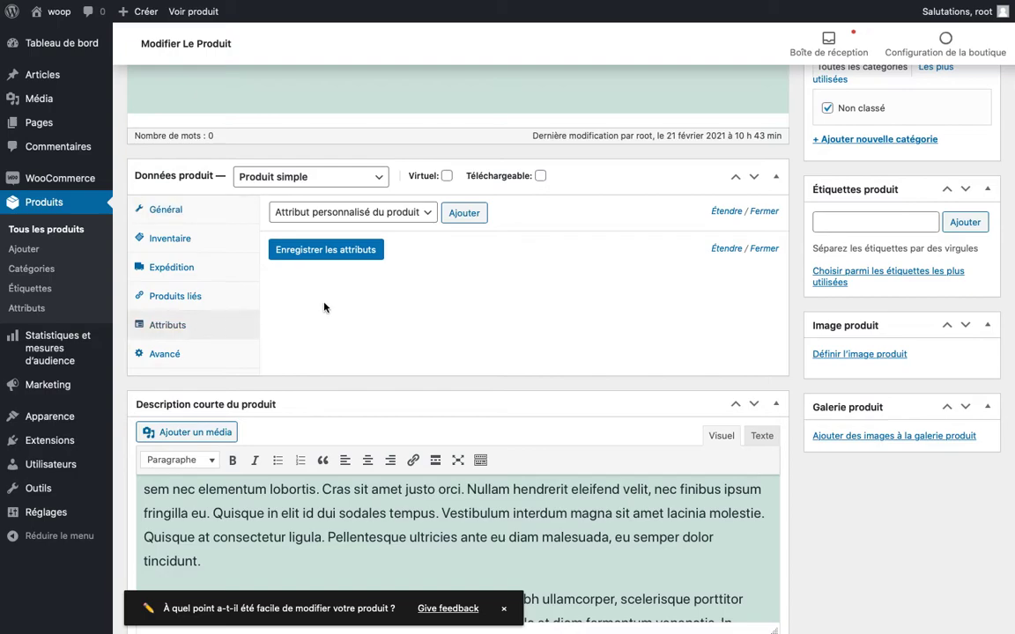
click(370, 213)
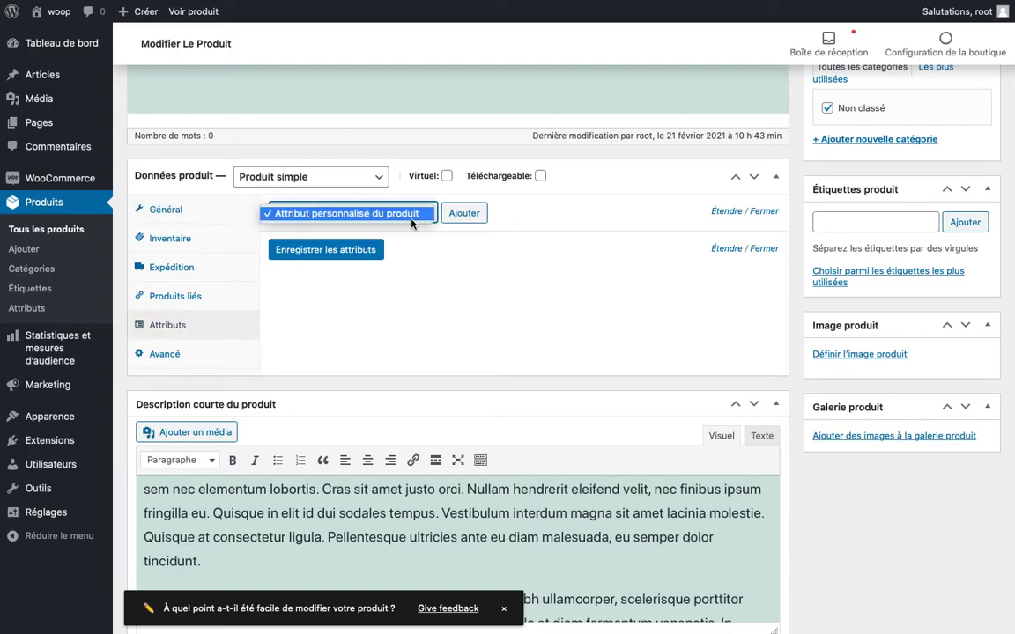
click(462, 256)
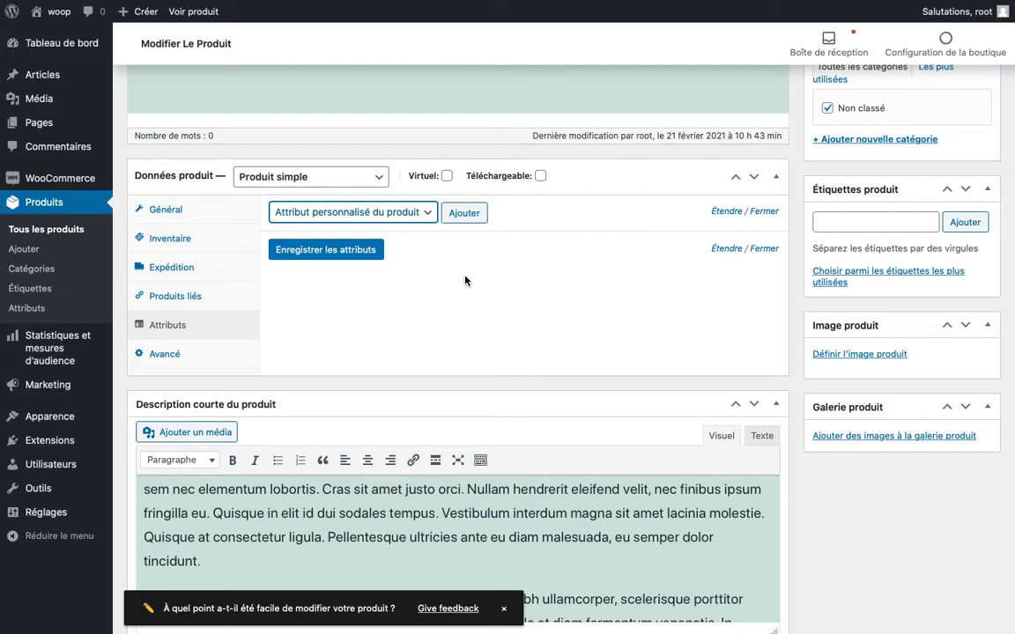
click(465, 212)
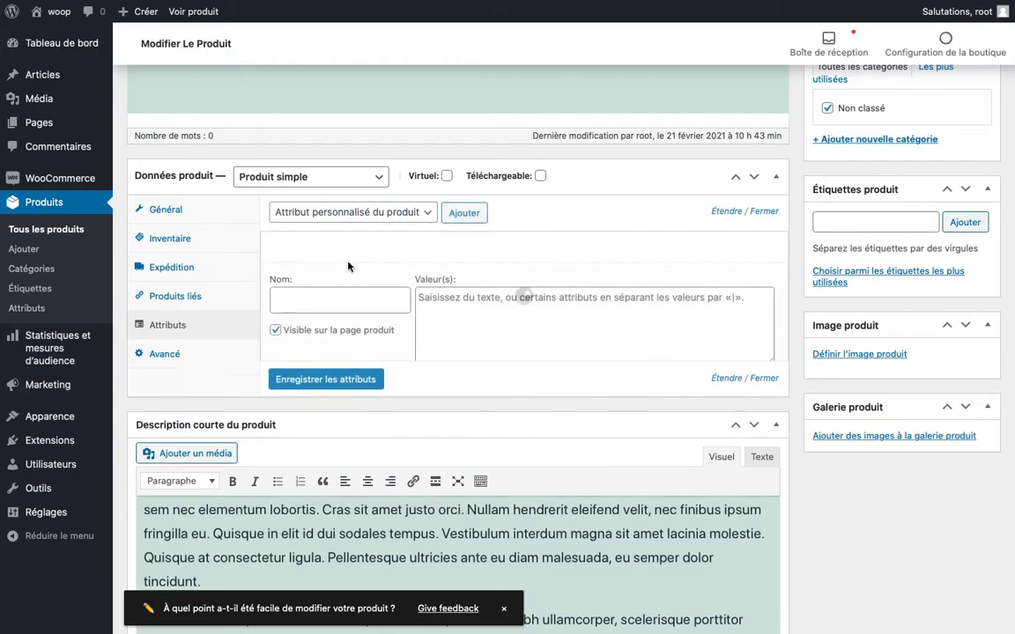
click(342, 302)
text(Matière)
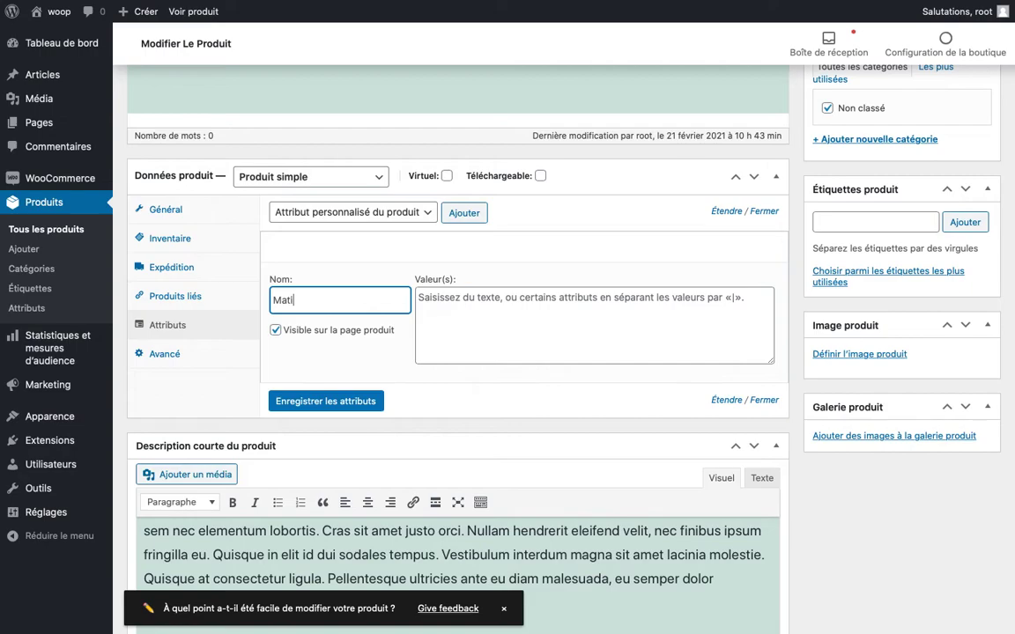
- Set the Matière attribute's value to "Cuir hyper fin de nubuck de vachette du mont Fuji" and save the attributes
click(479, 319)
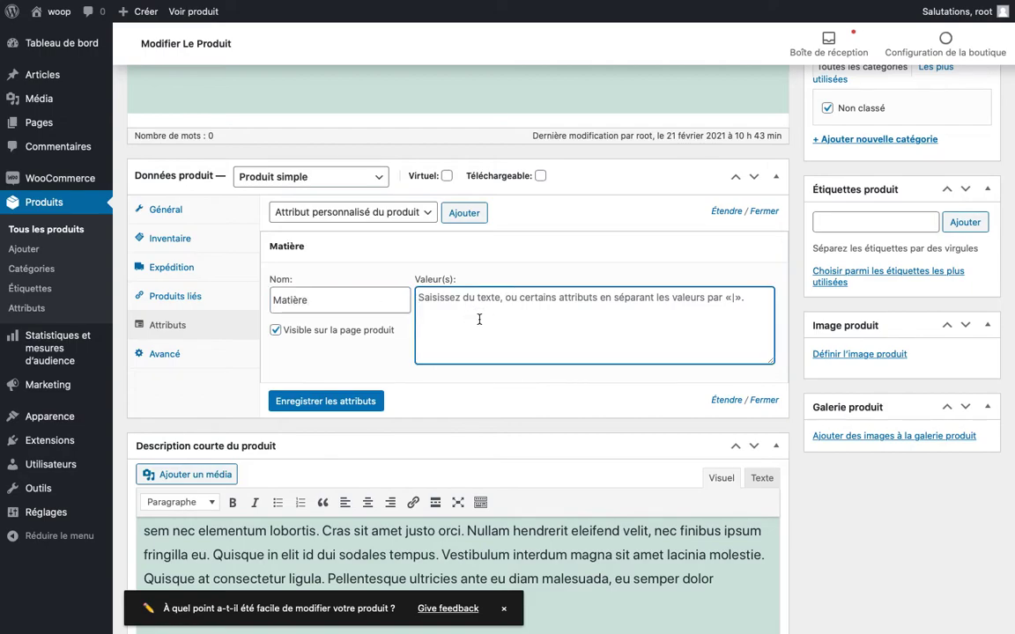
text(Cuir hyper)
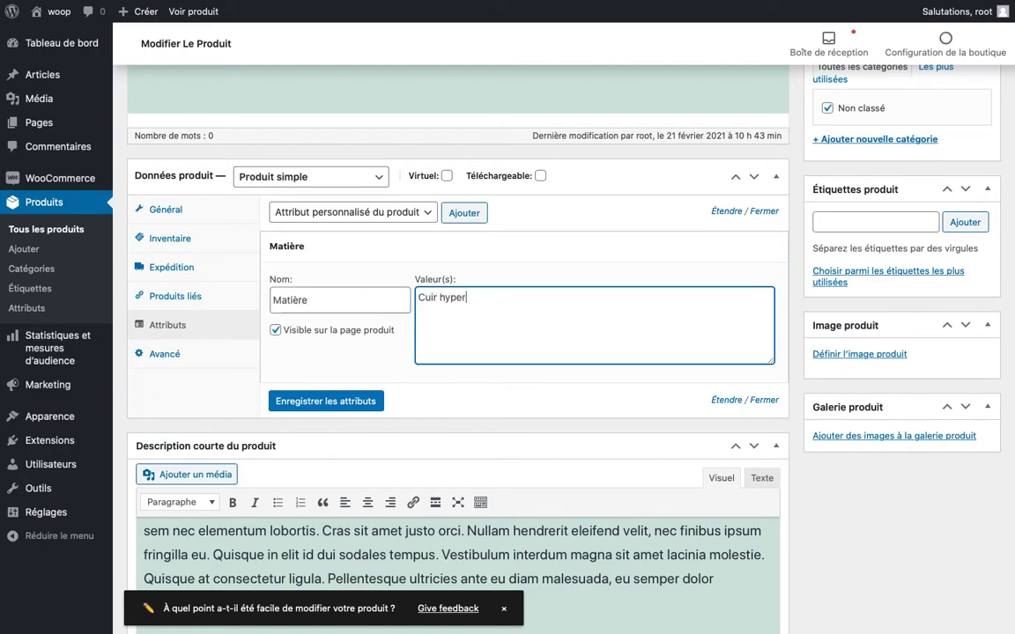
text( fin de nubuck de vachette du mon)
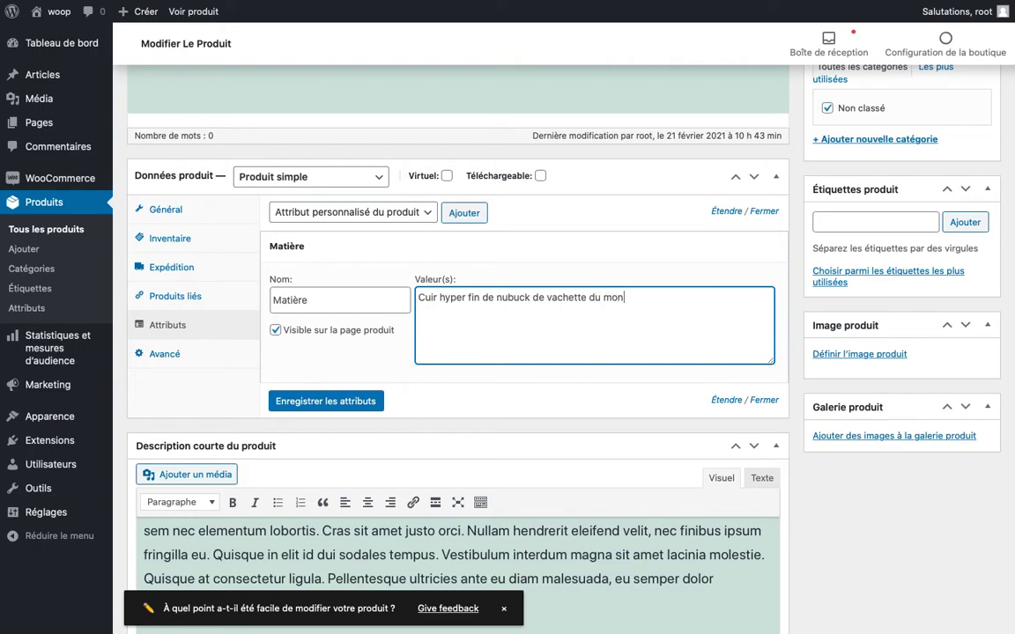
text(Fuji)
click(353, 402)
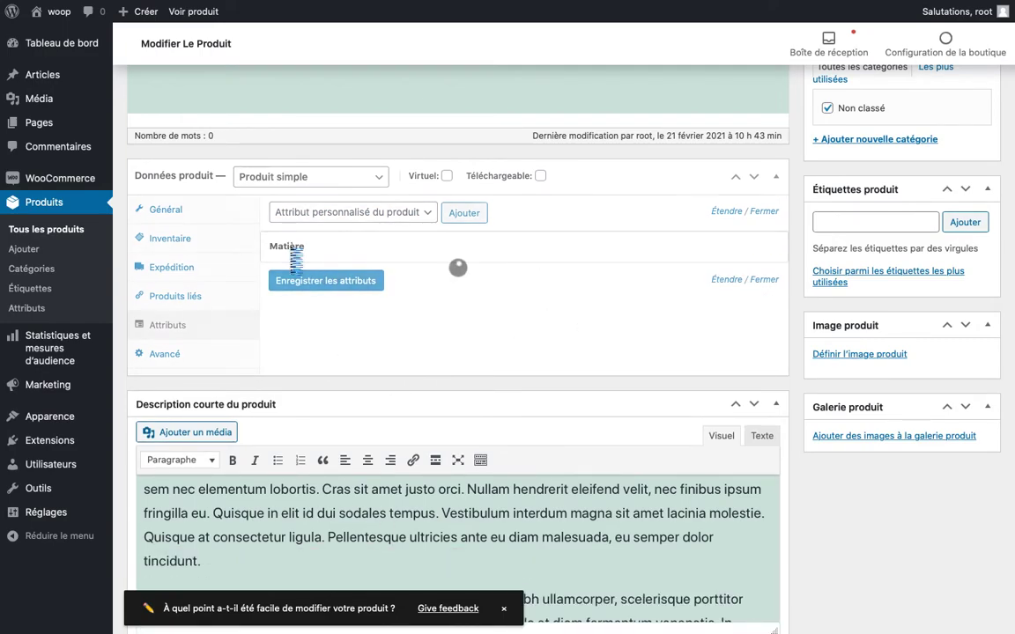
click(384, 251)
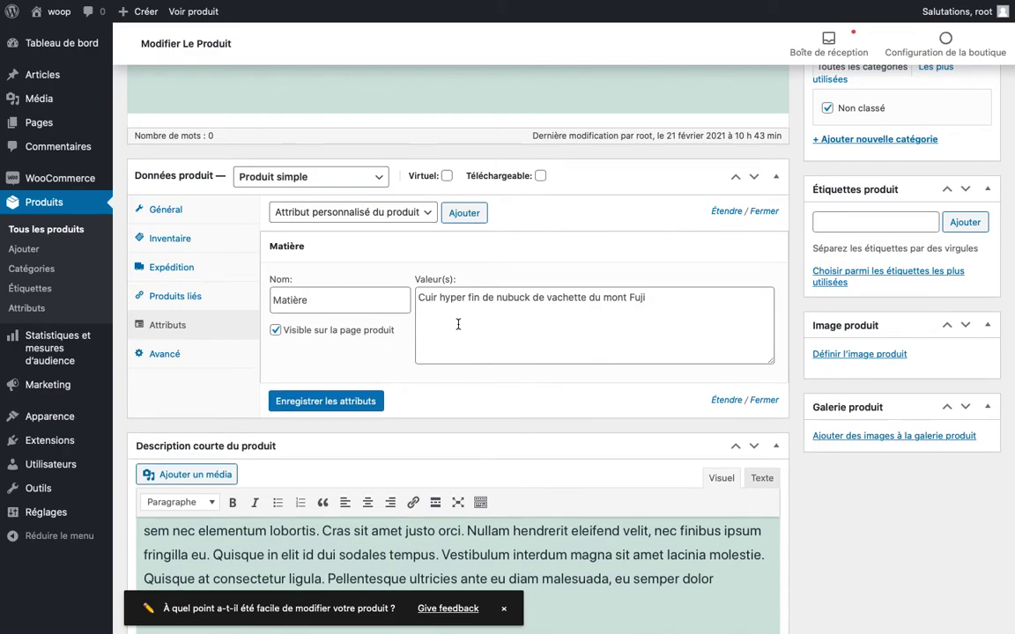
scroll(459, 325, up, 3)
scroll(458, 324, down, 1)
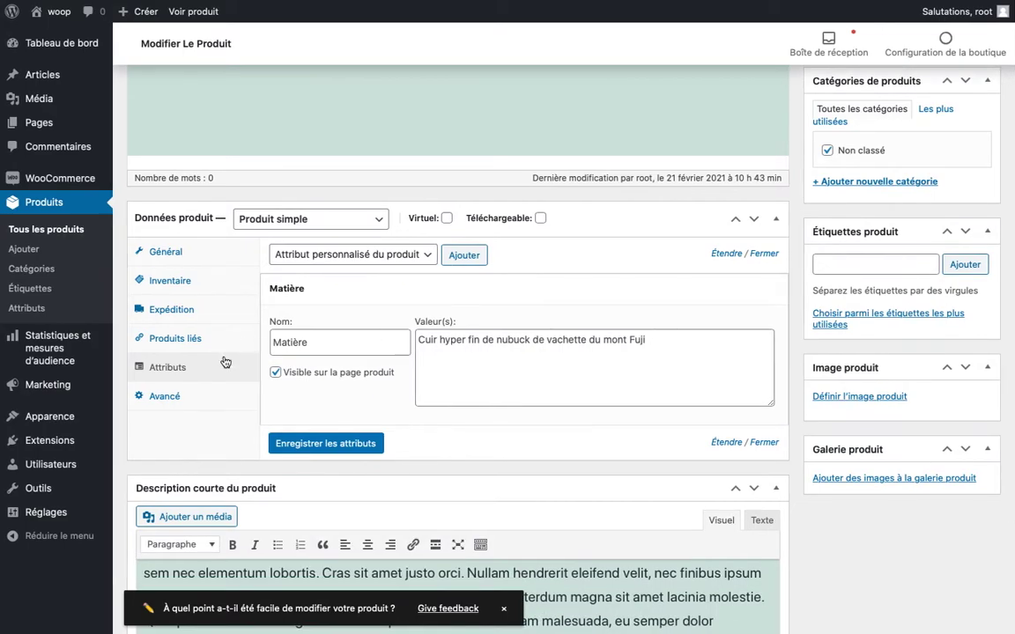
- Disable customer reviews (Activer les avis) in the product's advanced data and update the product
click(199, 394)
click(424, 268)
mouse_move(585, 257)
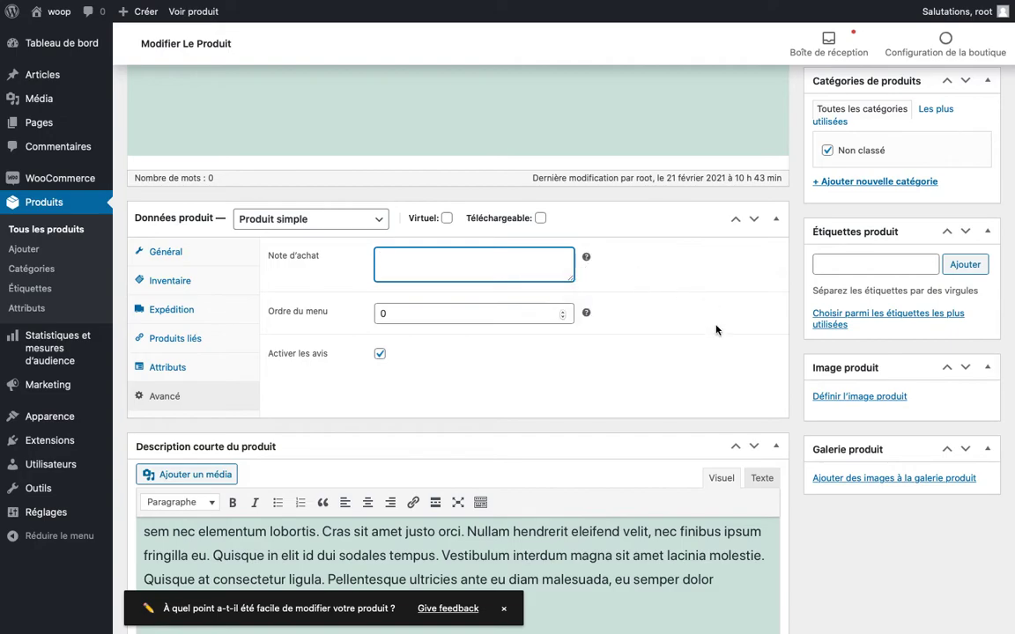
click(381, 354)
scroll(382, 356, down, 5)
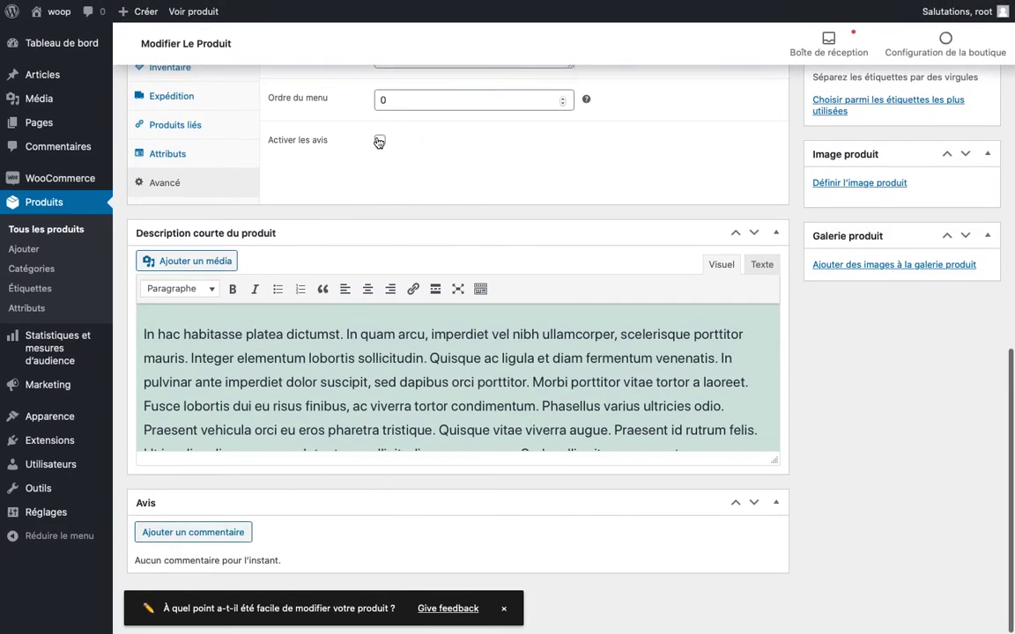
scroll(535, 210, up, 10)
click(934, 246)
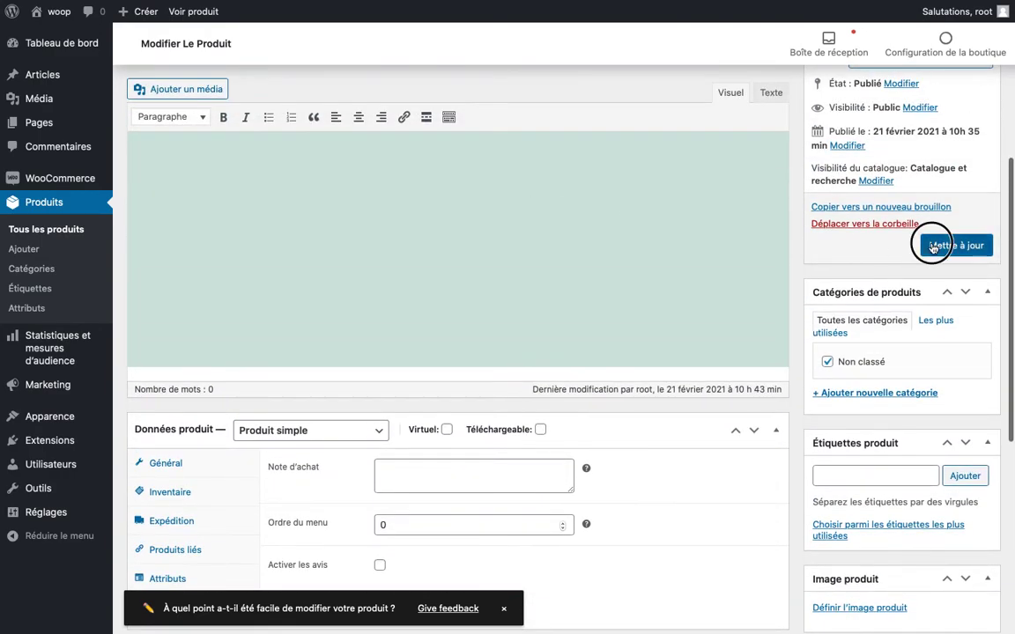
scroll(258, 525, down, 1)
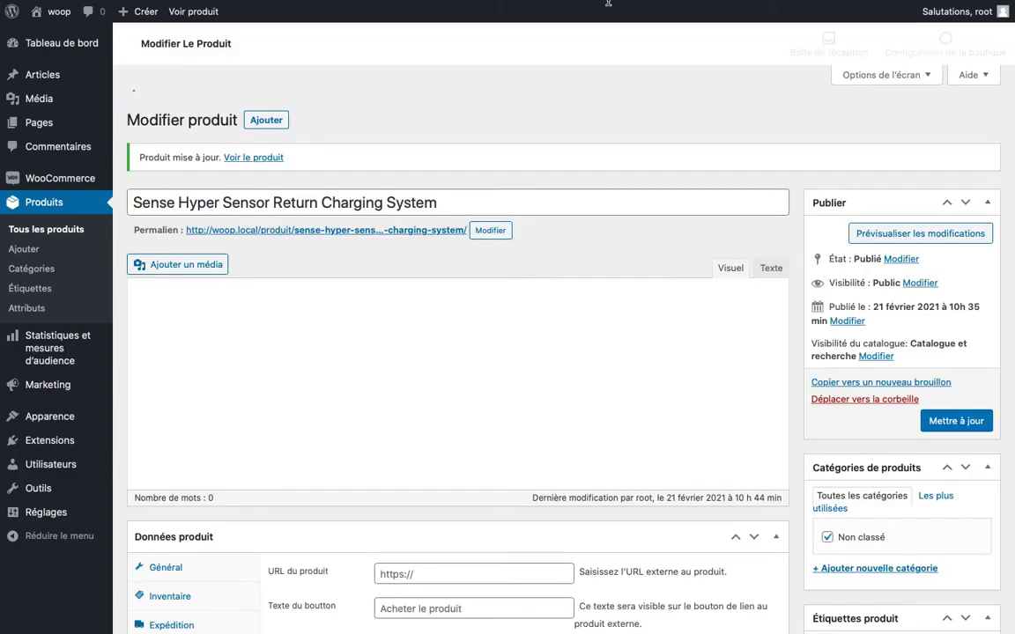
- Reload the product's shop page and examine its stock, SKU, additional information and the area where reviews were shown
mouse_move(607, 4)
click(255, 49)
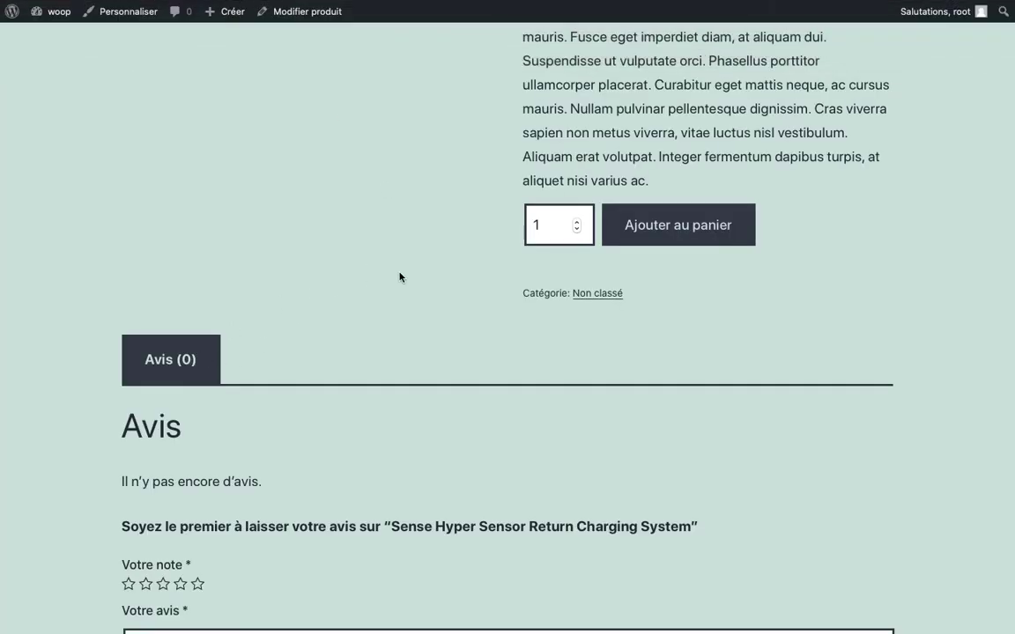
key(super+r)
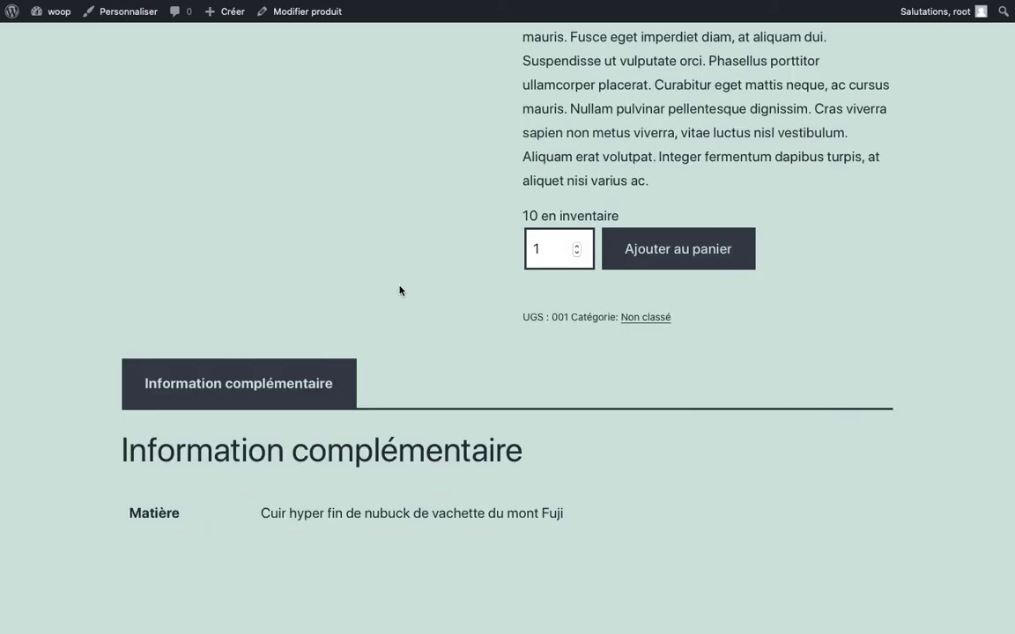
scroll(292, 405, down, 5)
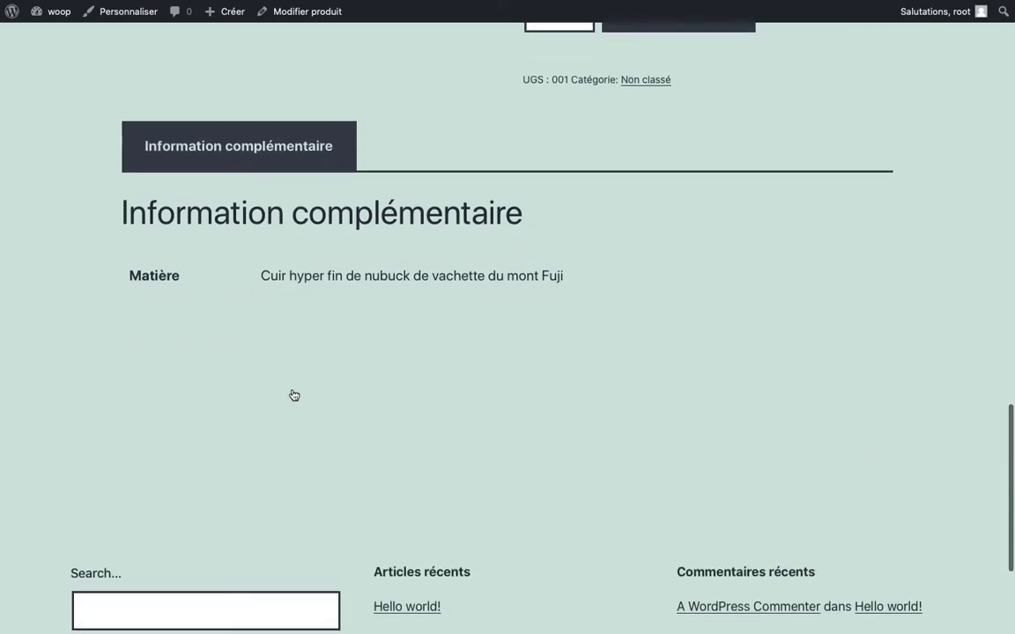
scroll(119, 459, down, 3)
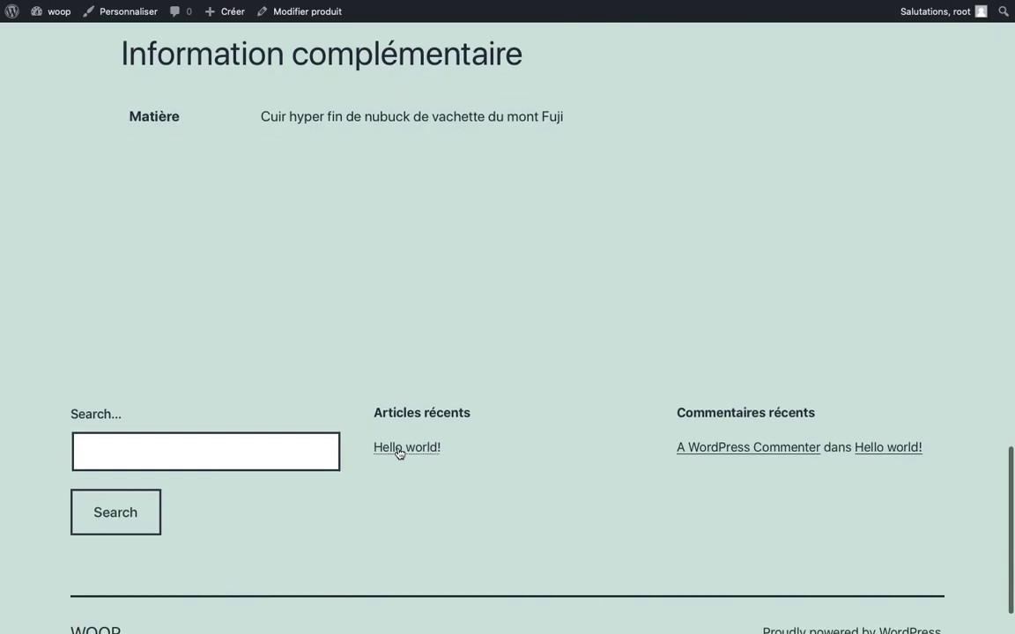
scroll(550, 369, down, 2)
scroll(549, 369, up, 4)
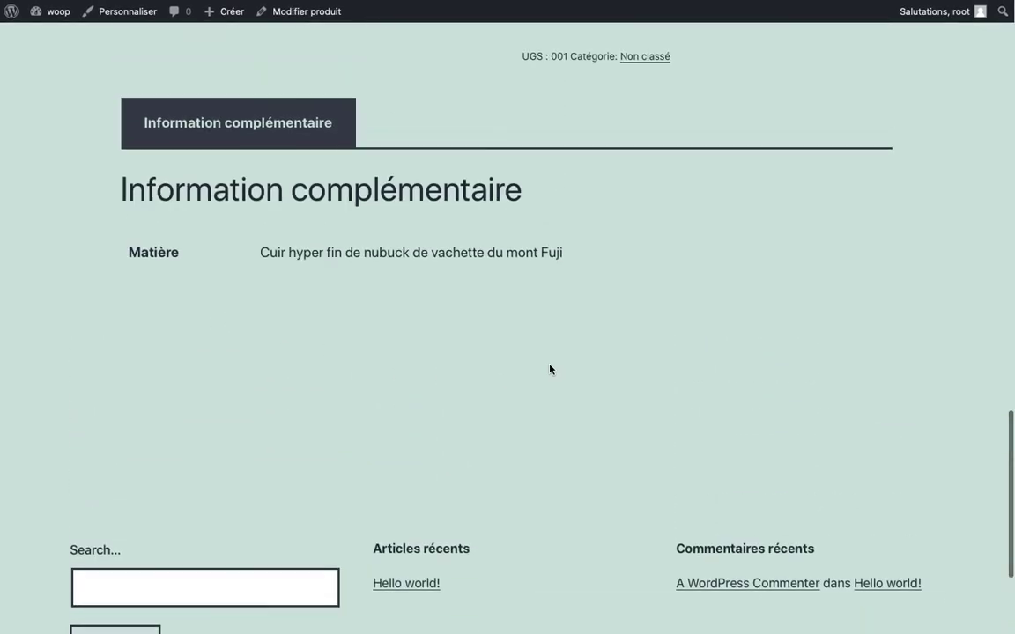
scroll(550, 369, up, 3)
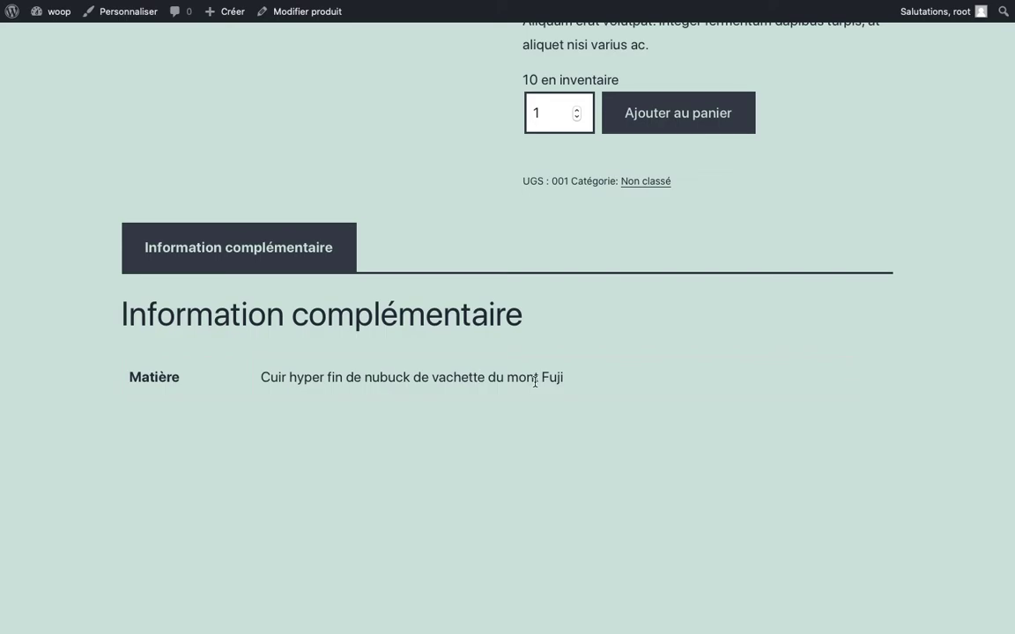
scroll(535, 381, up, 5)
scroll(535, 385, down, 10)
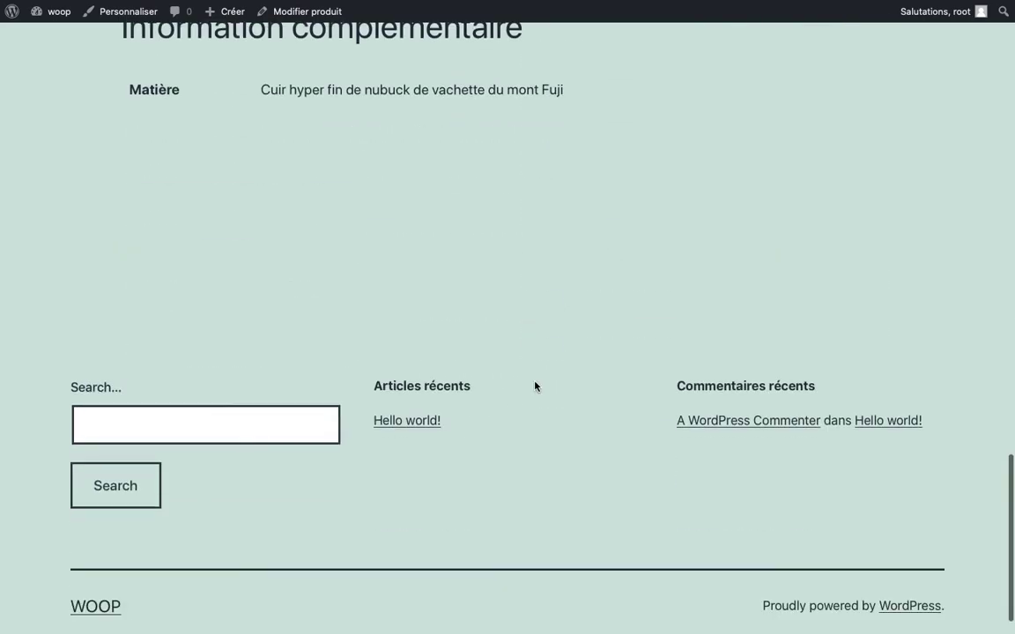
scroll(477, 381, up, 7)
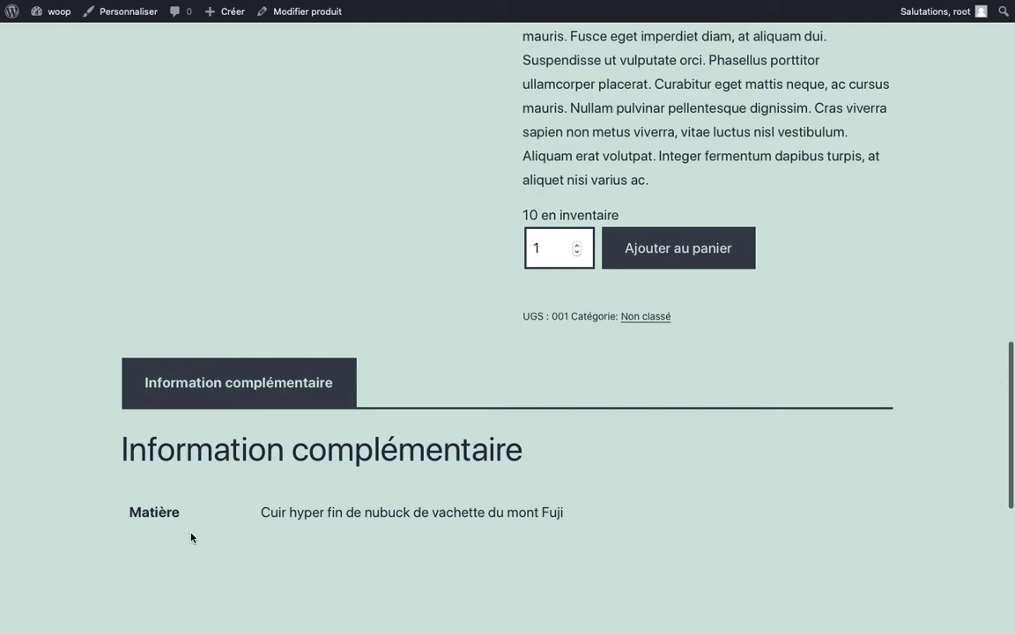
- Return to the product editor, add a custom attribute "Couleur" with the value "Noir & blanc", and save the attributes
mouse_move(475, 5)
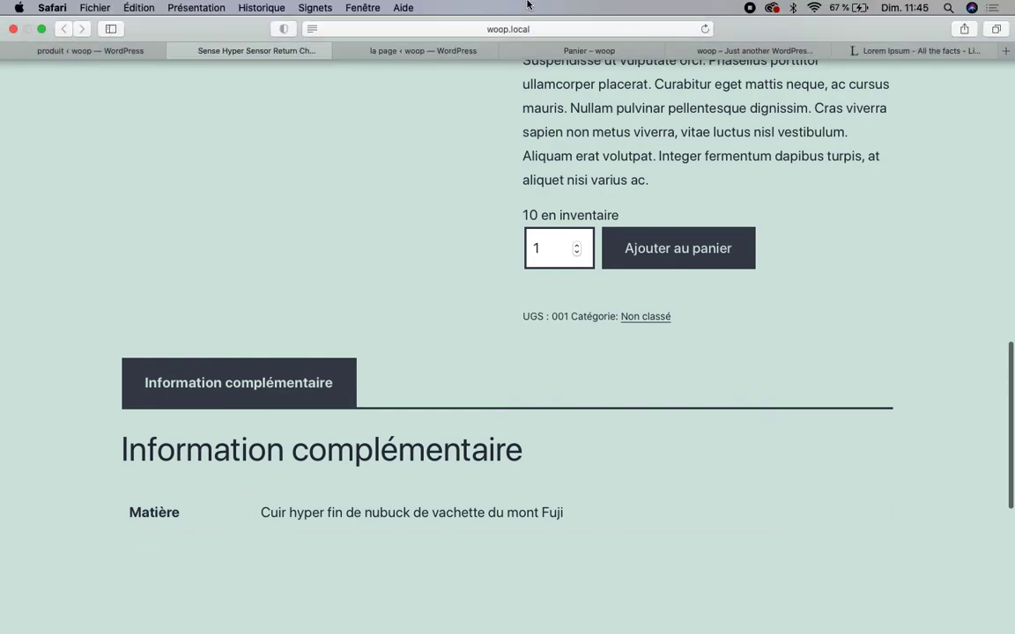
click(109, 55)
scroll(274, 500, down, 10)
click(201, 263)
click(461, 153)
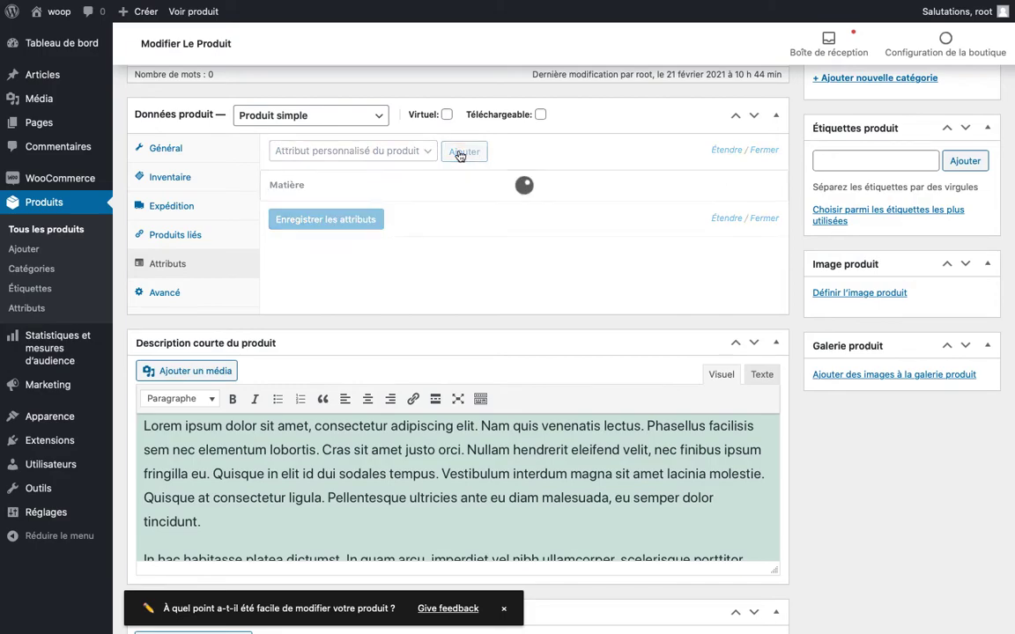
click(320, 268)
text(Couleur)
click(458, 278)
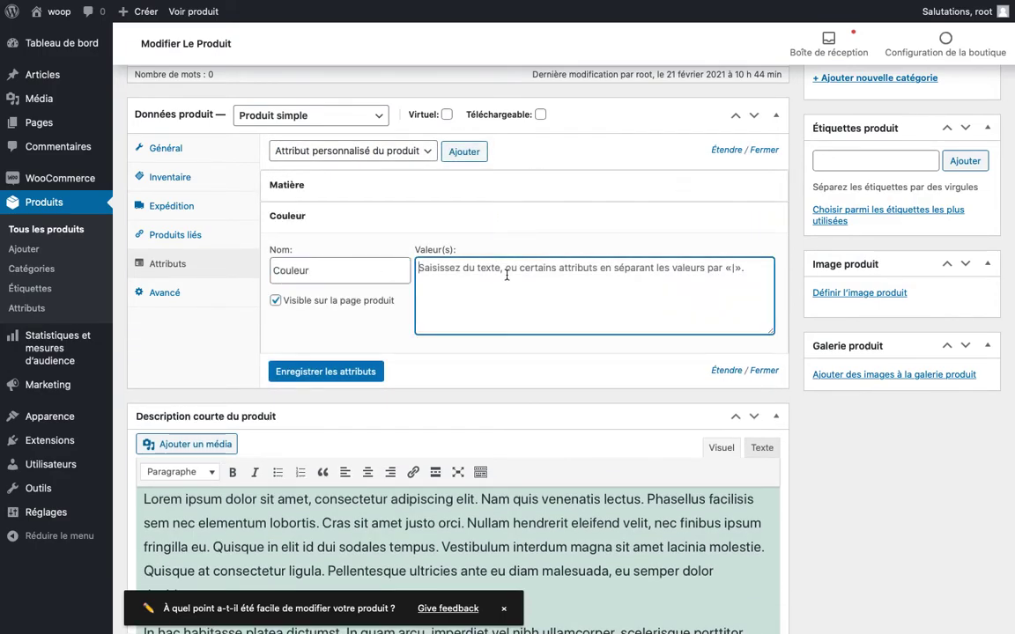
text(Noir & blanc)
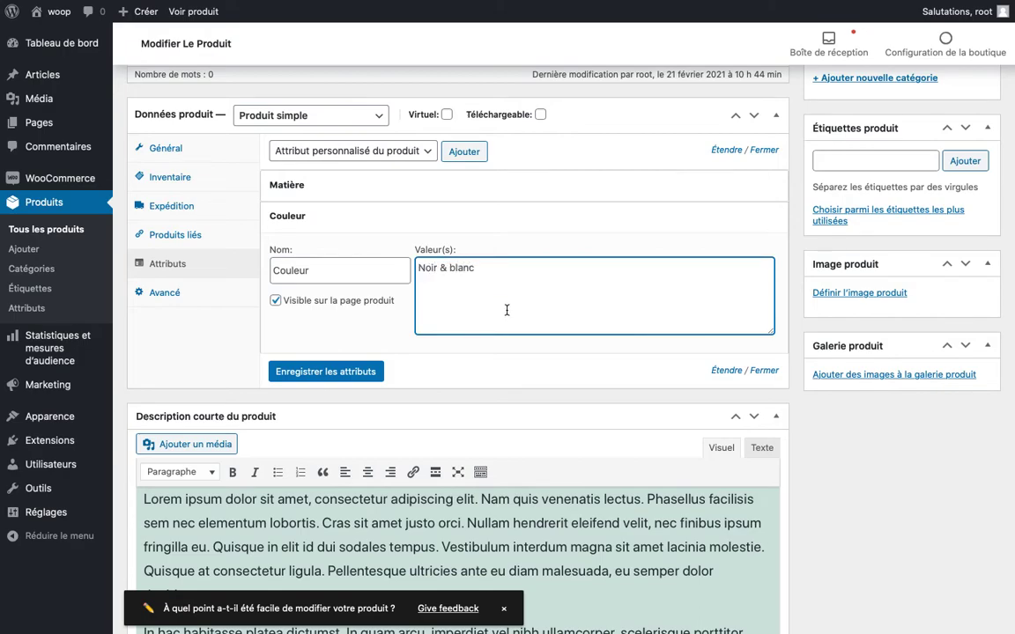
click(326, 371)
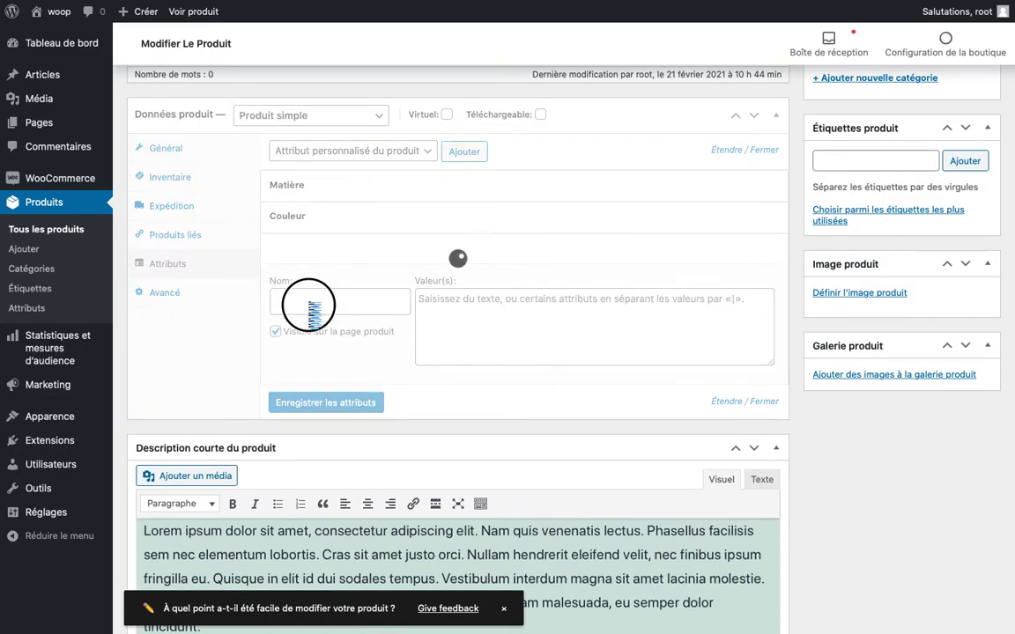
- Fill in another custom attribute as "Fabrication" with the value "100% qualité française" and save the attributes
click(307, 308)
text(Fabrication)
click(430, 298)
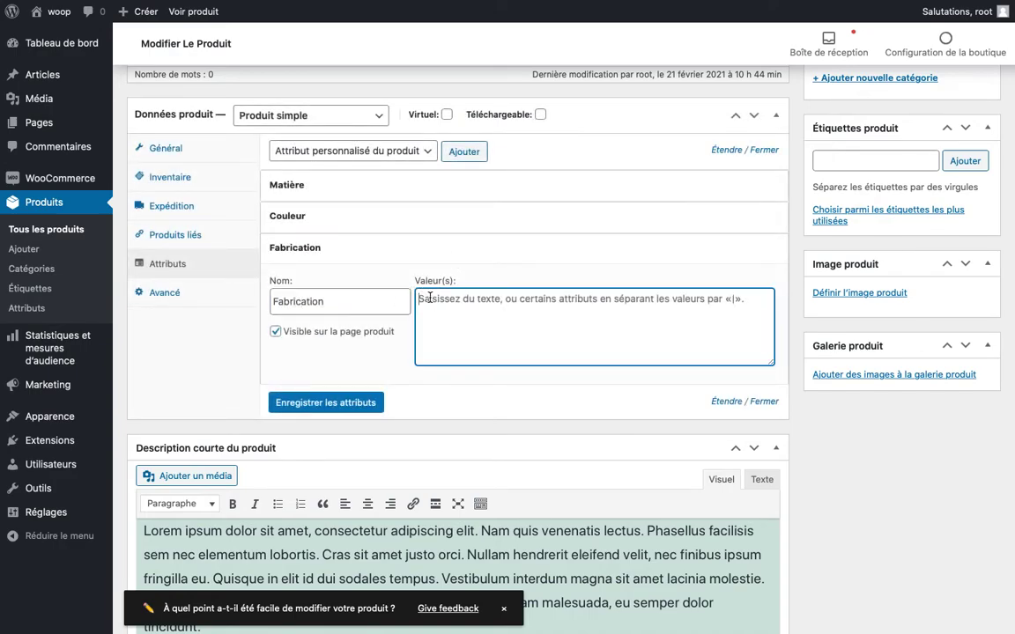
text(F)
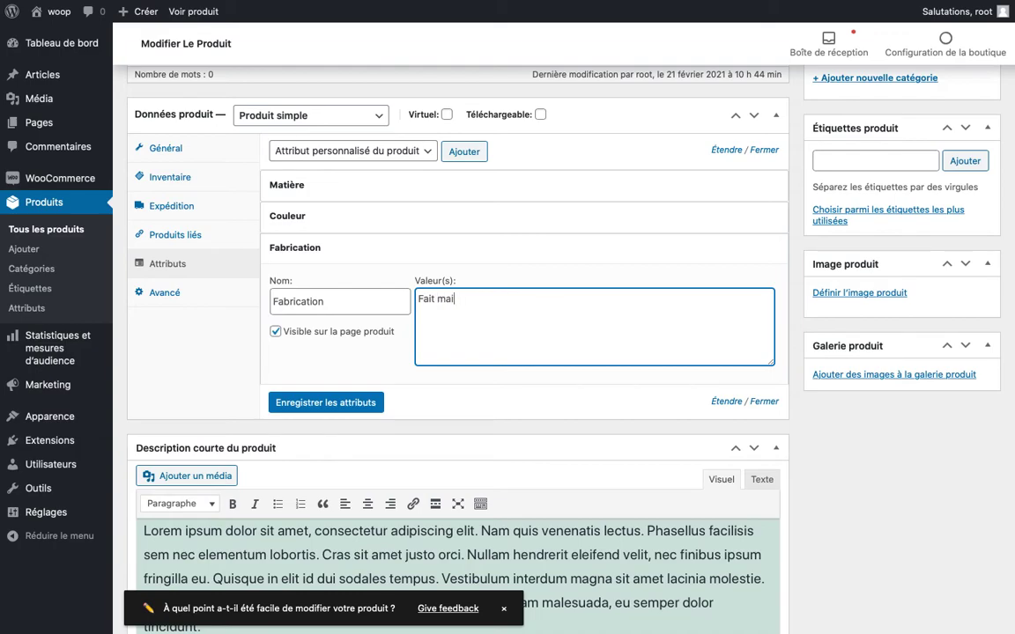
key(BackSpace)
text(100% qualité française)
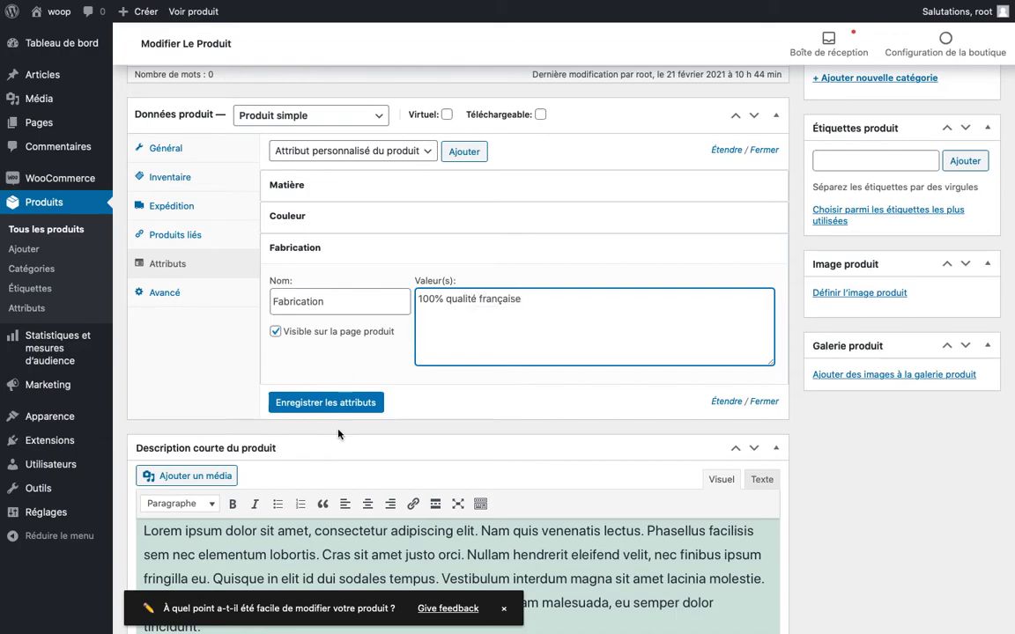
click(326, 403)
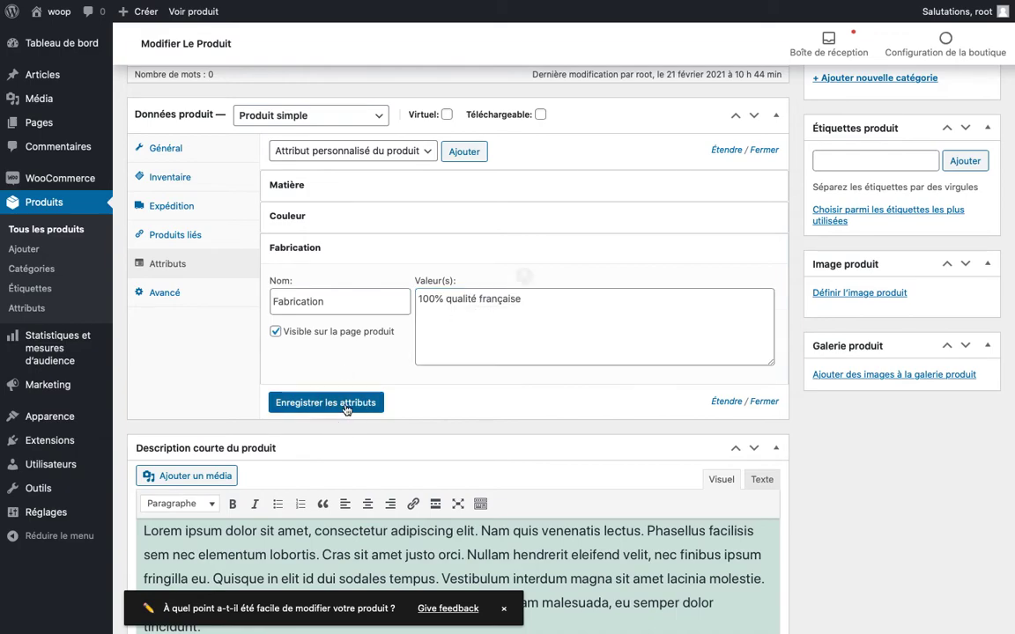
- Update the product with its new attributes and go back to its shop page
scroll(802, 186, up, 3)
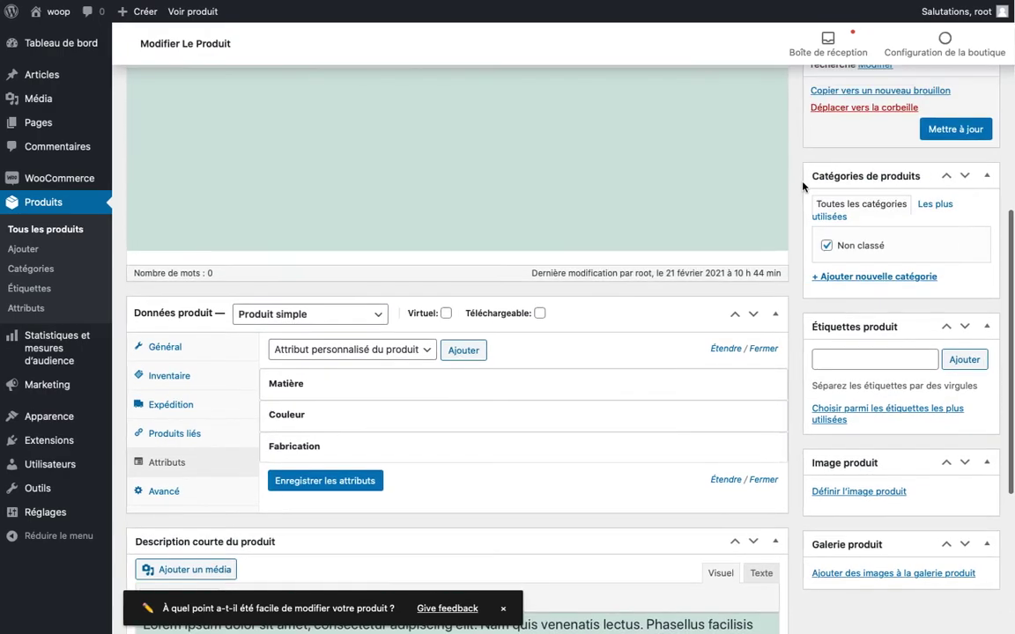
click(957, 129)
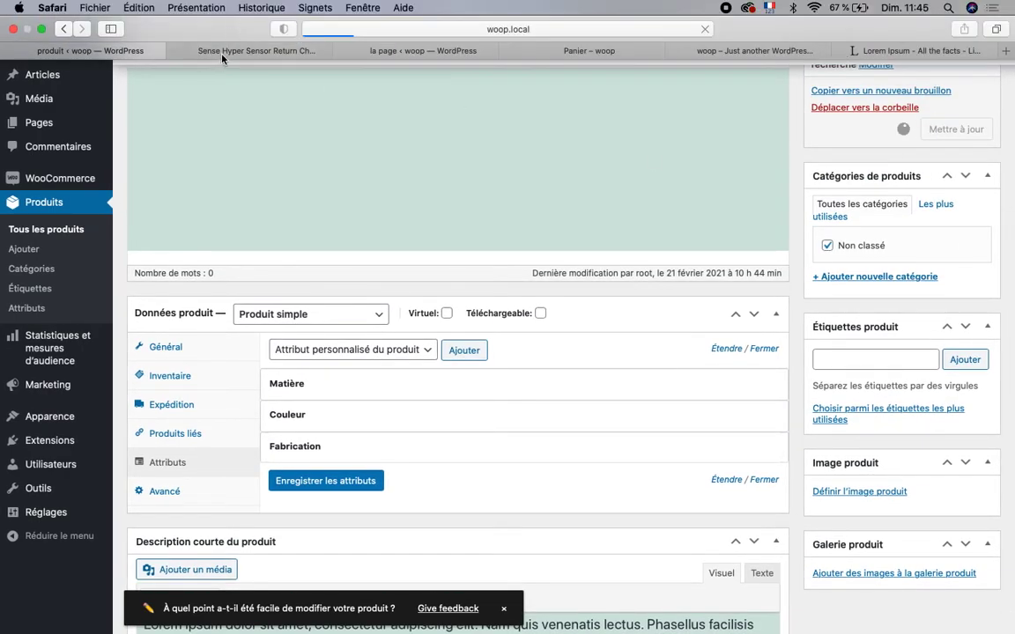
click(243, 52)
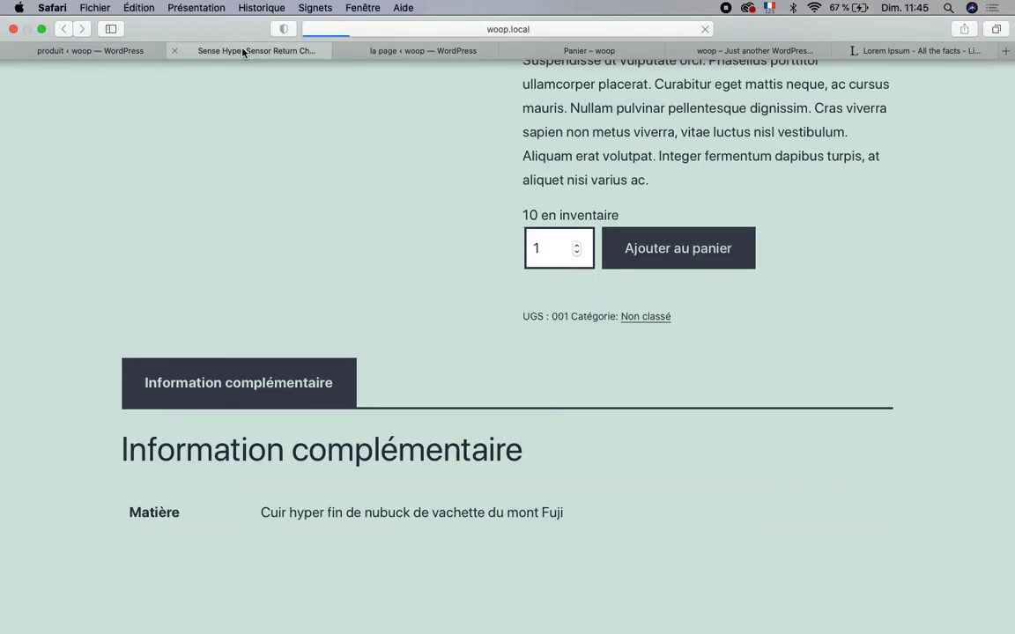
- Examine the product attributes in the additional information section of the shop page and return to the product heading
scroll(362, 291, down, 2)
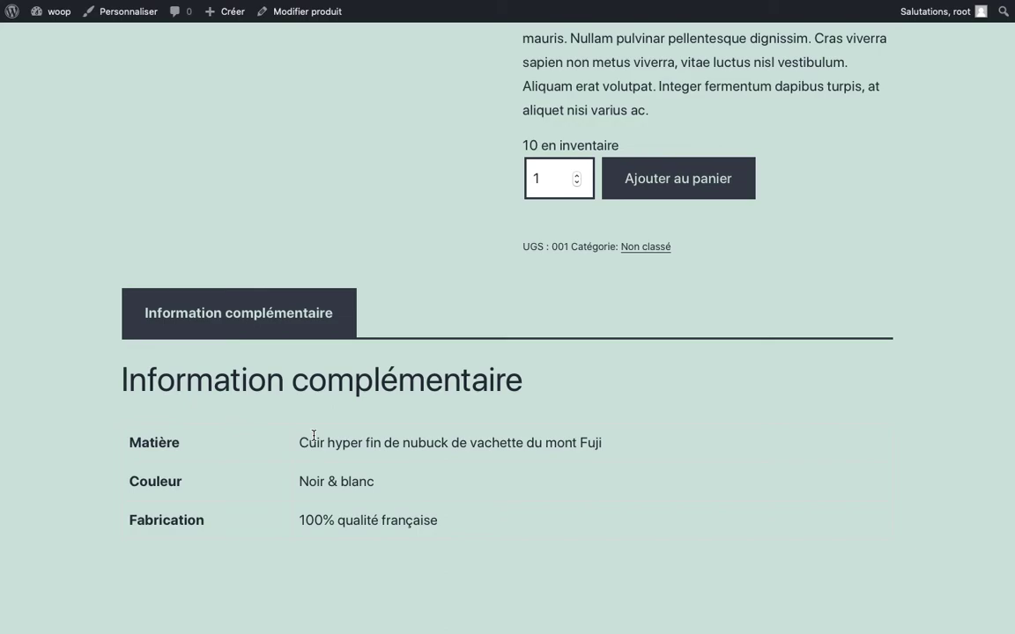
scroll(313, 435, up, 1)
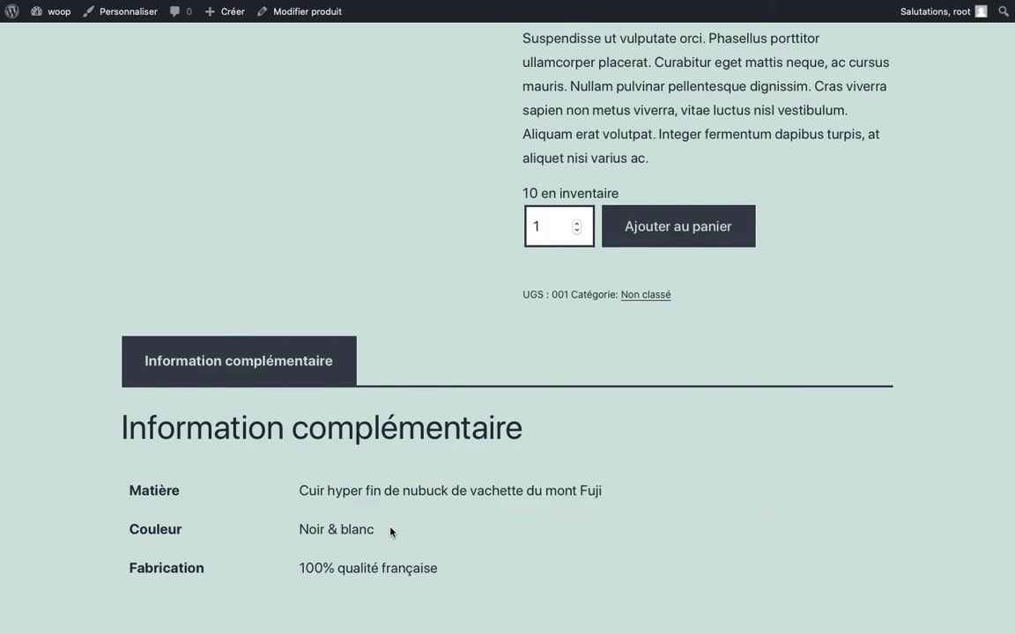
scroll(390, 468, up, 8)
scroll(445, 189, up, 10)
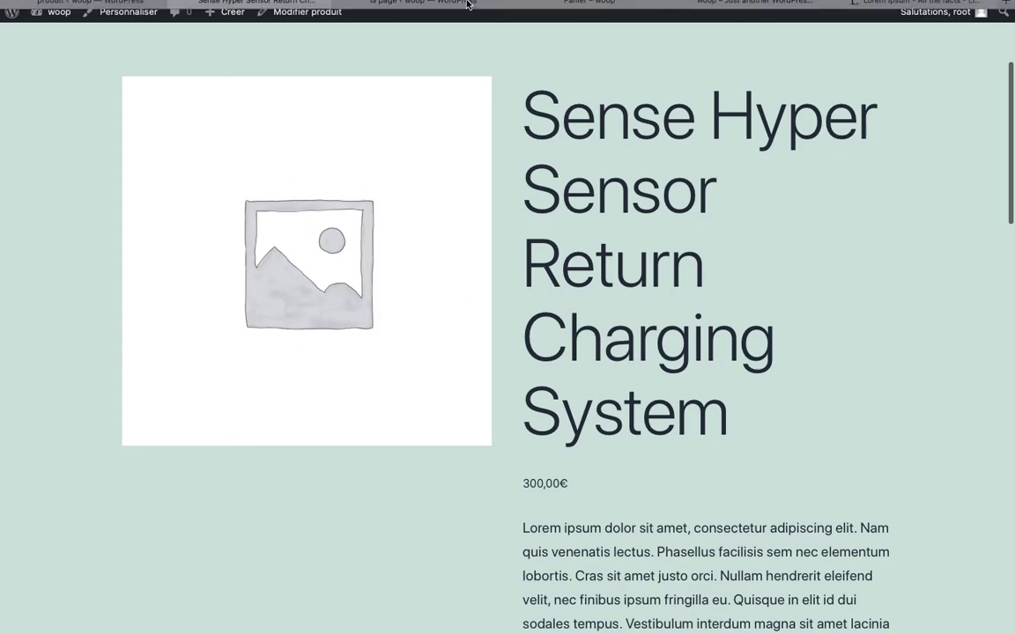
- Return to the product editor and set the soccer ball picture from the media library as the product image
click(141, 50)
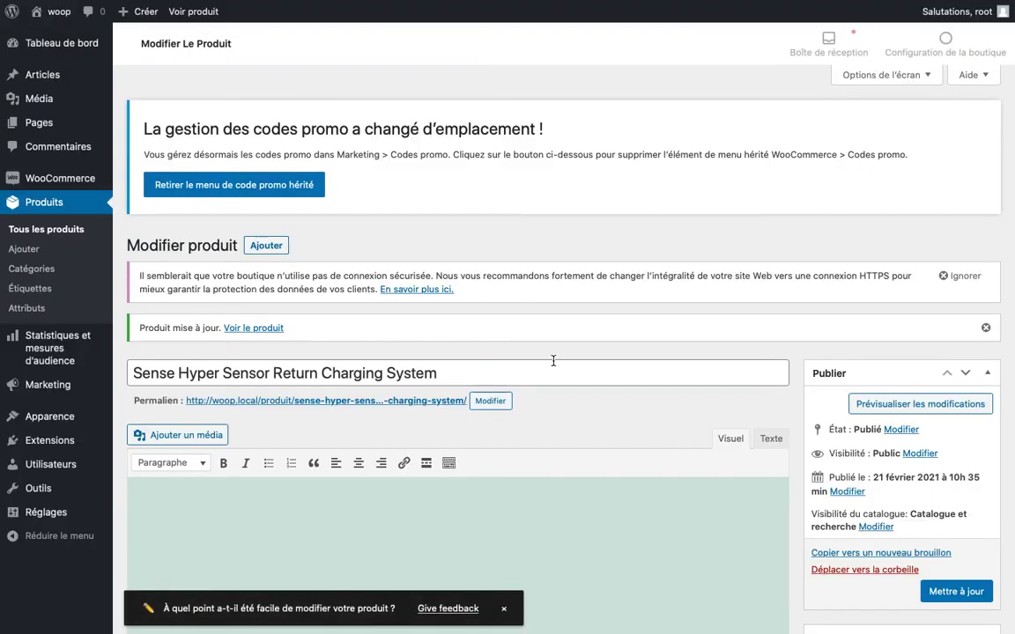
scroll(554, 357, down, 5)
scroll(439, 217, down, 7)
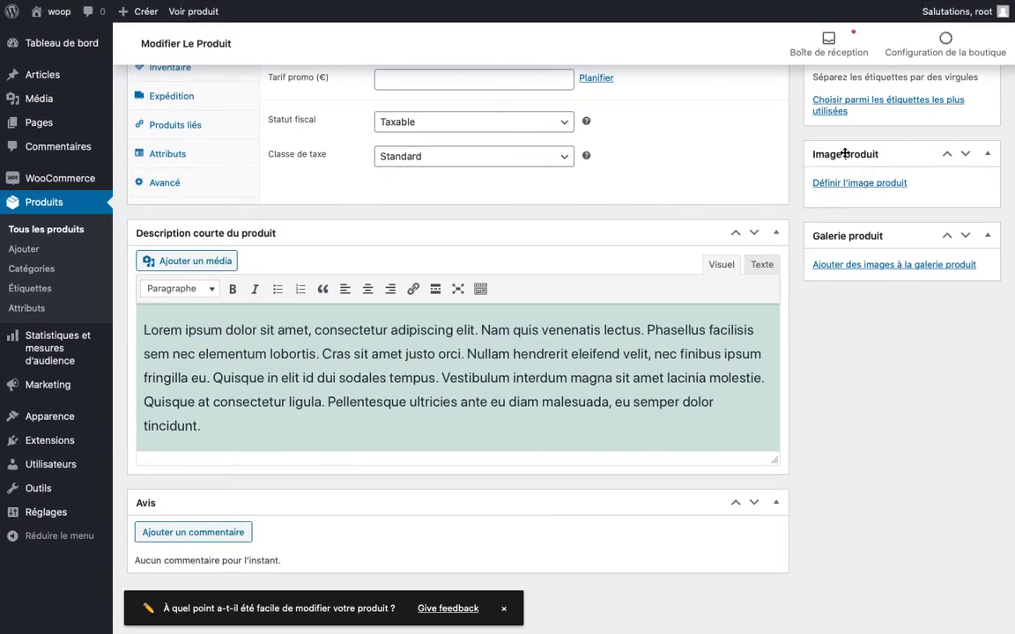
scroll(880, 203, up, 3)
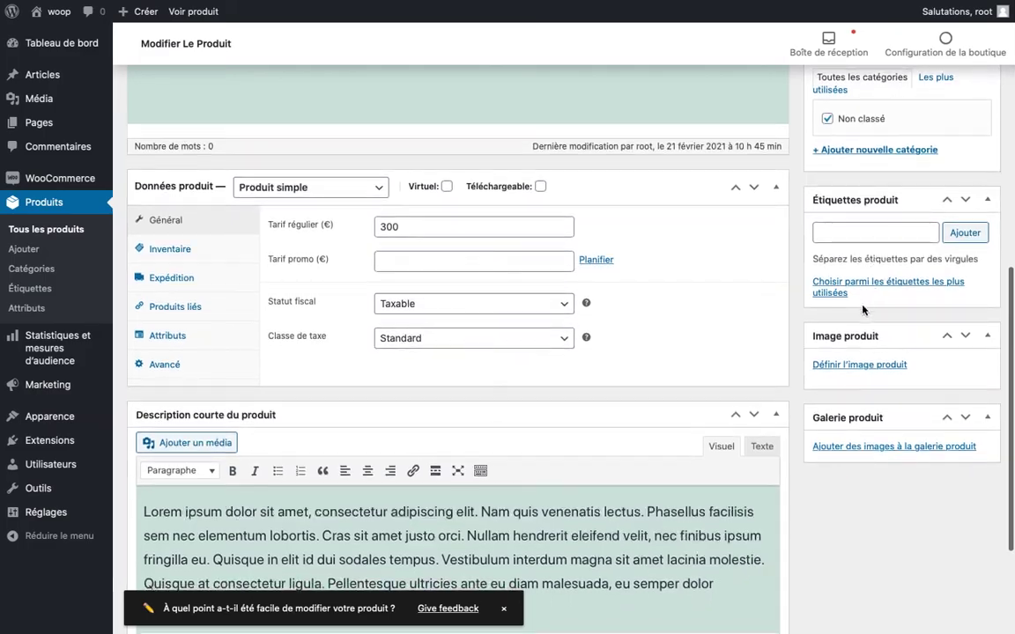
click(845, 364)
click(83, 190)
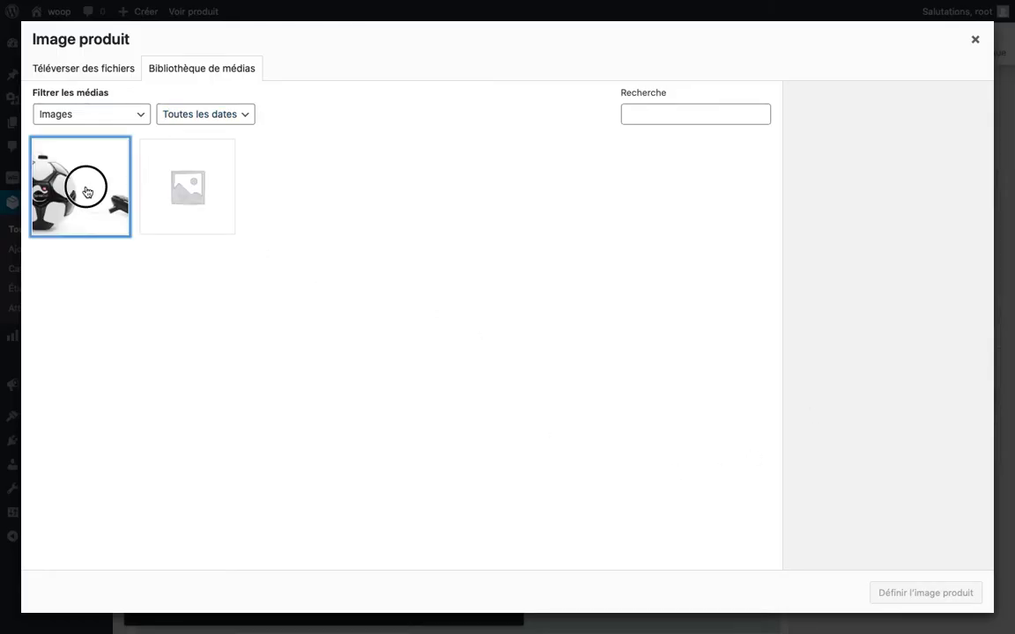
click(948, 604)
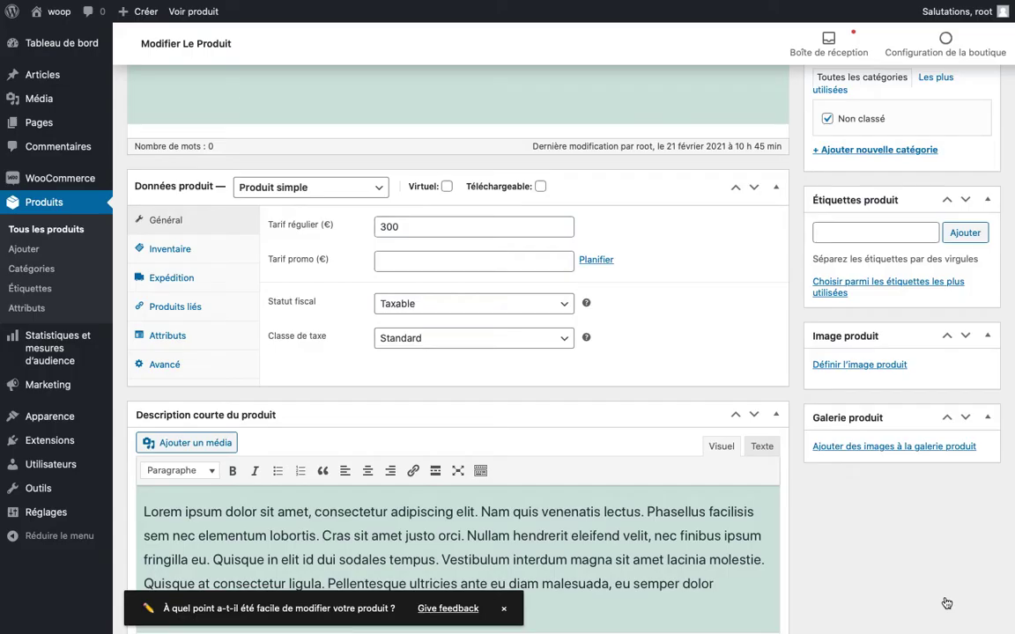
- Update the product with its new image and check the result on its shop page
scroll(827, 454, down, 3)
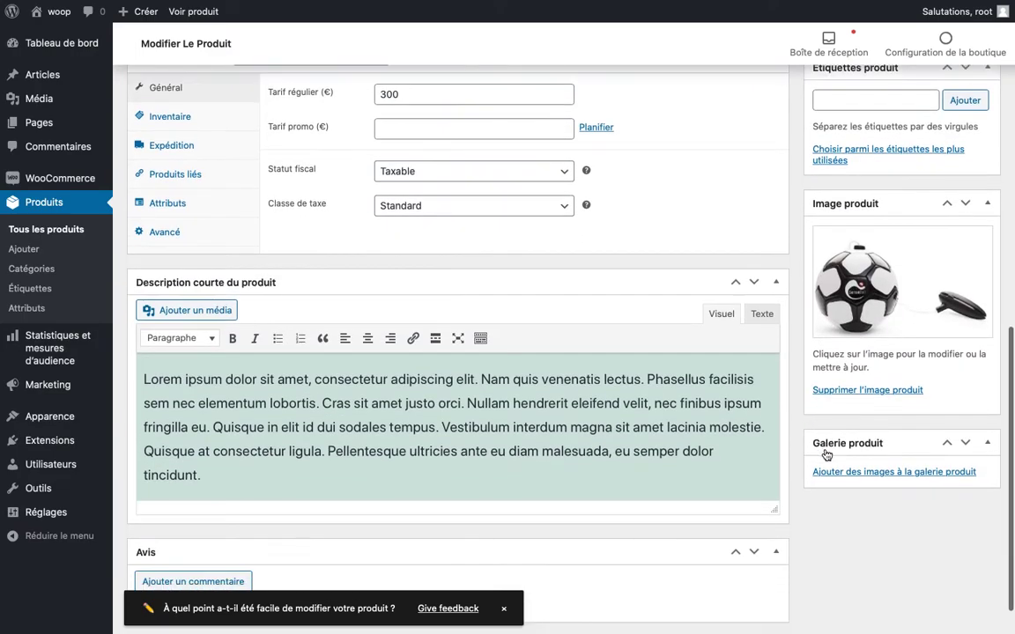
scroll(826, 454, up, 4)
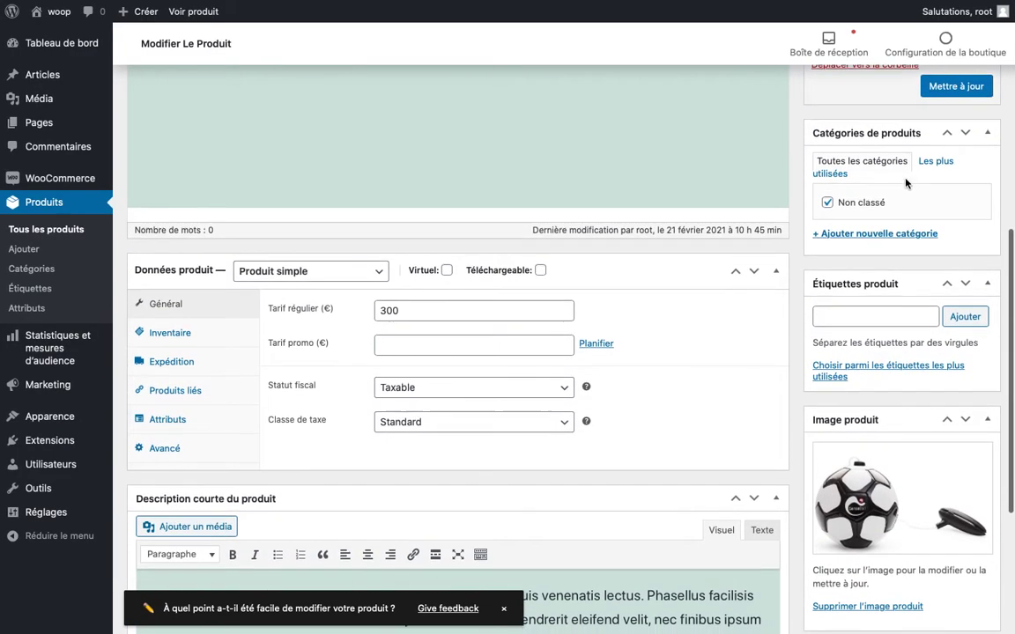
click(955, 85)
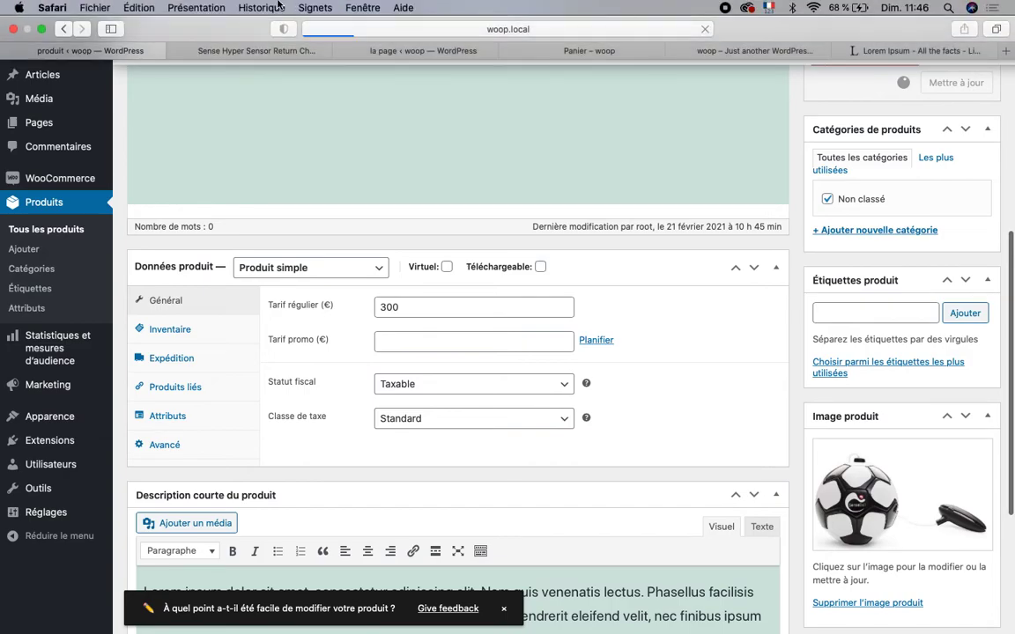
click(226, 49)
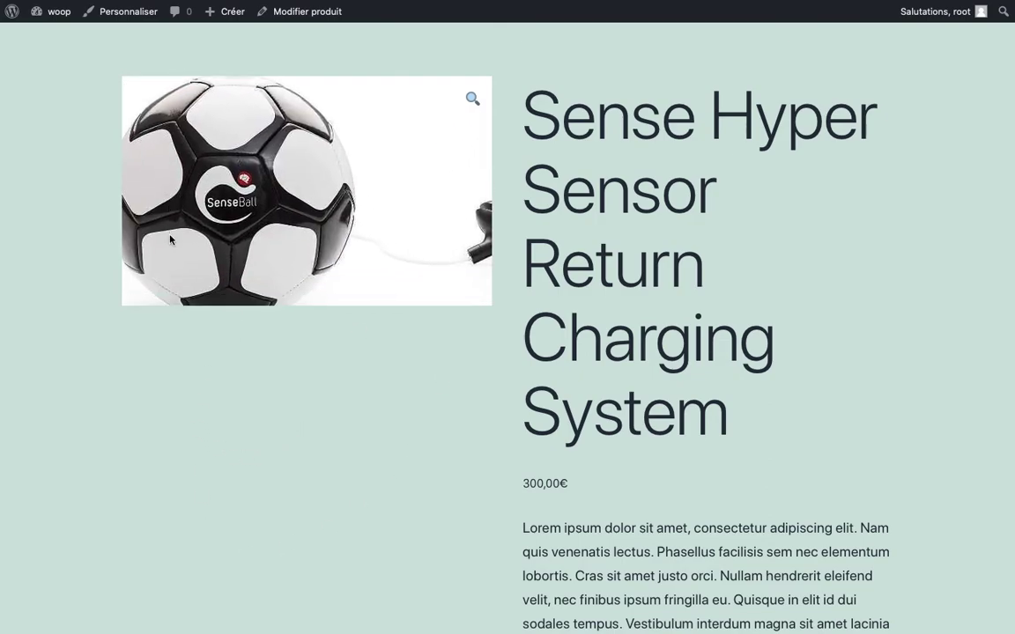
- Return to the product editor and add the WooCommerce placeholder and the soccer ball picture to the product gallery
mouse_move(278, 7)
click(107, 46)
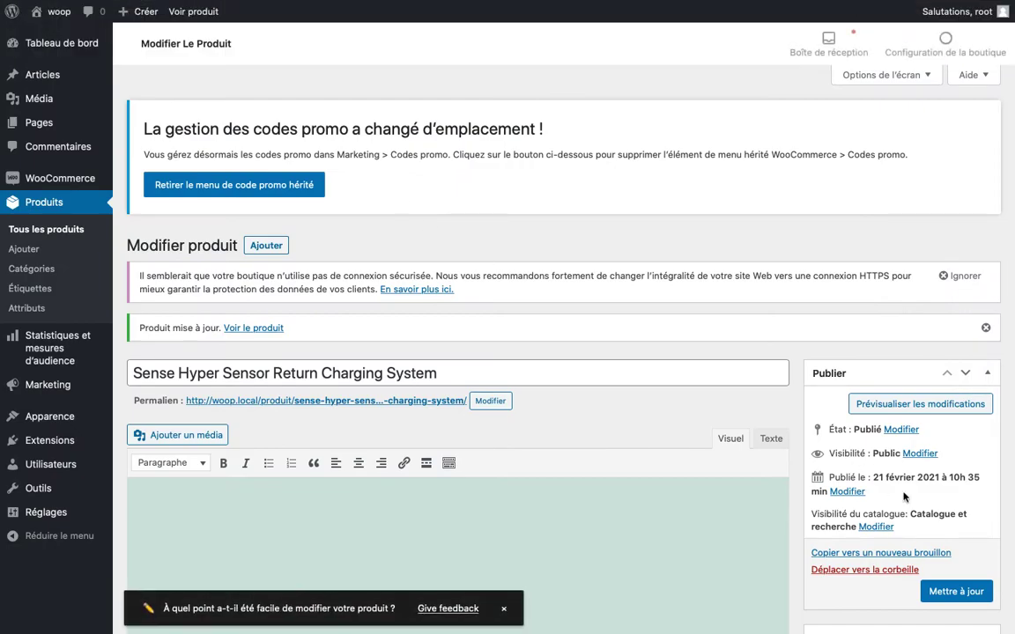
scroll(929, 508, down, 5)
scroll(930, 508, down, 6)
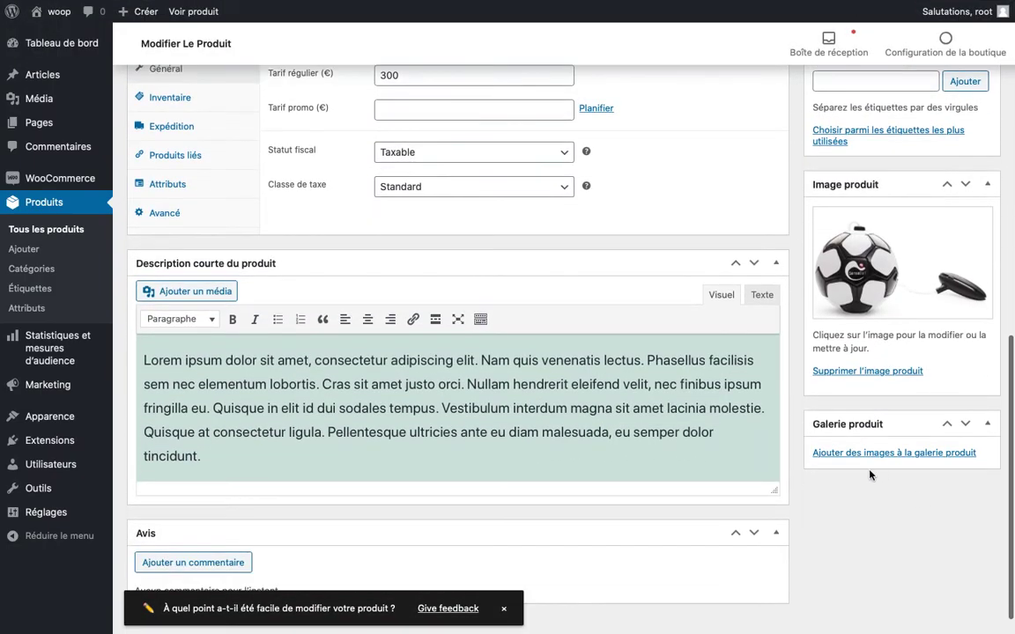
click(863, 452)
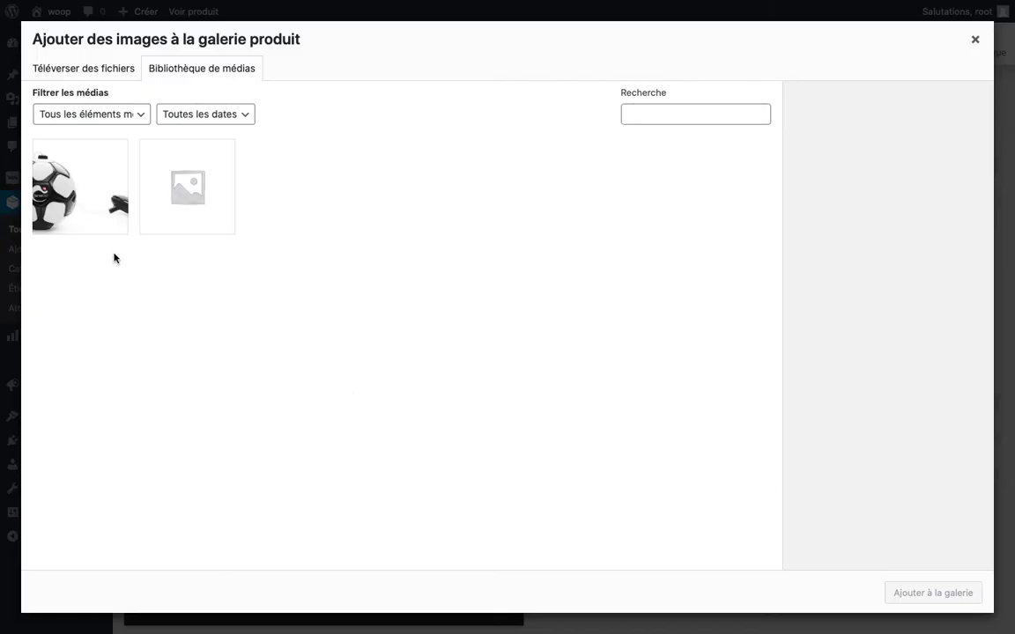
click(90, 182)
click(163, 155)
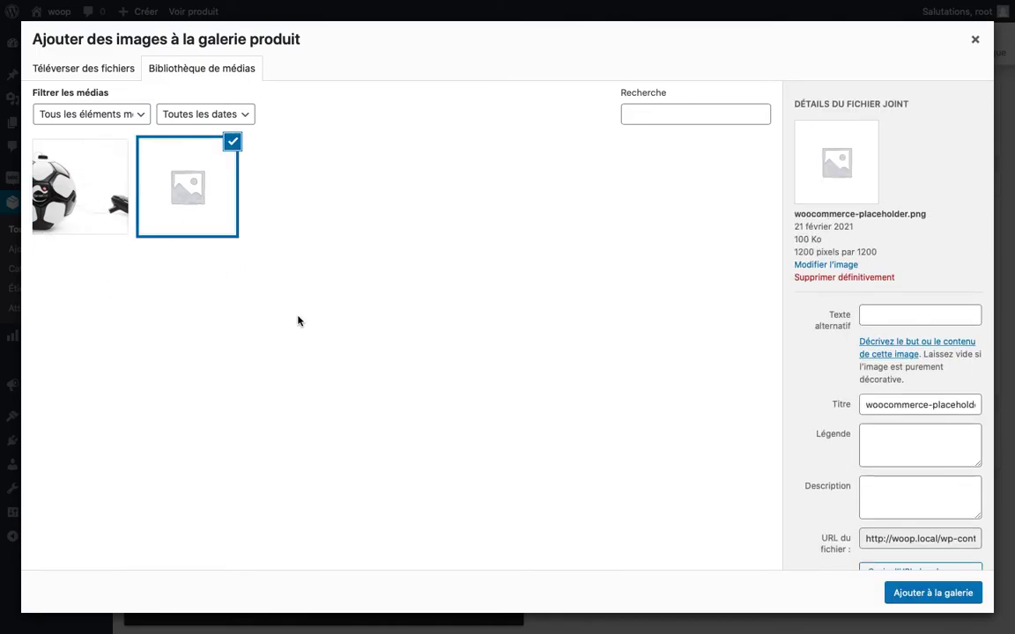
click(126, 225)
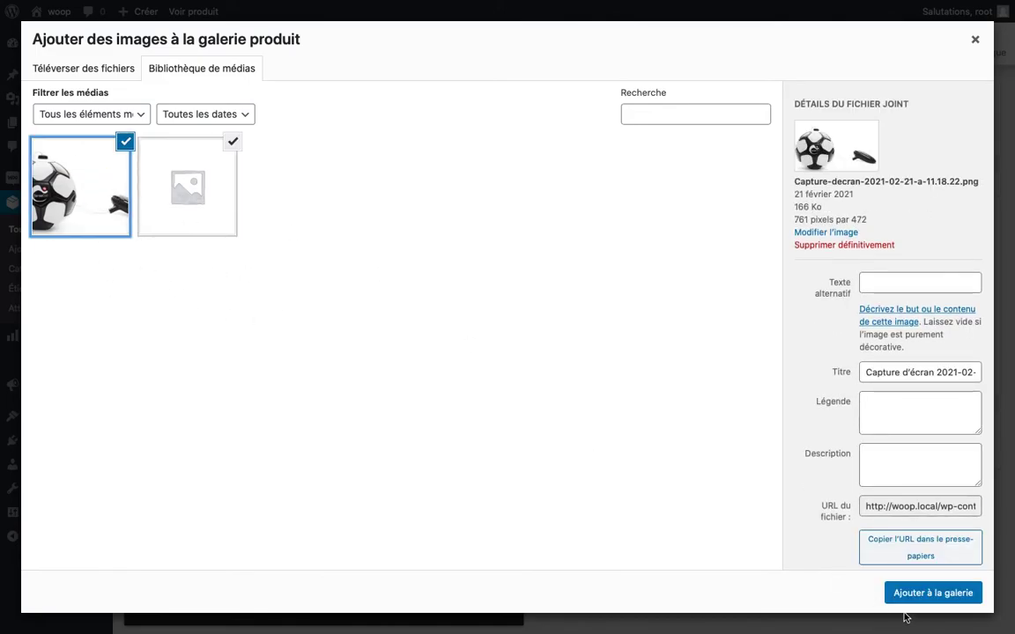
click(934, 592)
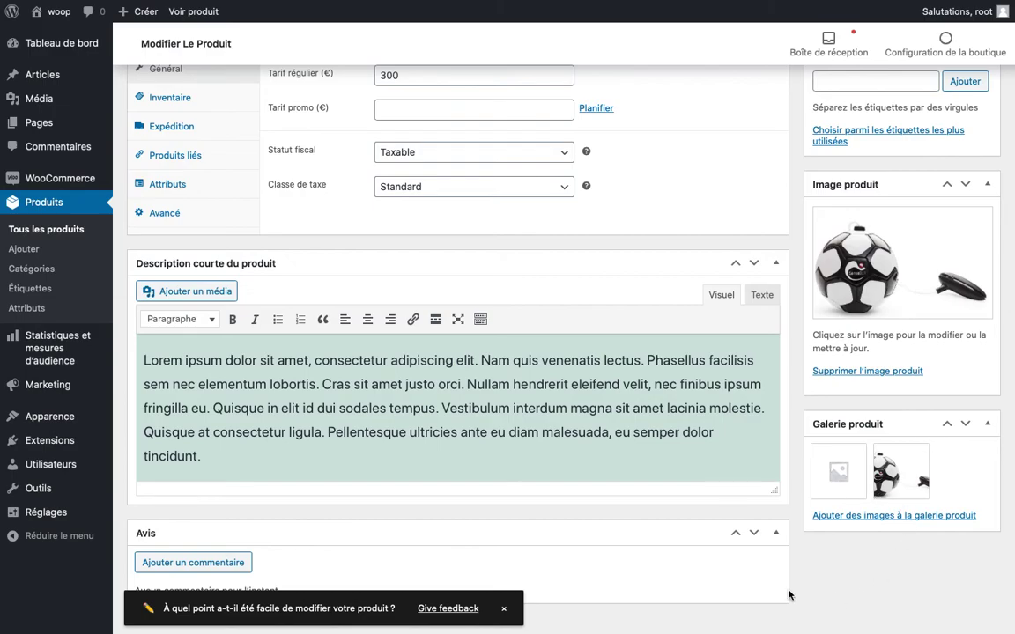
- Update the product with its gallery images and go back to its shop page
scroll(894, 244, up, 5)
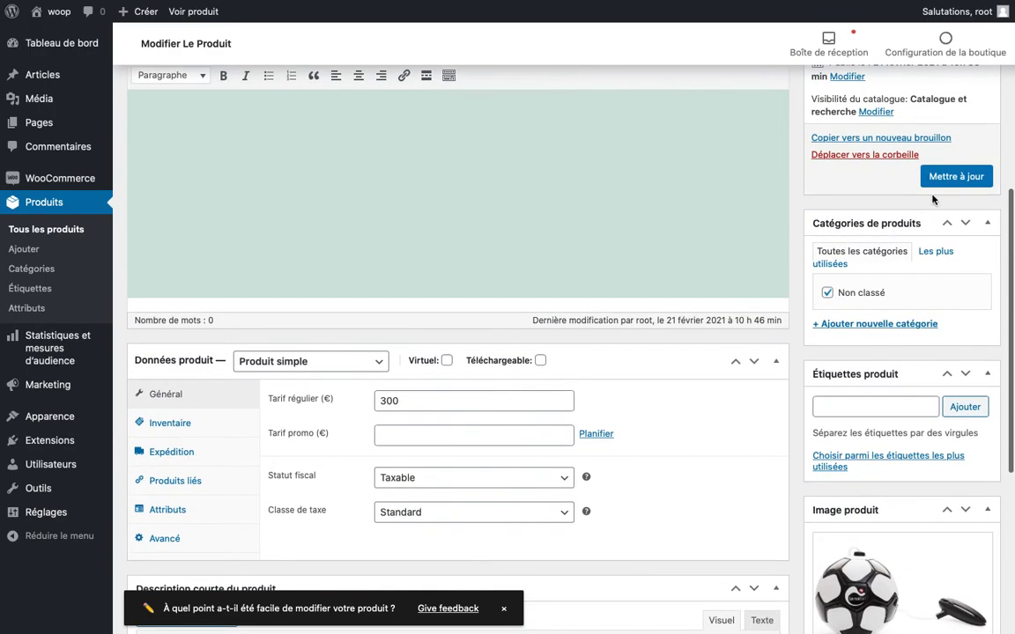
click(951, 178)
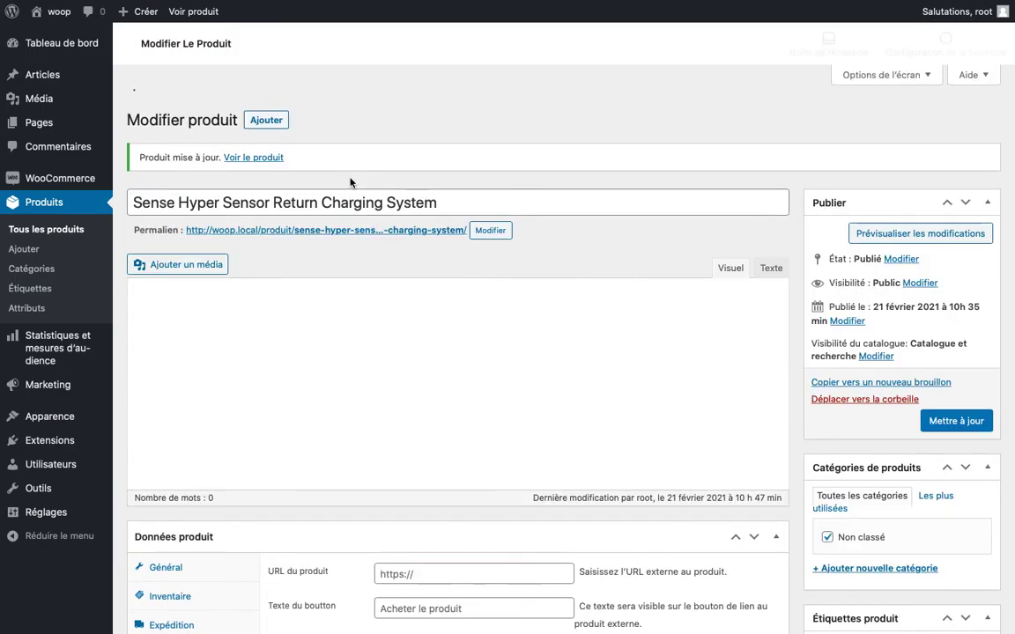
mouse_move(177, 9)
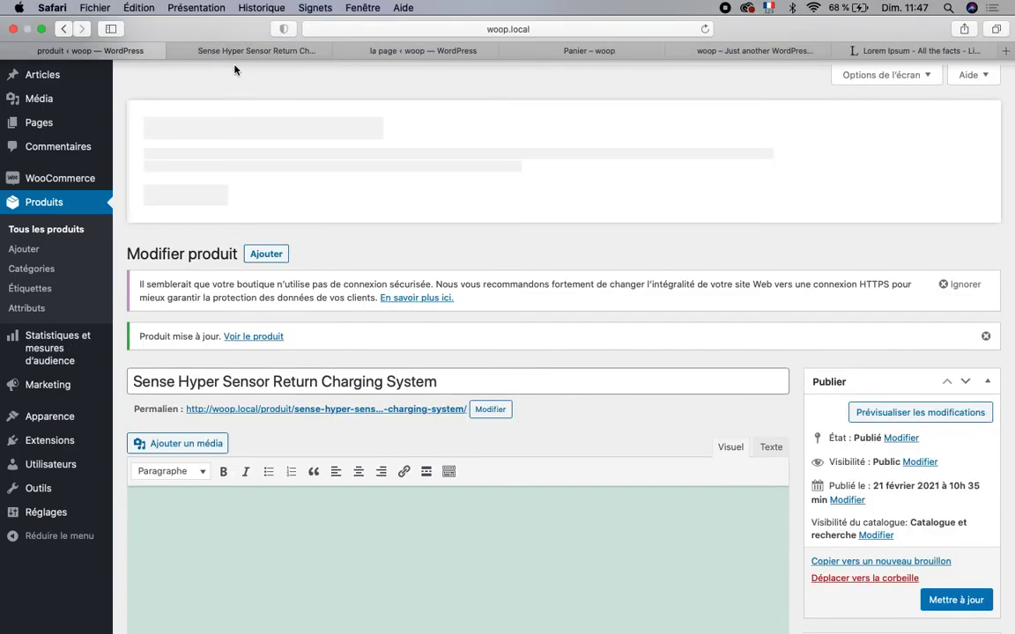
click(264, 51)
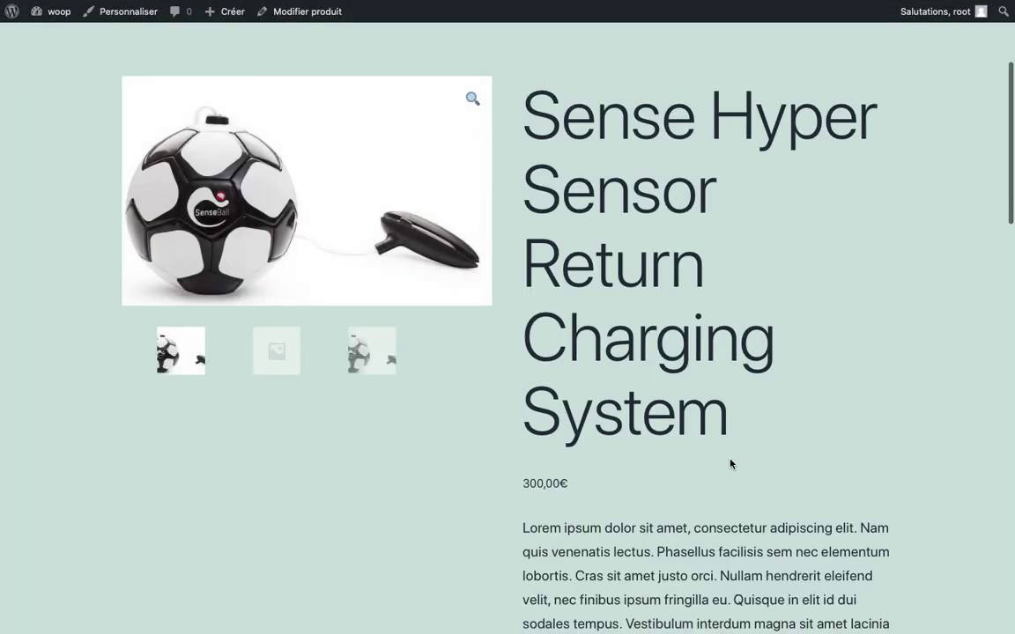
- Browse the gallery thumbnails on the shop page and look through the description, stock and category details
click(280, 358)
click(370, 494)
click(180, 350)
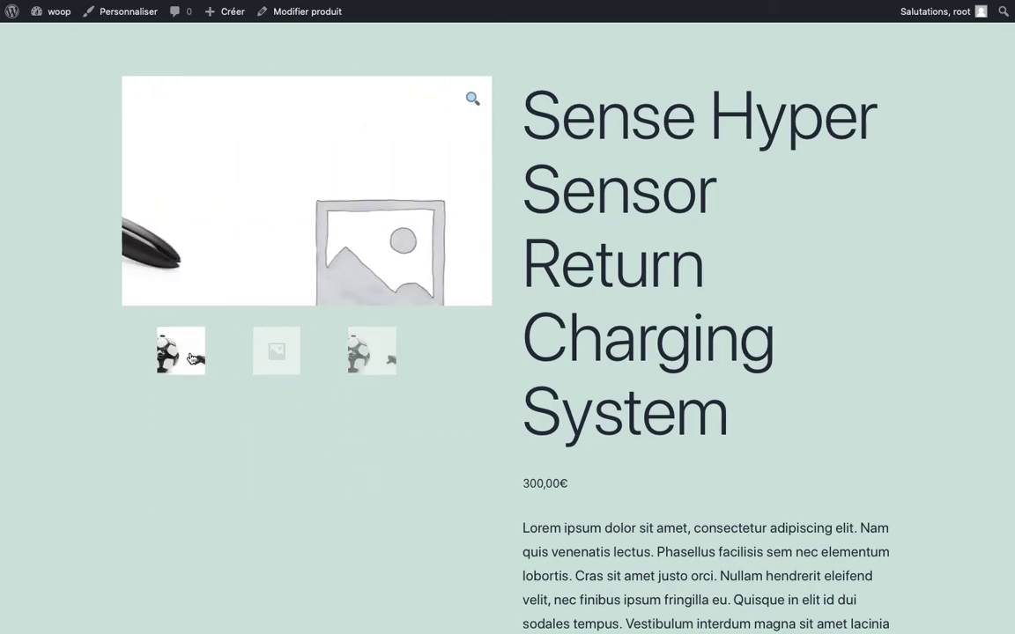
click(287, 364)
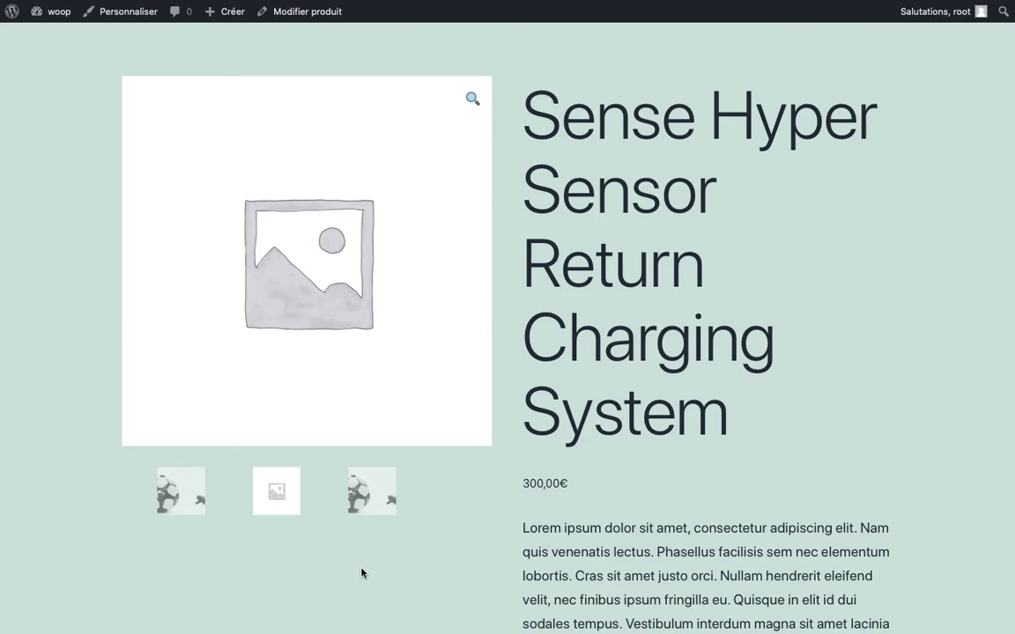
scroll(361, 573, down, 5)
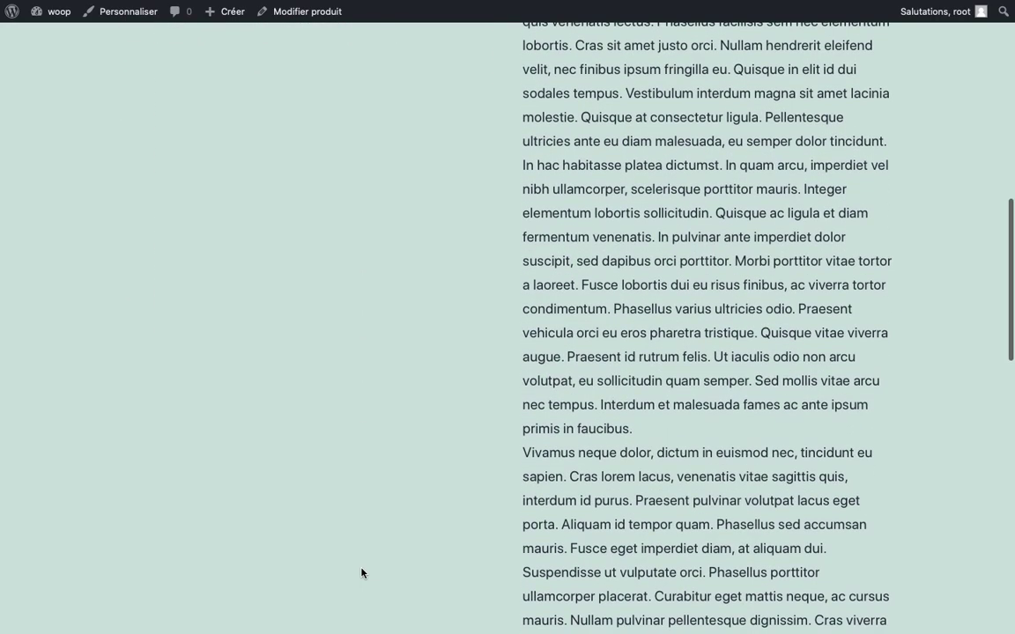
scroll(361, 573, down, 8)
scroll(361, 573, up, 3)
scroll(361, 573, up, 4)
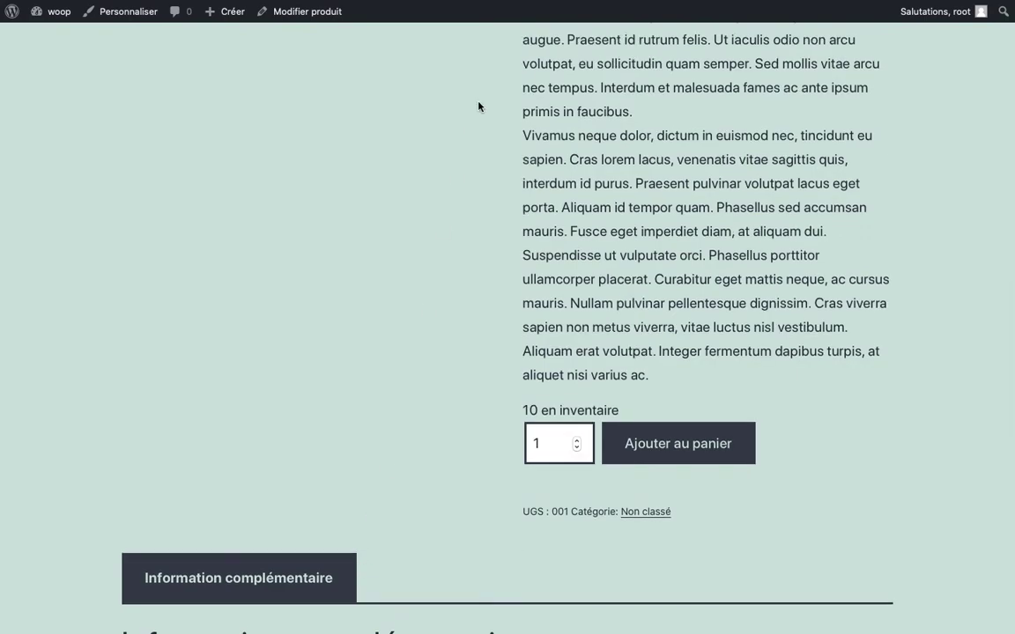
- Return to the product editor, create and assign the product category "Sportive", and unassign "Non classé"
mouse_move(583, 22)
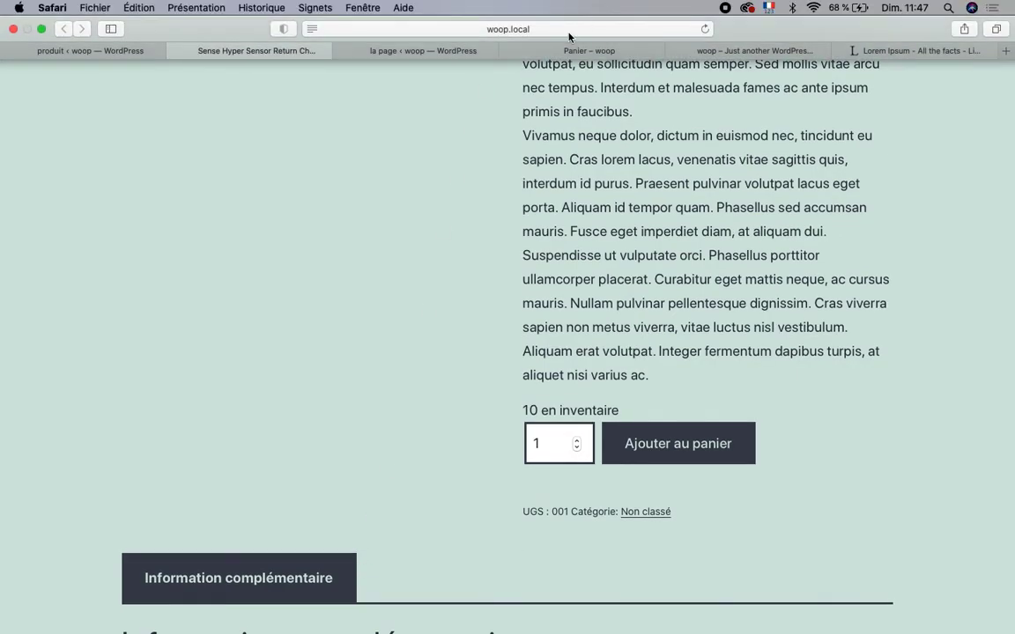
click(114, 46)
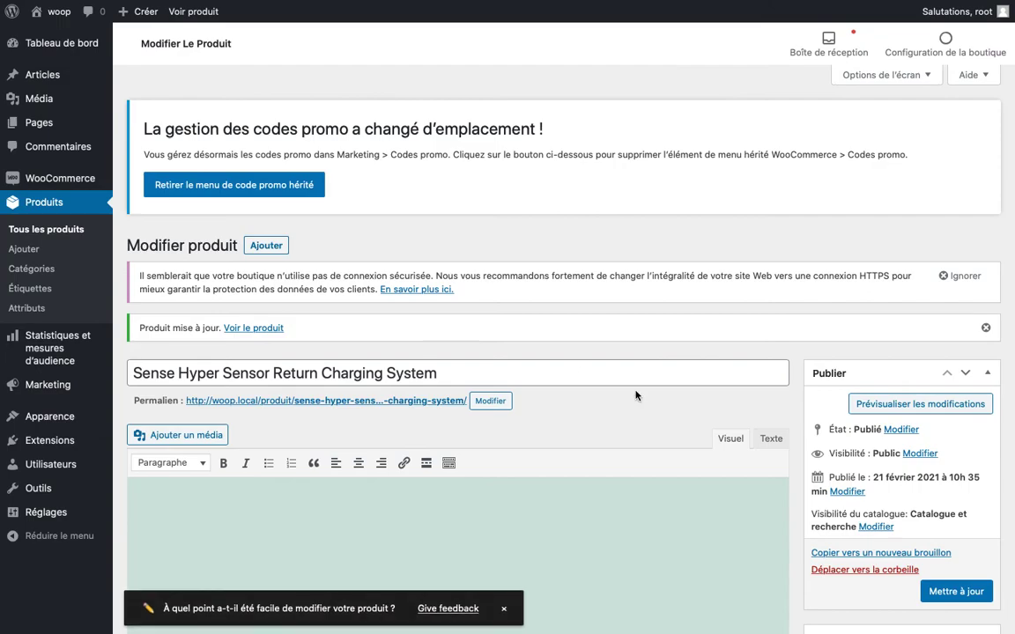
scroll(636, 395, down, 7)
scroll(636, 395, down, 4)
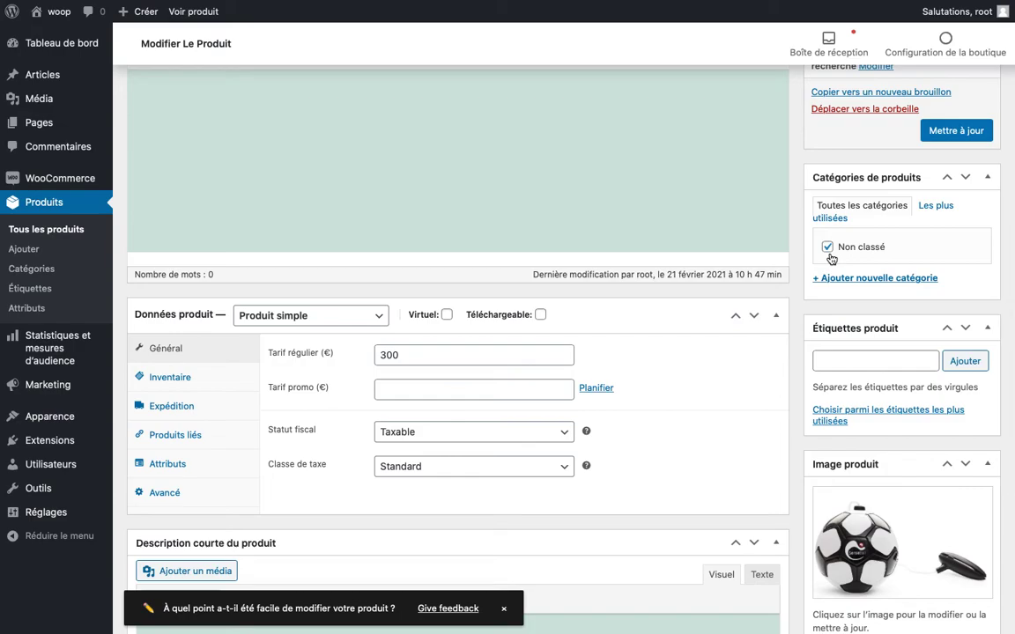
click(852, 278)
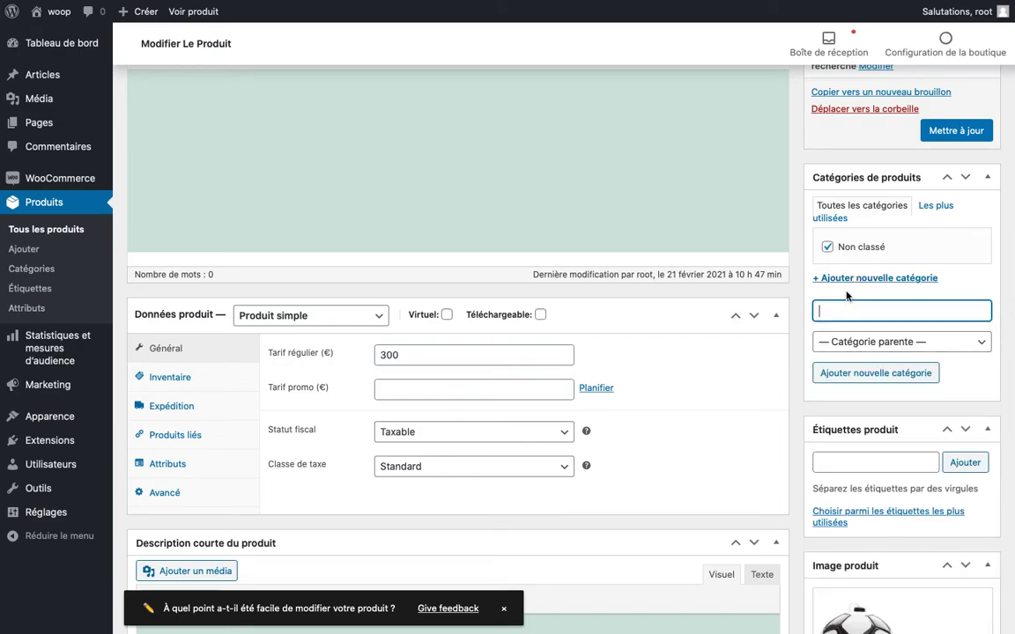
text(Sportive)
click(819, 374)
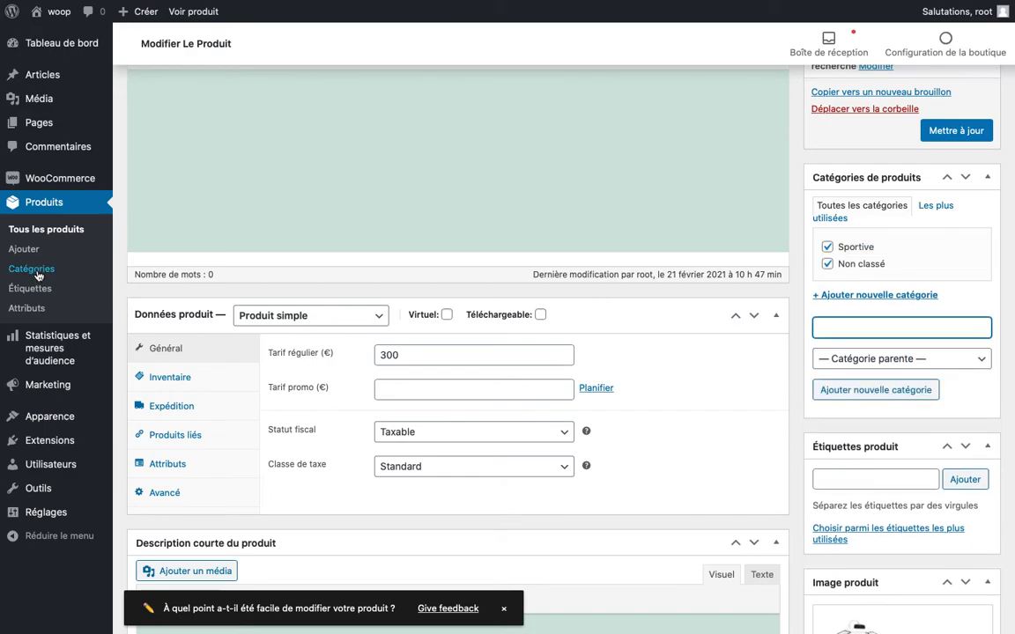
click(826, 265)
- Update the product with its new category and check the category, SKU and breadcrumb on its shop page
click(953, 130)
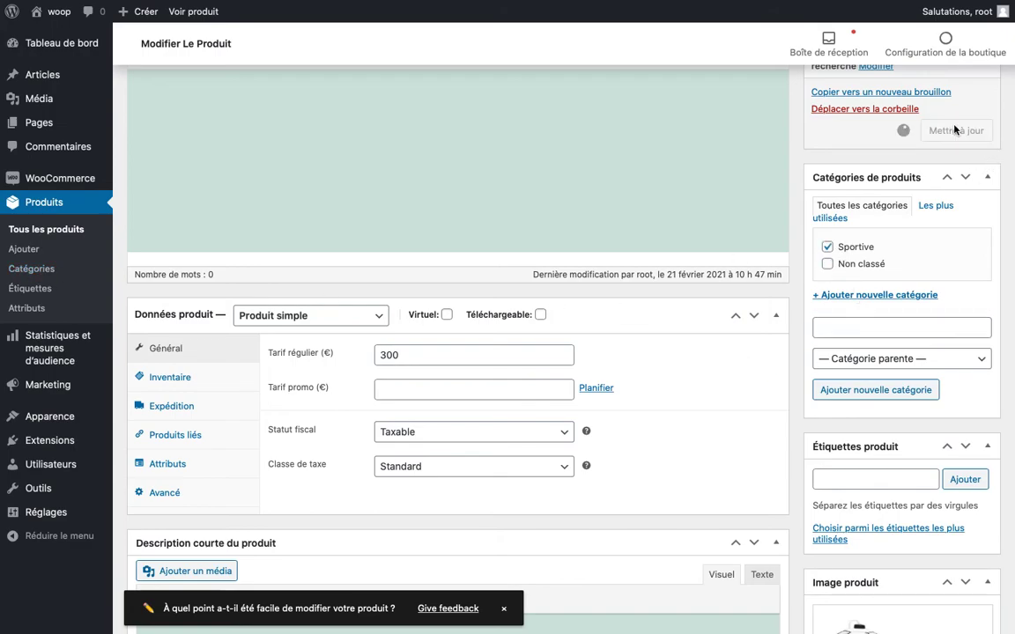
mouse_move(220, 5)
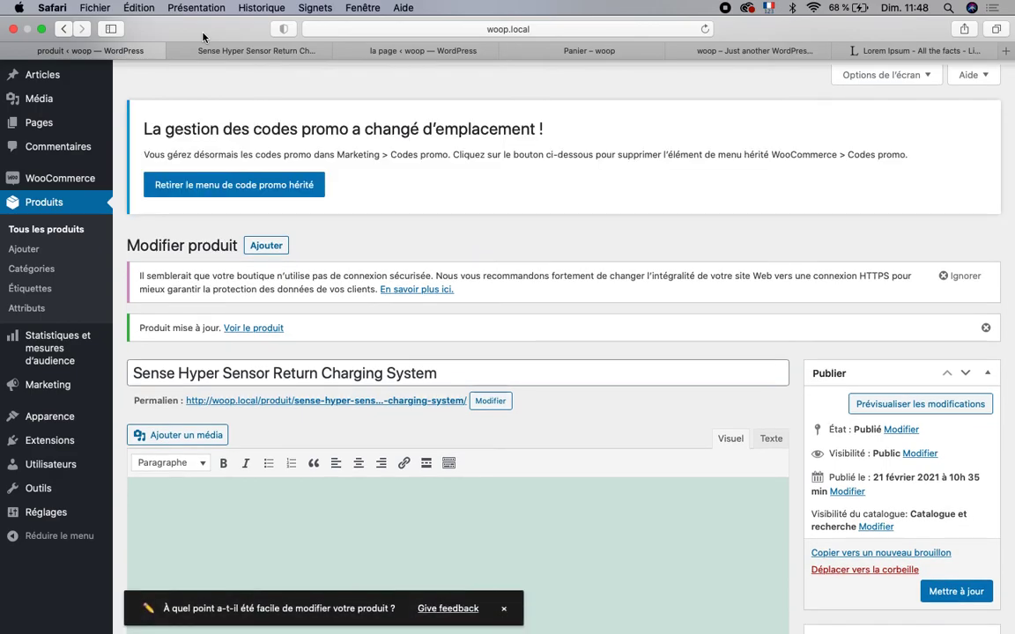
click(214, 50)
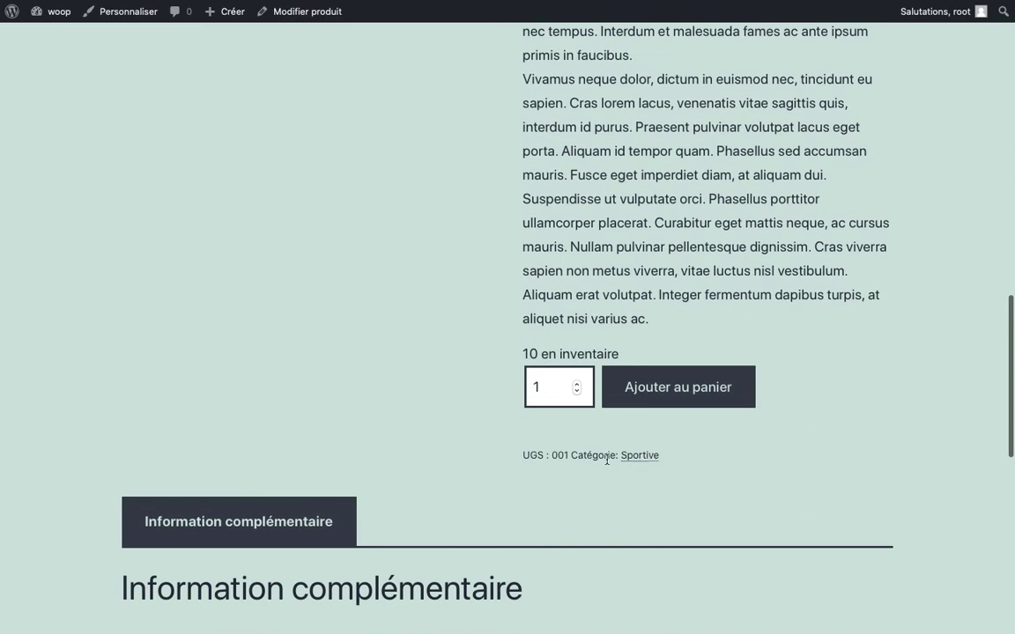
double_click(559, 454)
scroll(487, 314, up, 15)
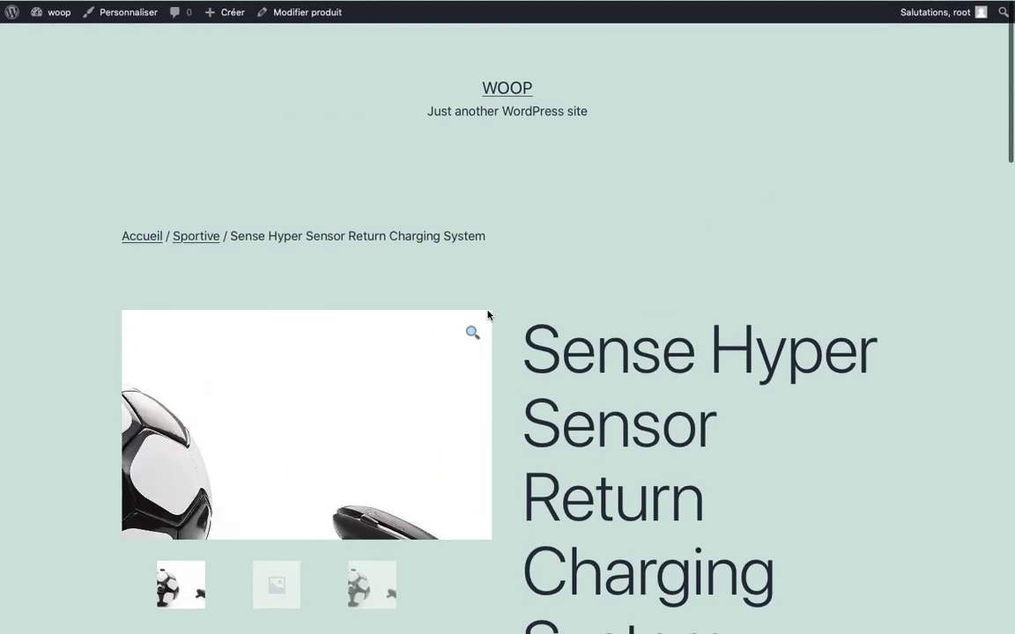
- Look over the product's shop page, from its stock, SKU and category details to the additional information and back to the breadcrumb
scroll(521, 461, down, 5)
scroll(520, 461, down, 15)
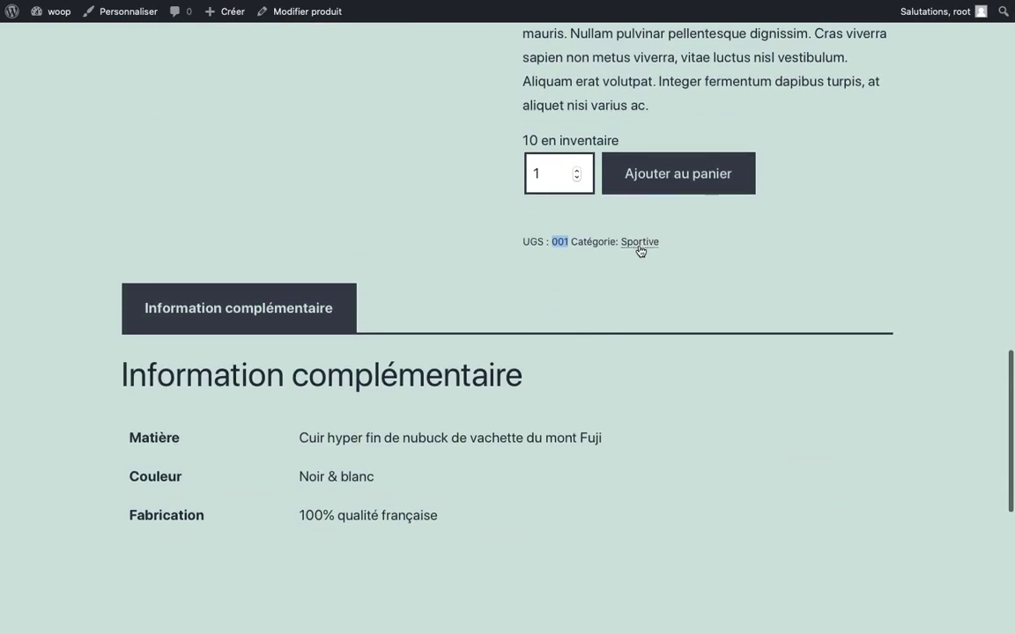
scroll(670, 265, up, 2)
scroll(670, 264, up, 3)
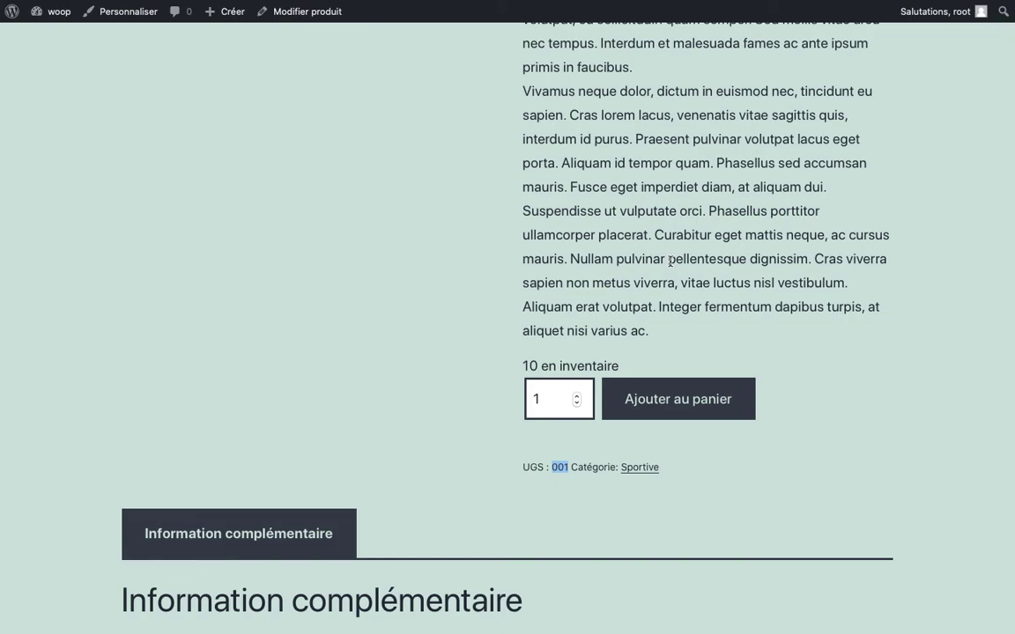
scroll(670, 261, up, 10)
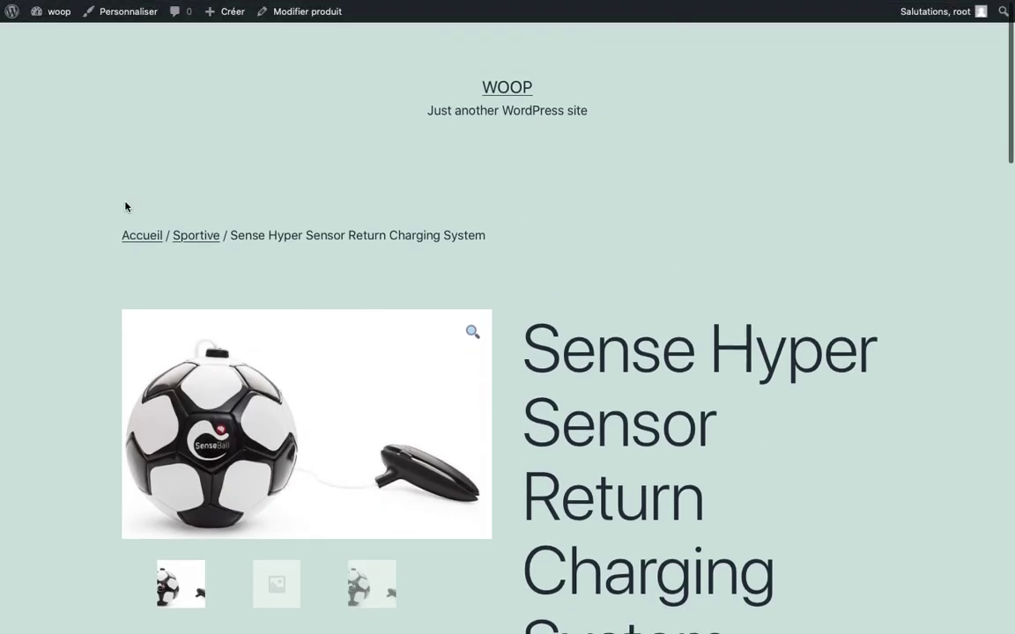
- Return to the product editor, review the product data, short description, images and categories, and view the available product types
click(105, 49)
scroll(435, 401, down, 15)
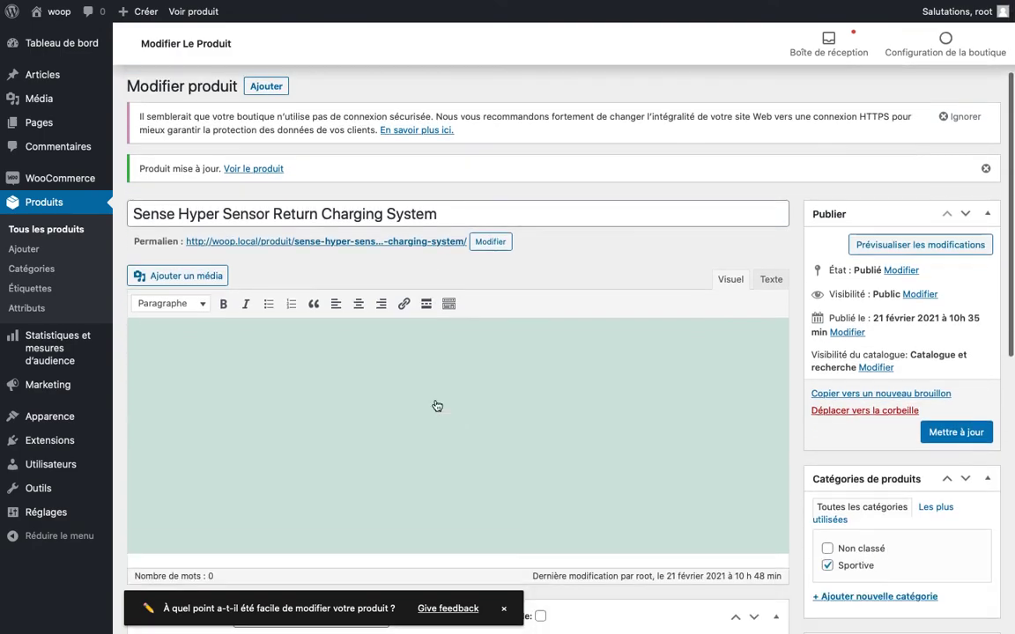
scroll(436, 401, down, 4)
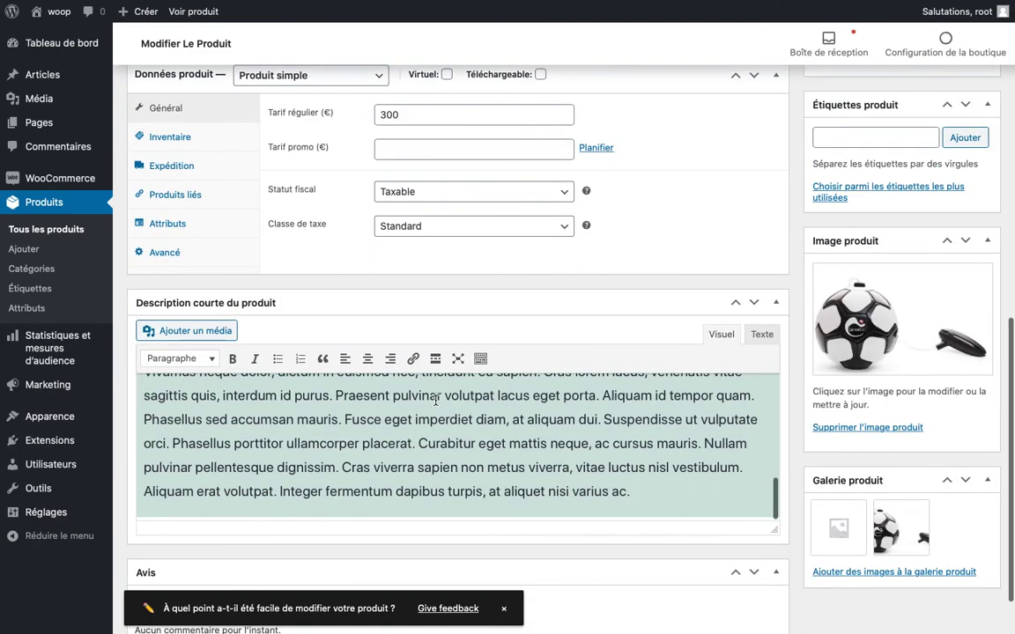
scroll(548, 273, down, 2)
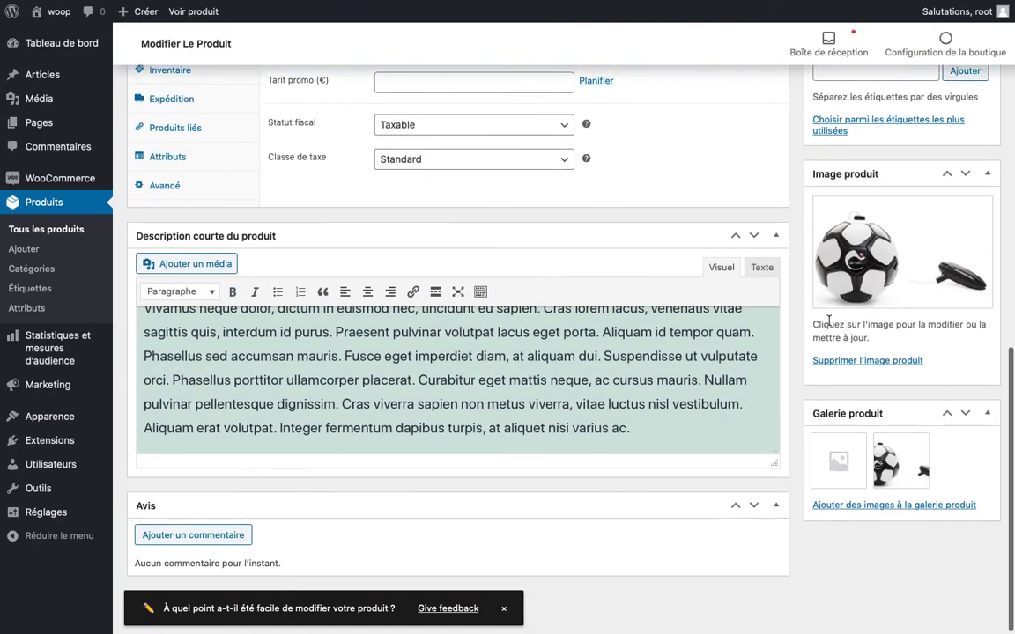
scroll(484, 511, up, 3)
scroll(484, 511, up, 2)
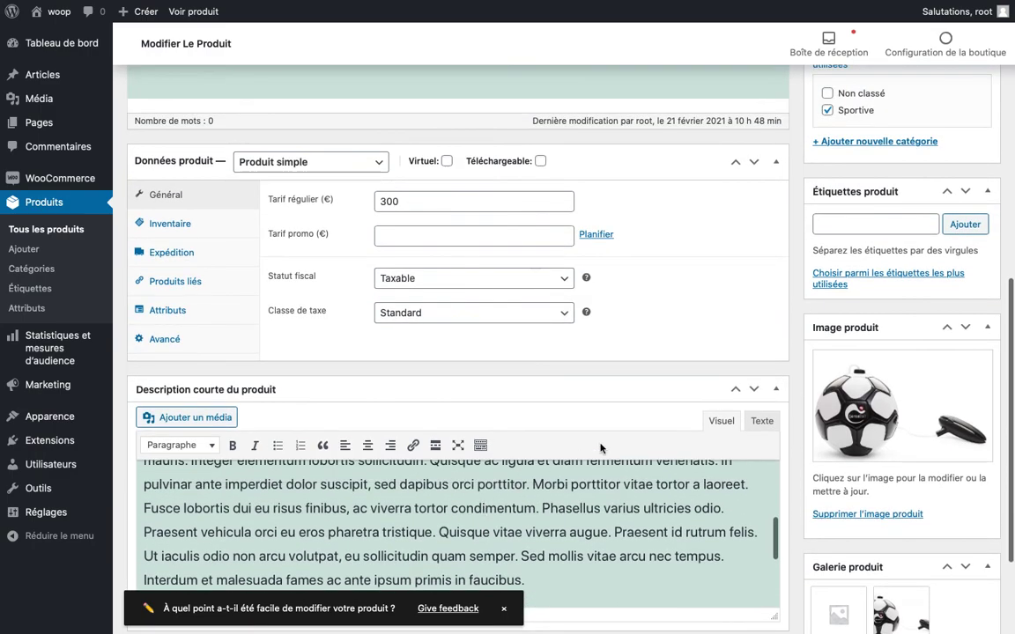
scroll(816, 352, up, 5)
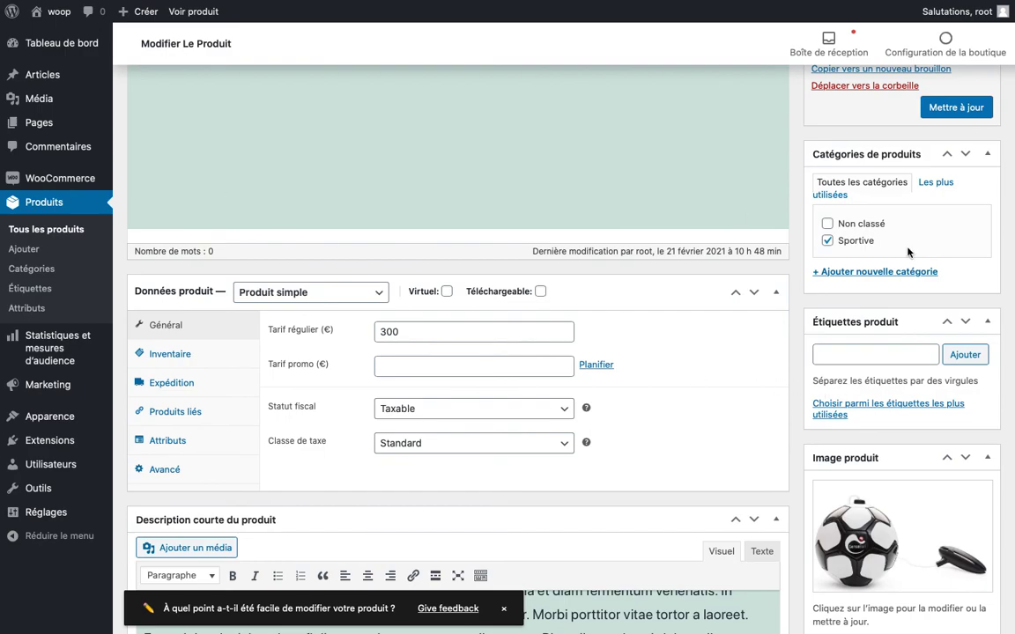
scroll(908, 193, up, 5)
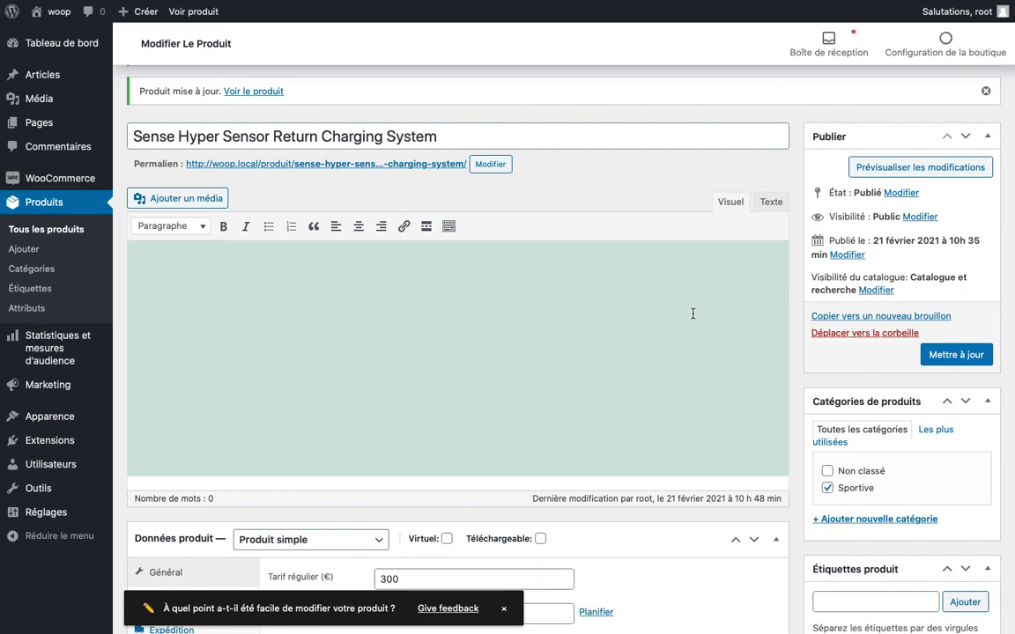
click(359, 539)
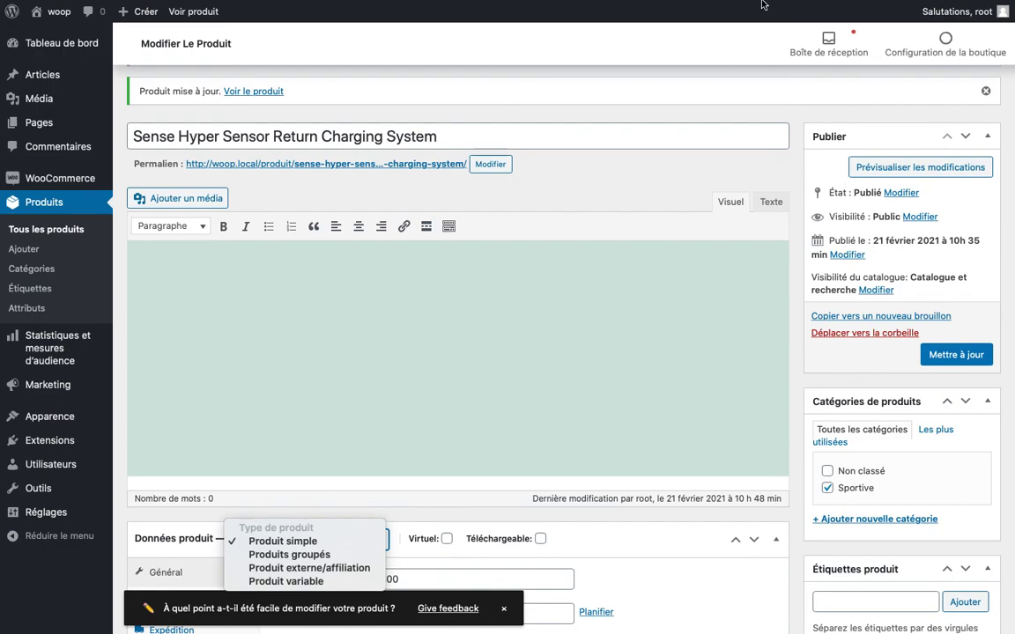
key(Escape)
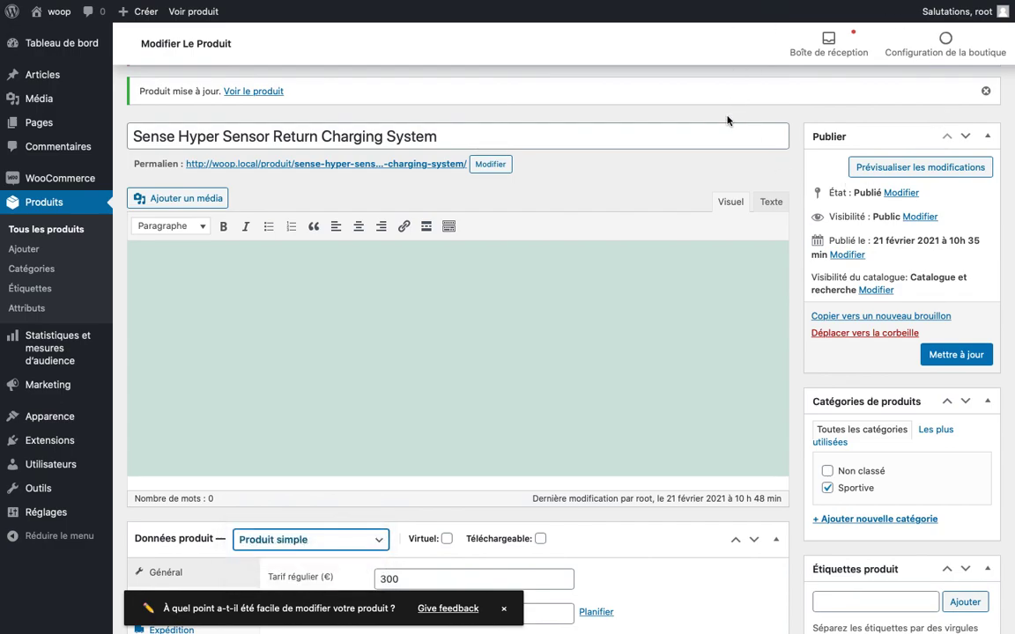